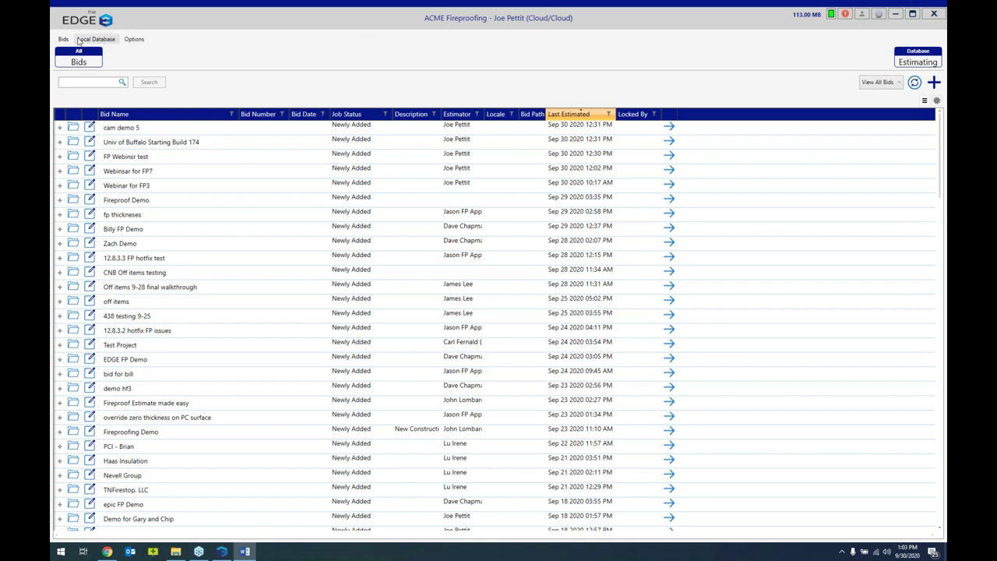
left_click(136, 40)
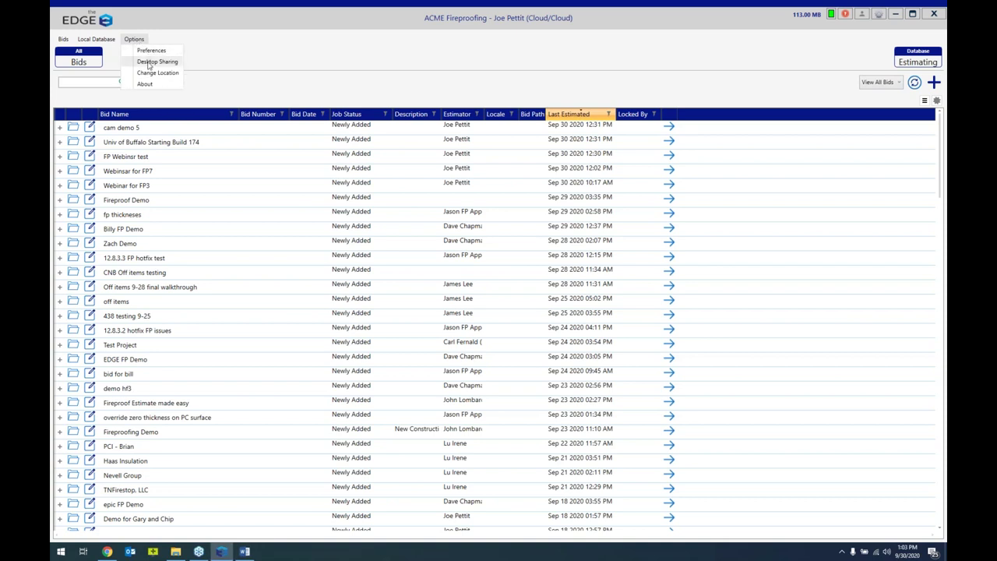
left_click(233, 42)
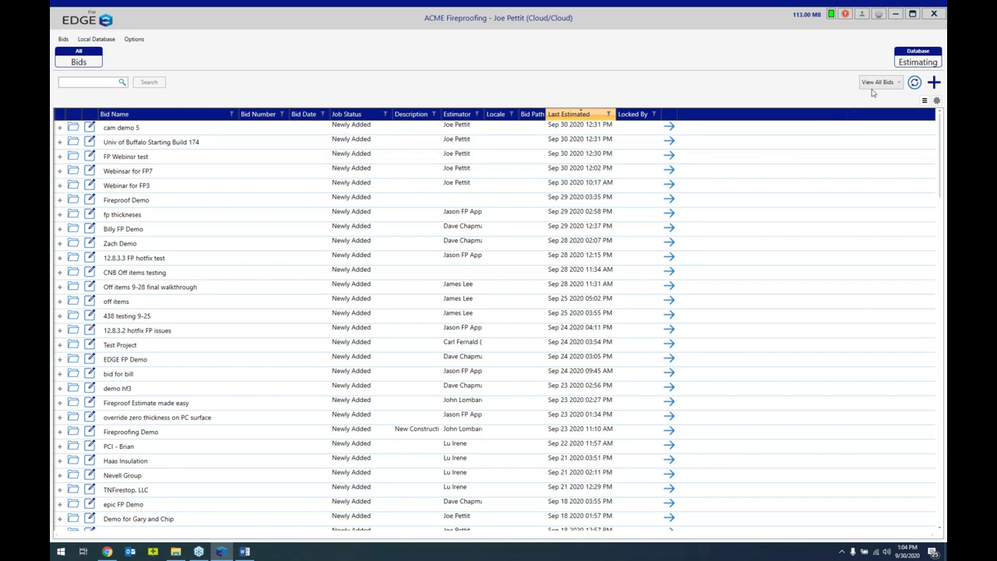
- Filter the bid list with the View All My Bids option
left_click(899, 84)
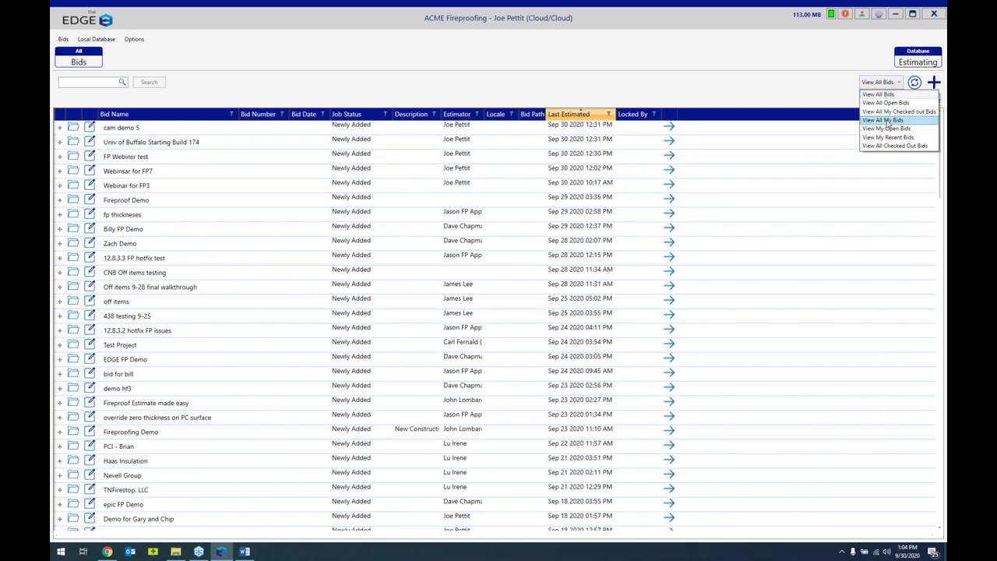
left_click(887, 123)
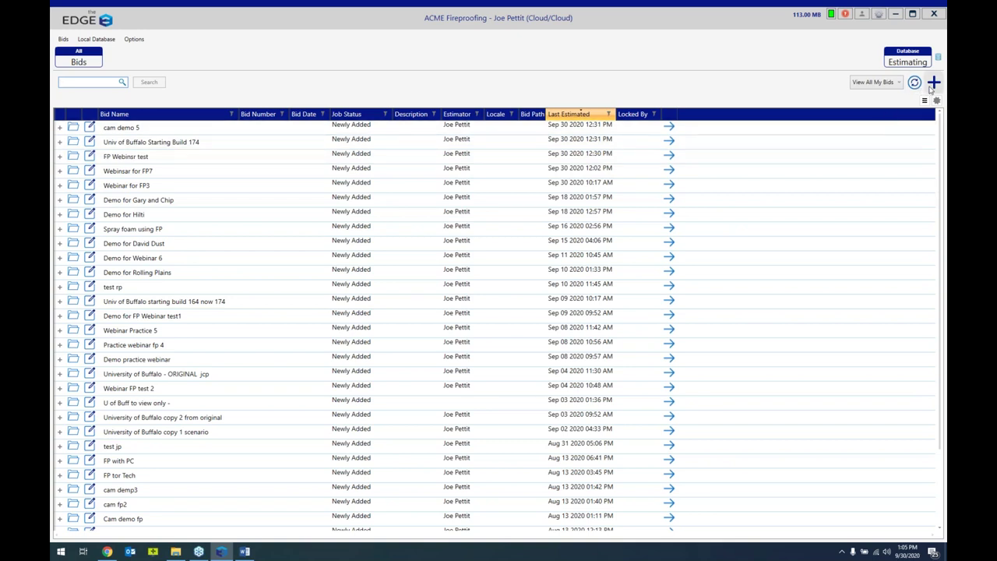
- Start a new bid named FP Webinar, keeping the default estimator
left_click(934, 82)
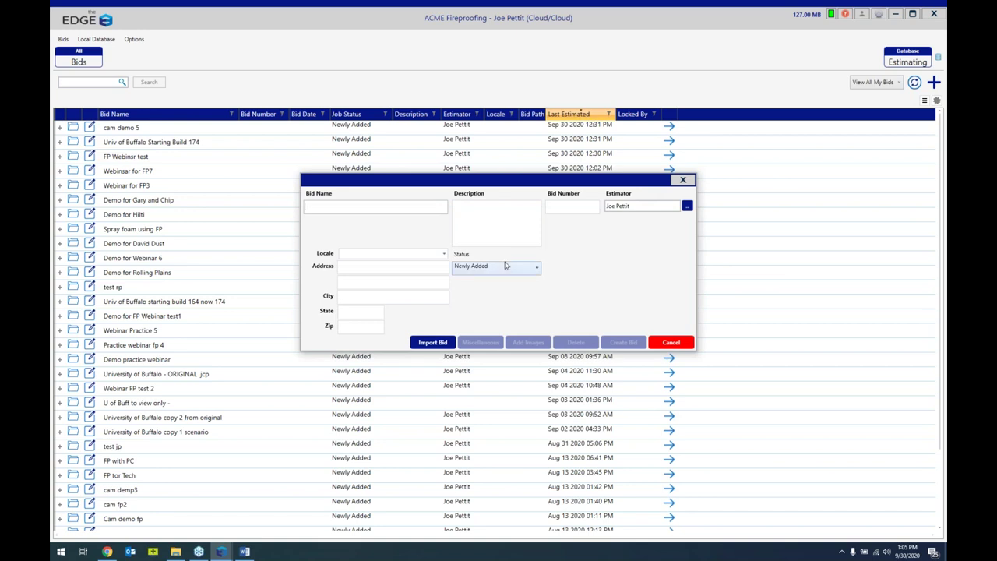
type("FP Webinar")
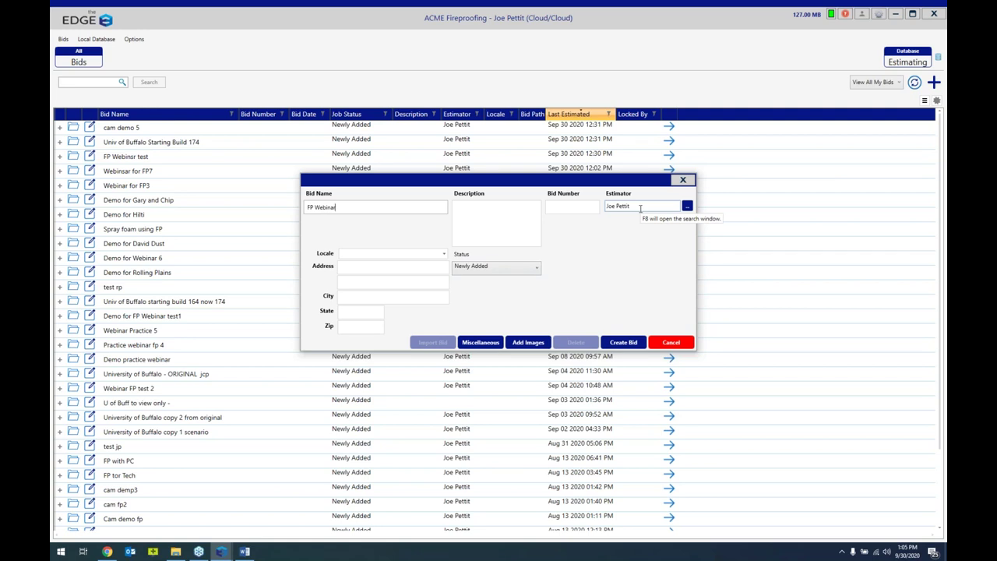
left_click(688, 208)
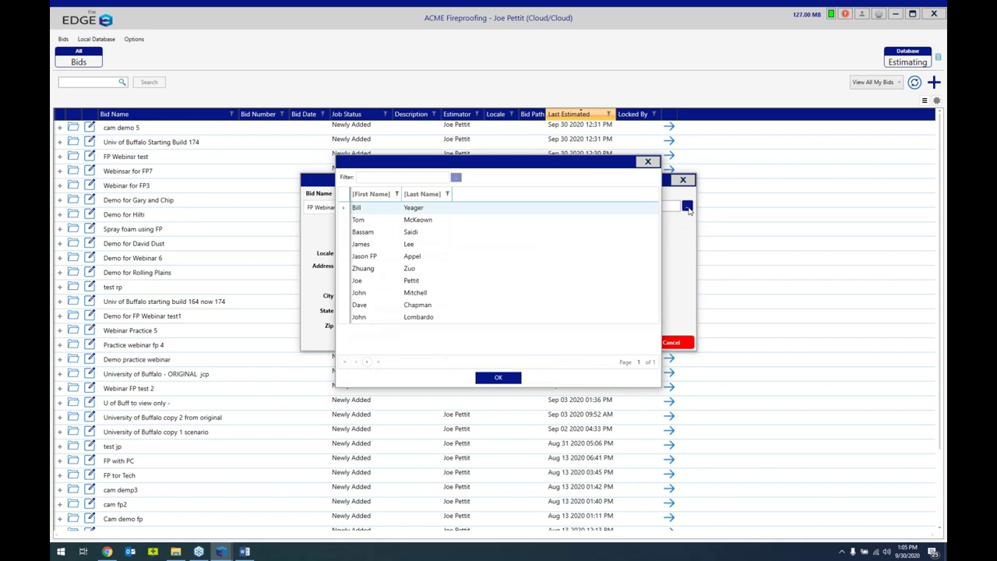
left_click(649, 162)
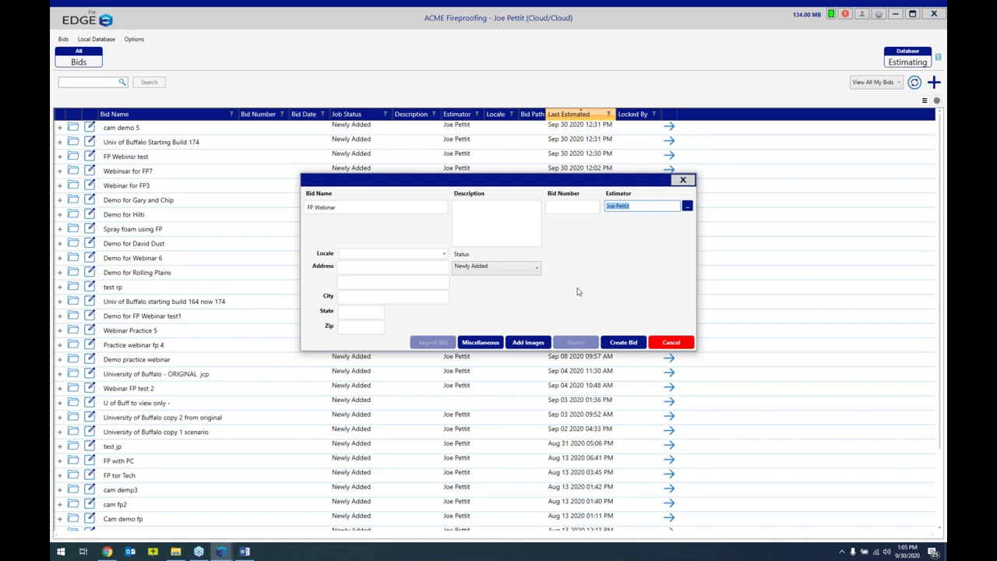
- Add images to the new bid by importing Camillus Fireproofing Blueprint from the Fireproofing Drawings folder
left_click(526, 344)
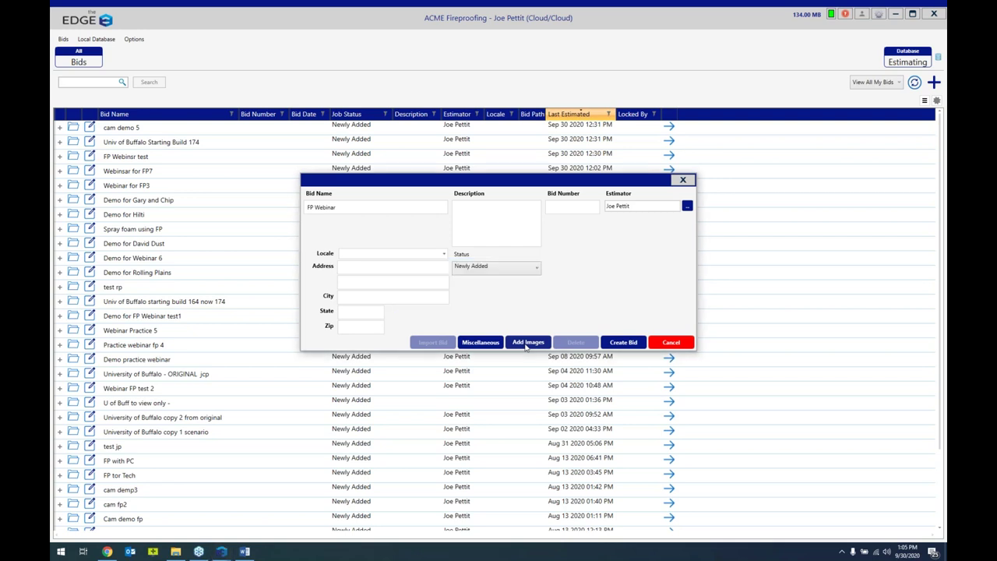
left_click(525, 345)
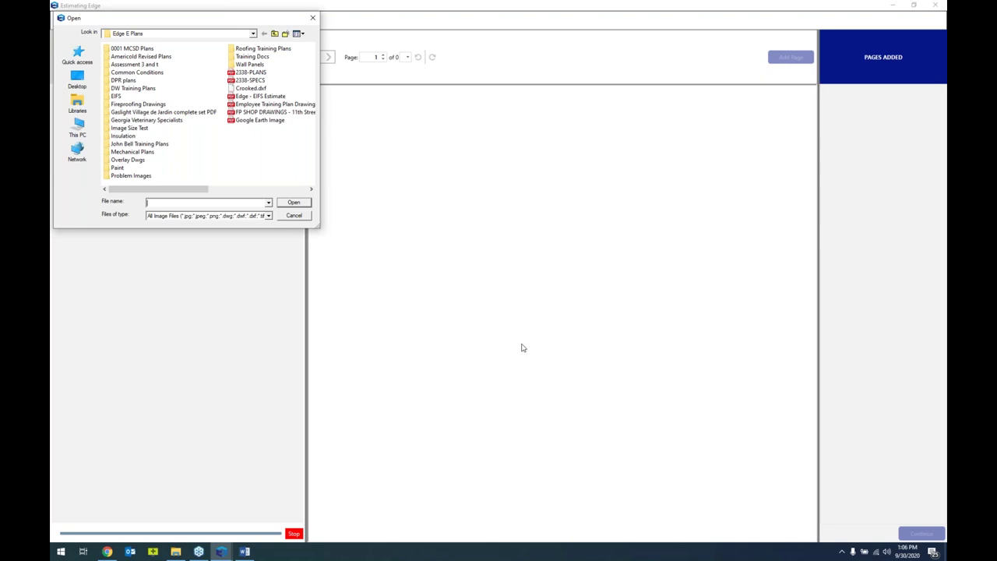
double_click(137, 105)
double_click(143, 83)
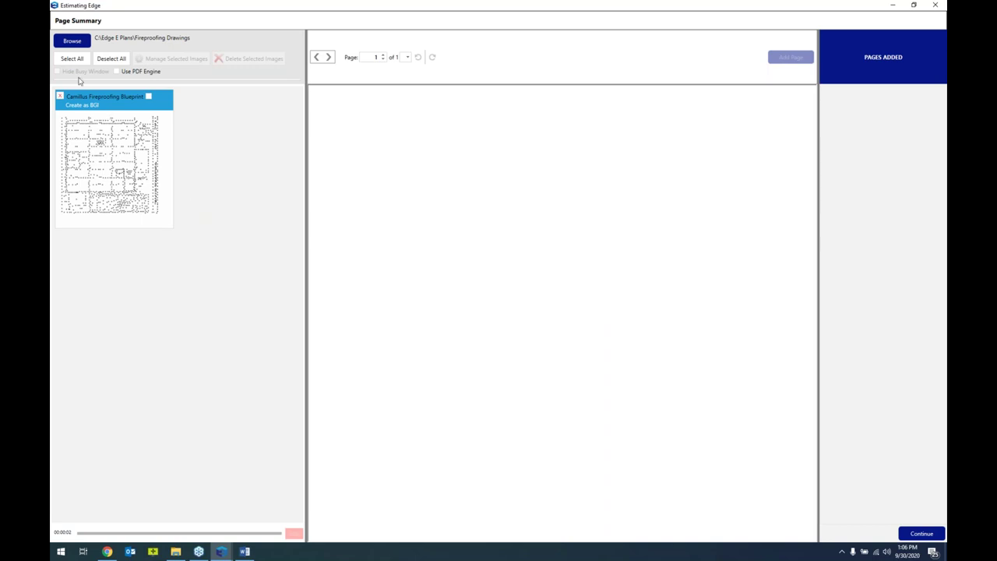
- Import the U of Buffalo drawings from S0102 - BASEMENT LEVEL FRAMING PLAN through S0506 - BRACED FRAME ELEVATIONS
left_click(72, 43)
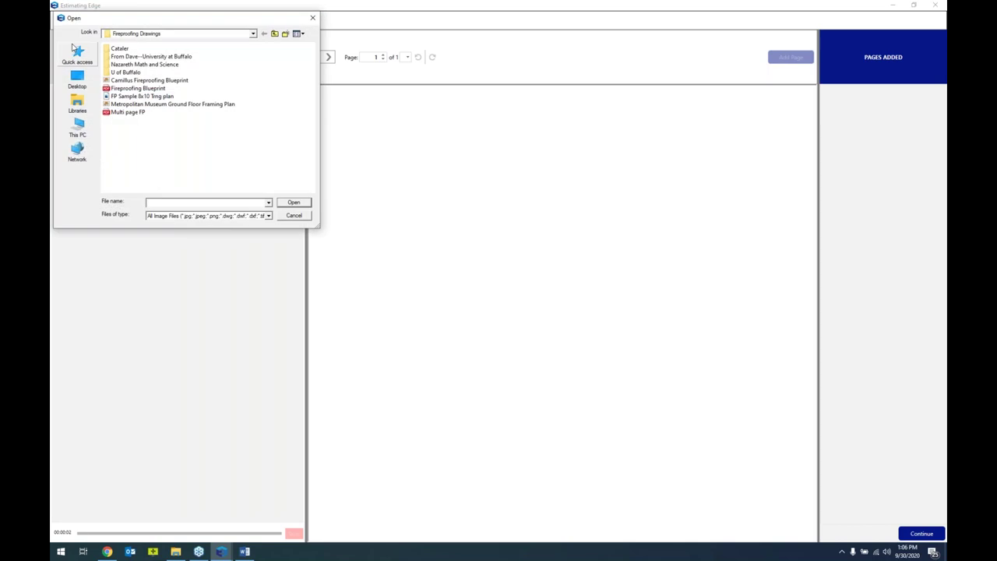
double_click(123, 72)
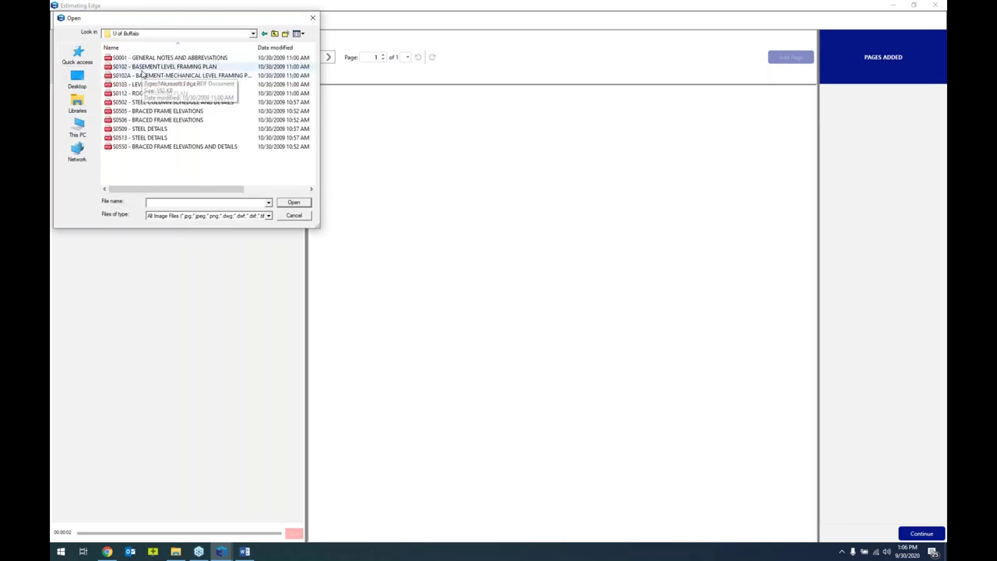
left_click(143, 68)
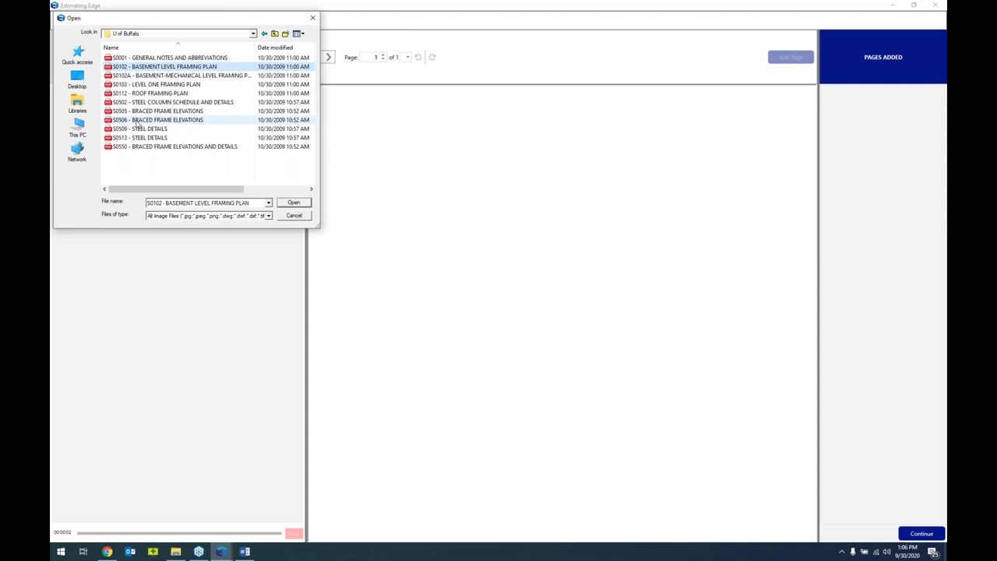
left_click(137, 121)
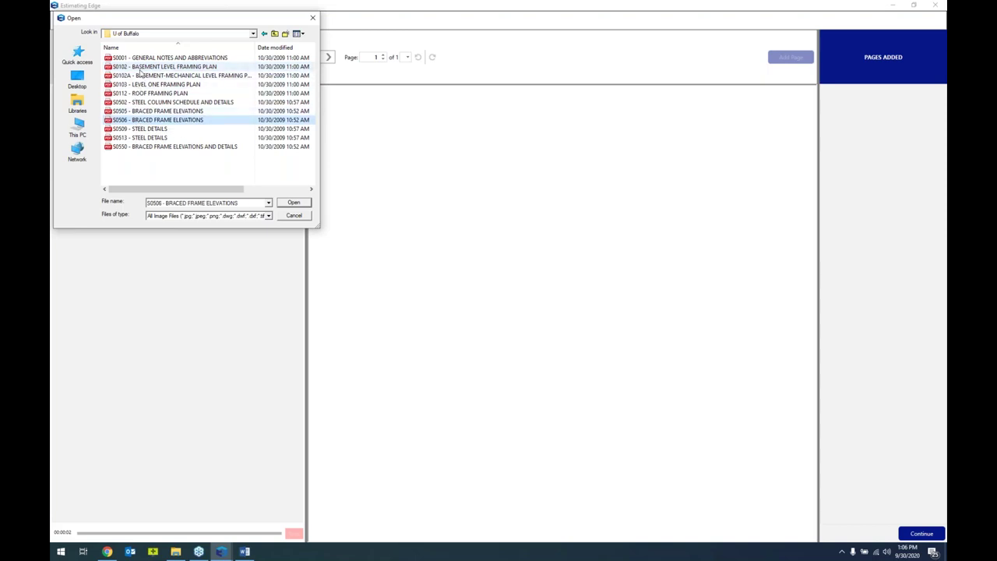
left_click(138, 67)
left_click(134, 121, "shift")
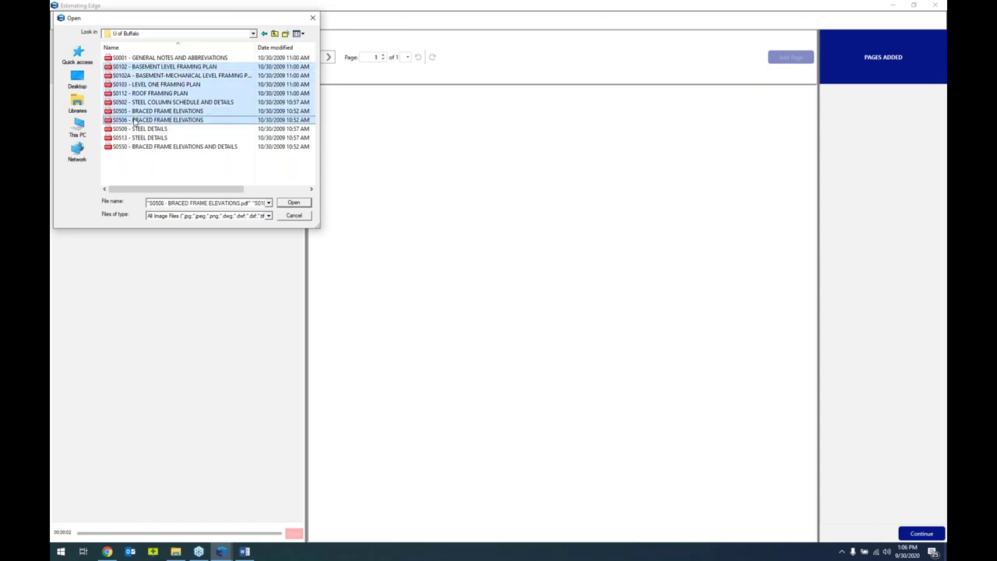
left_click(293, 204)
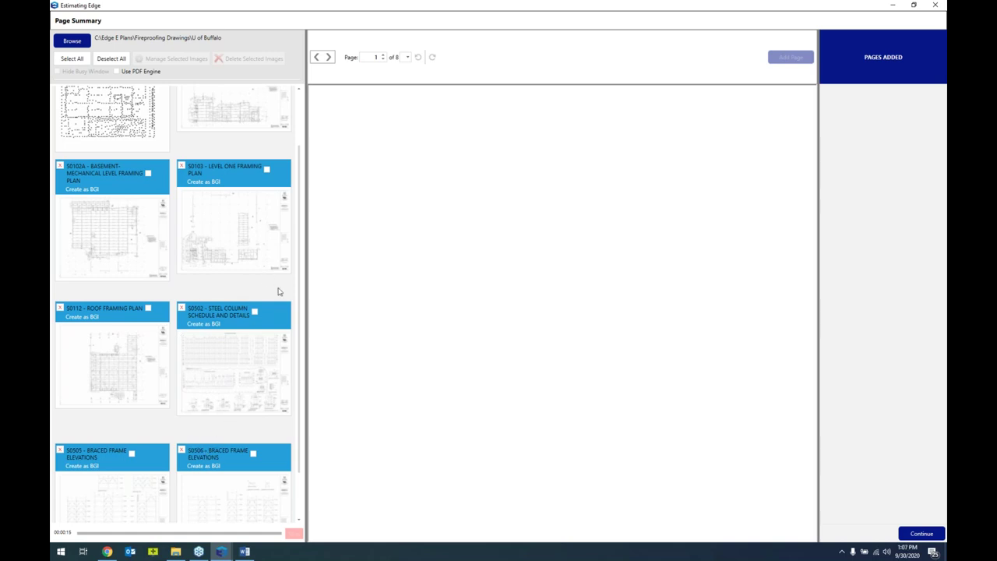
- Preview the S0102A basement-mechanical plan and mark the S0103, S0112, S0502, S0505 and S0506 drawings
left_click_drag(300, 305, 301, 250)
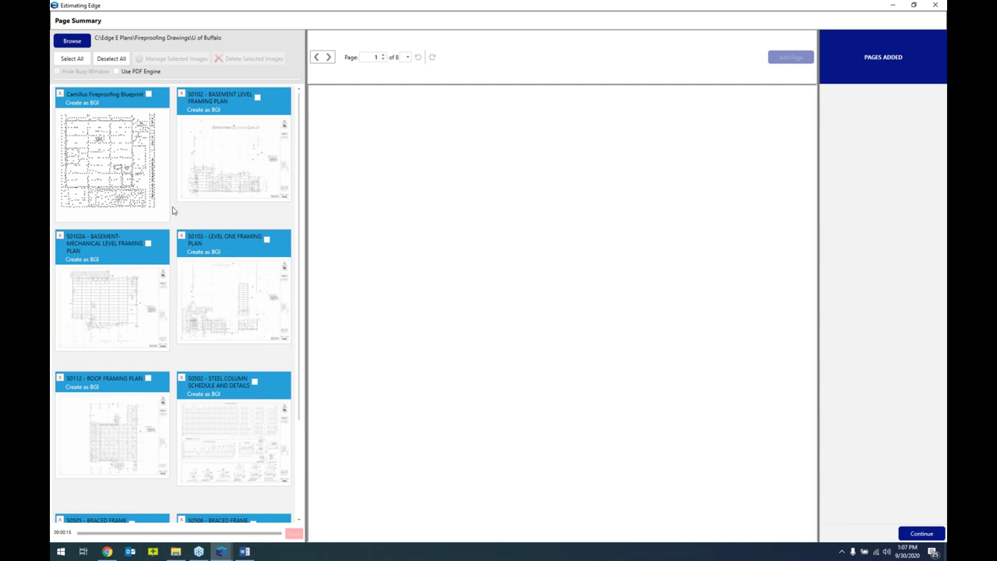
left_click(98, 309)
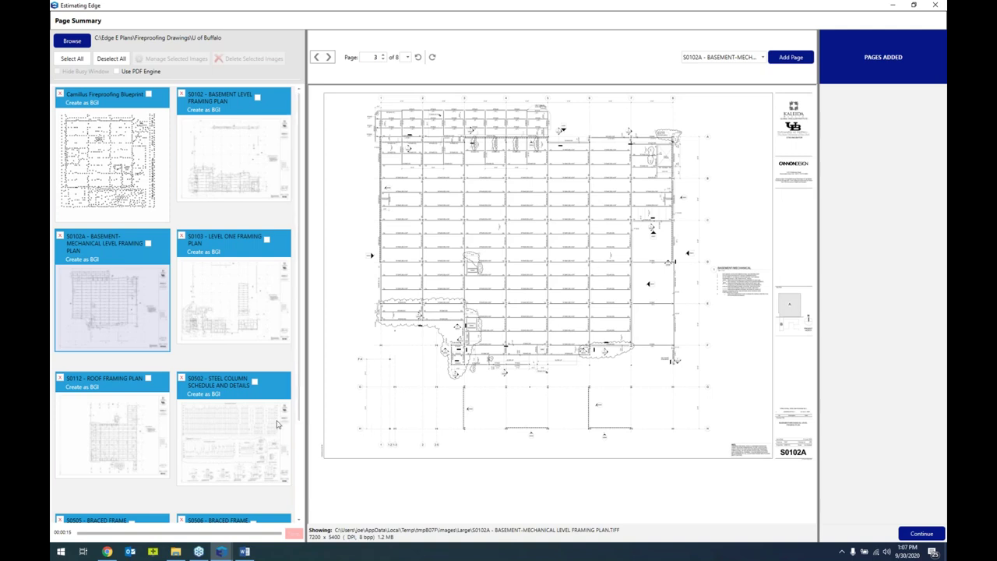
left_click(267, 240)
left_click(148, 378)
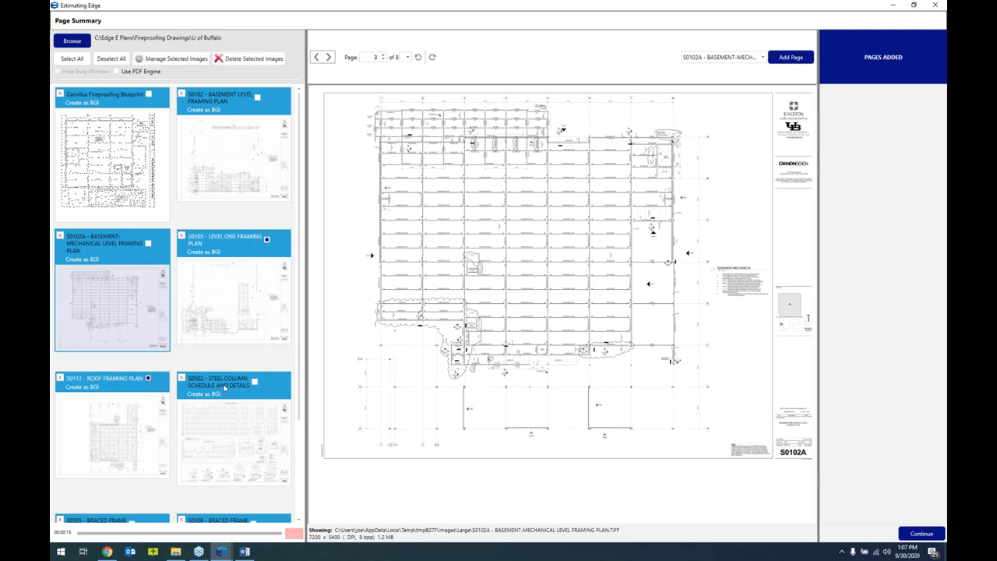
left_click(255, 381)
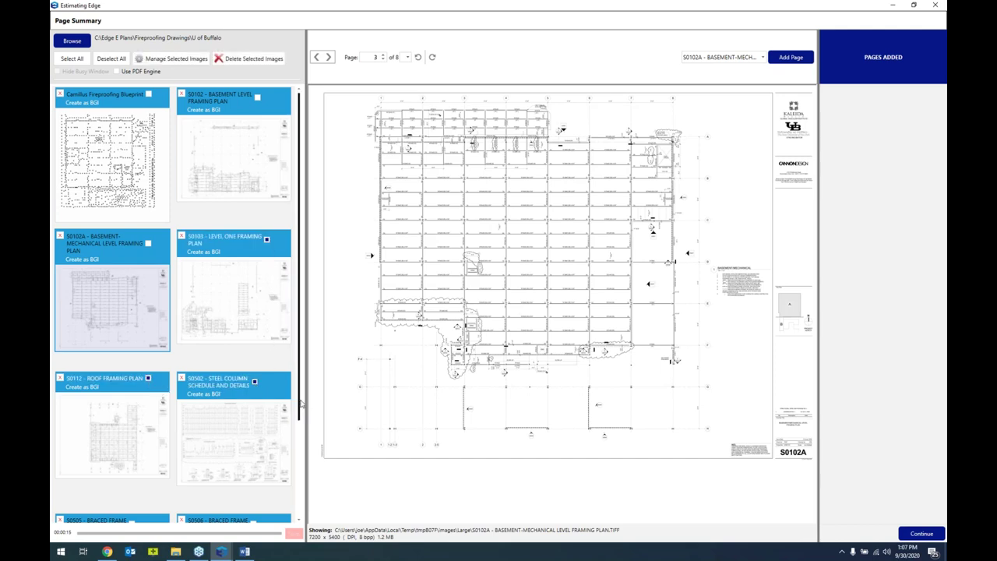
scroll(301, 402, "down", 2)
left_click(252, 439)
left_click(130, 440)
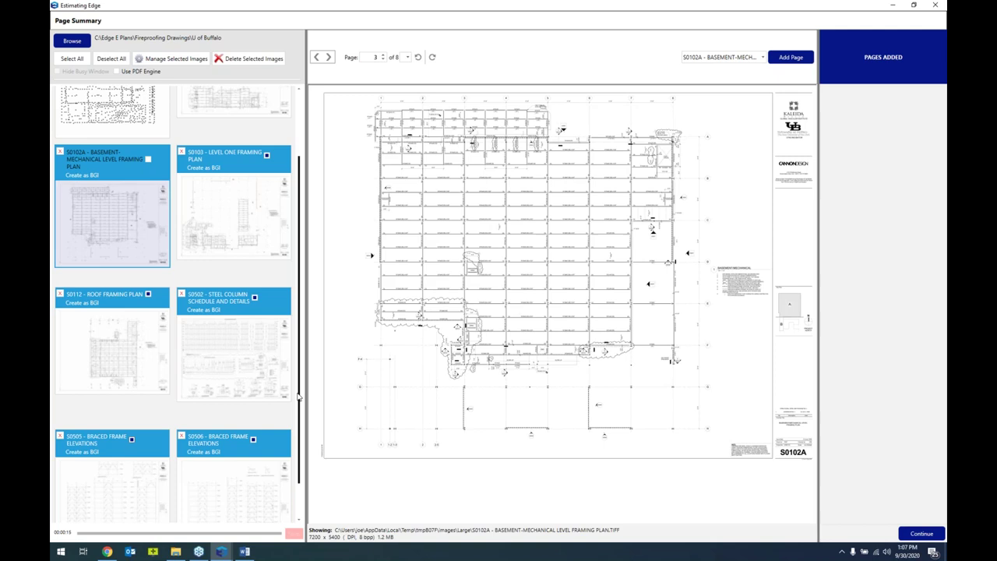
left_click(174, 59)
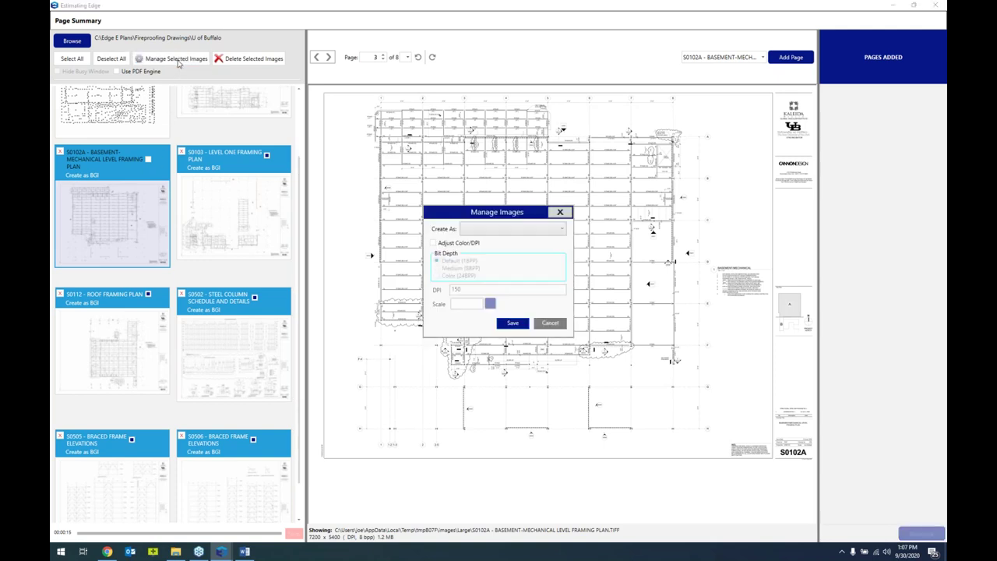
left_click(561, 231)
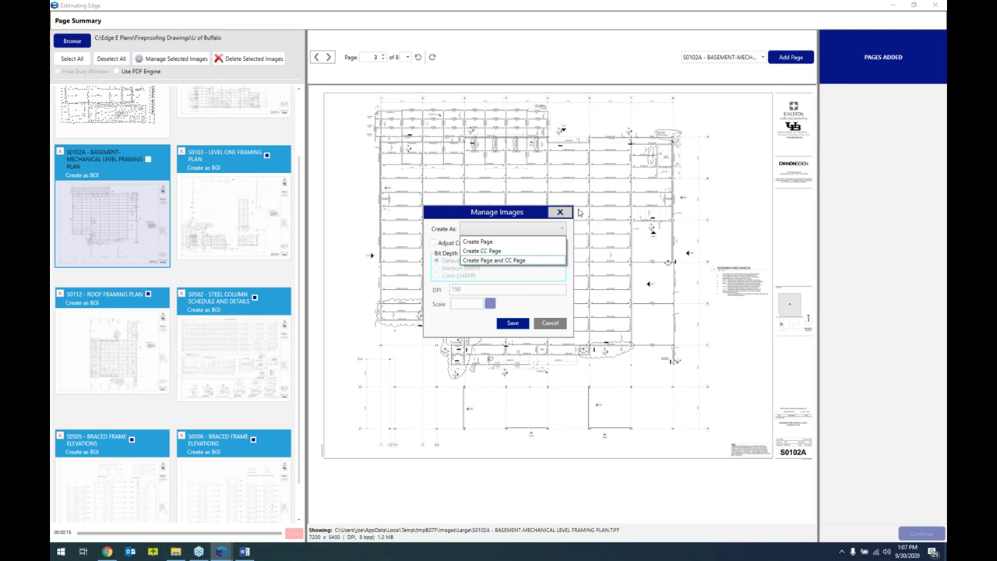
left_click(559, 214)
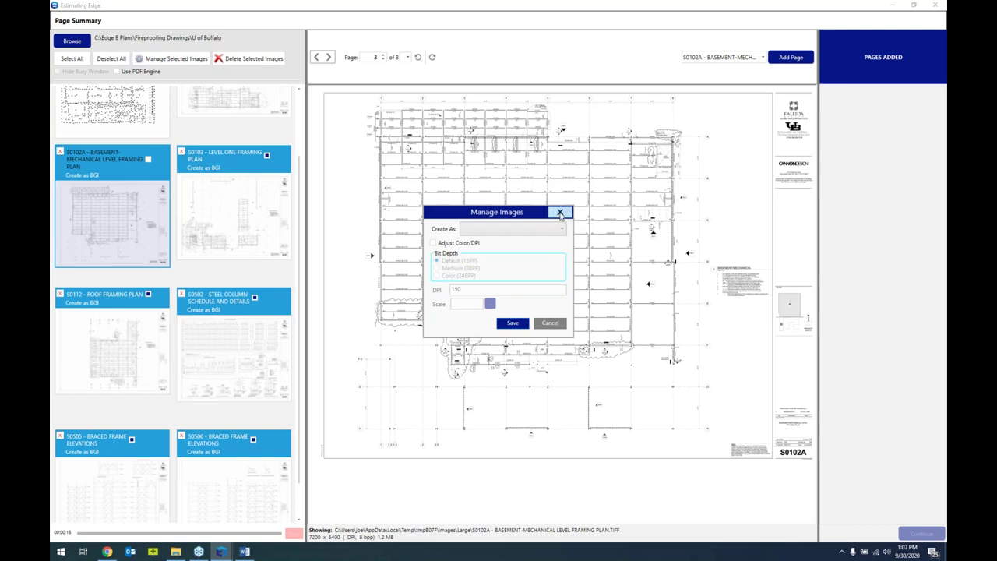
left_click(560, 325)
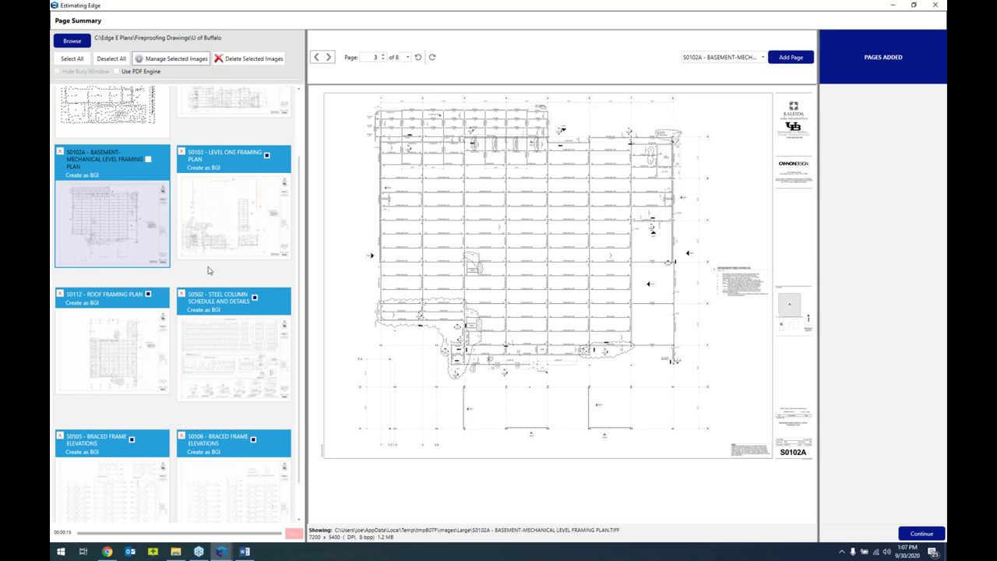
- Delete the marked S0103, S0112, S0502, S0505 and S0506 drawings and preview the S0102 basement level framing plan
left_click(243, 59)
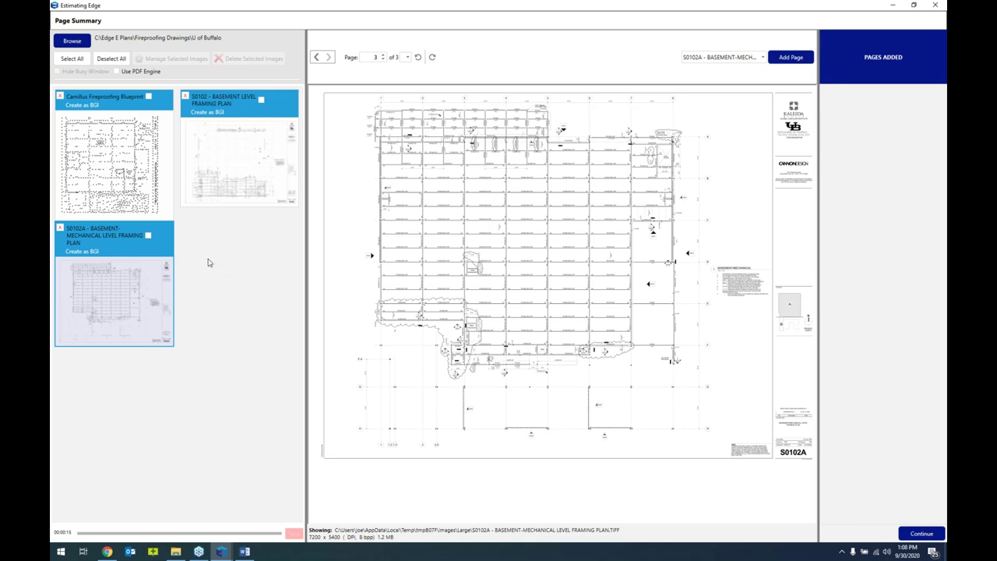
left_click(241, 163)
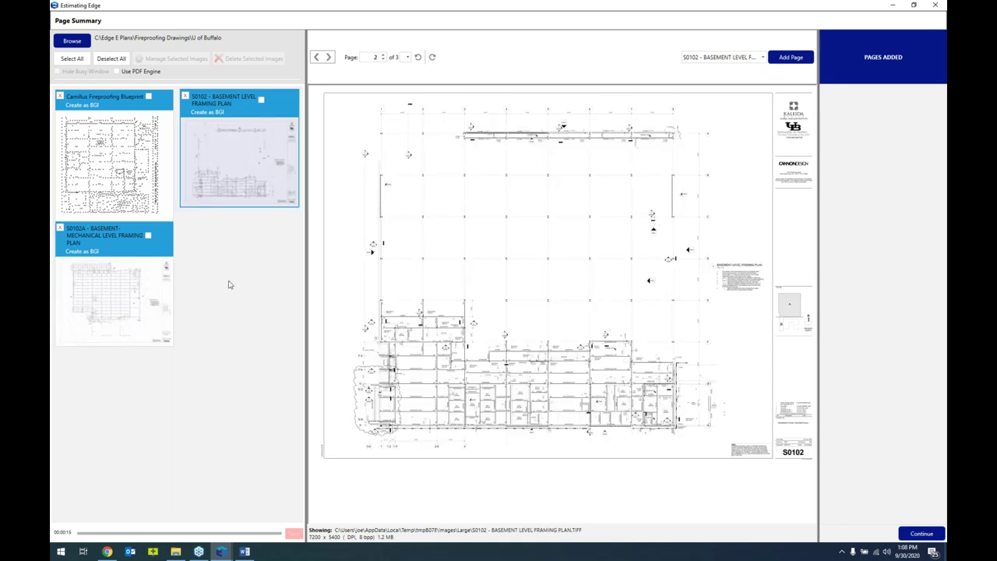
- Add Camillus Fireproofing Blueprint as a page and continue to the bid's scenarios
left_click(113, 158)
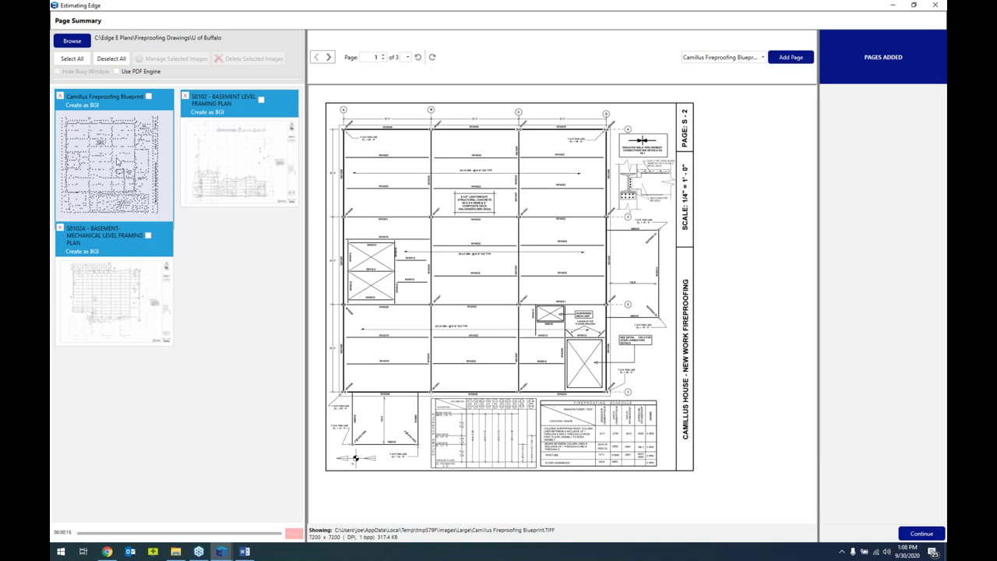
left_click(791, 59)
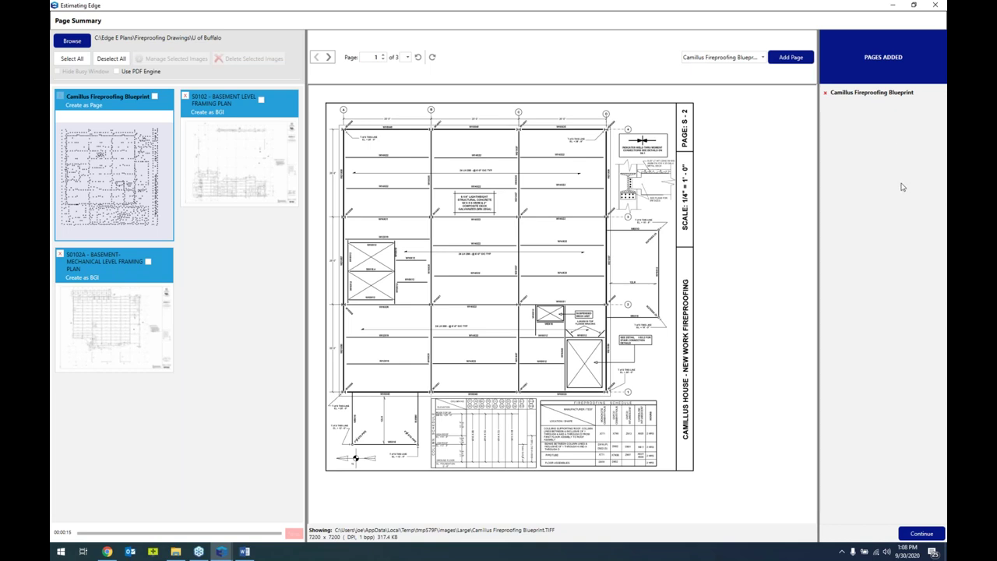
left_click(922, 534)
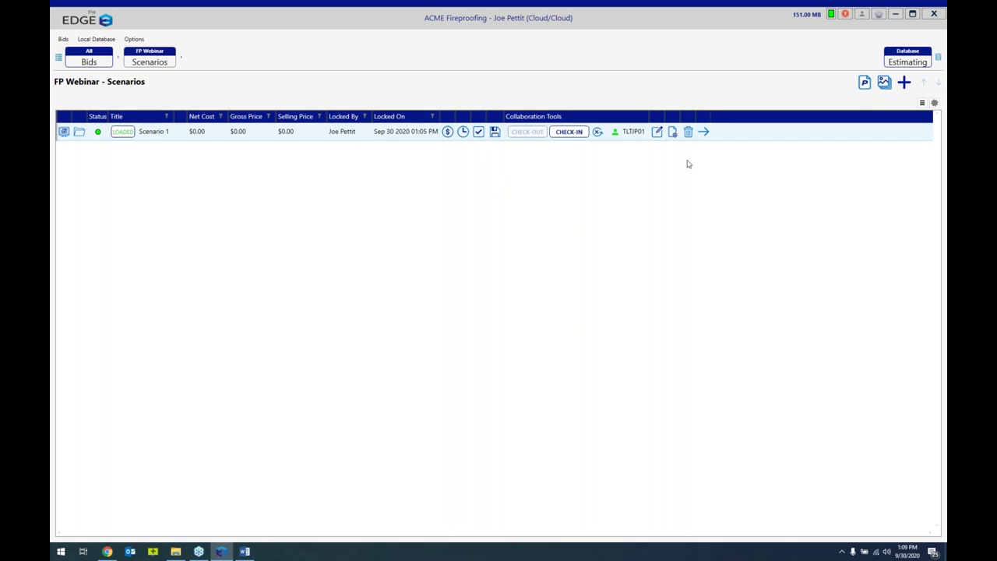
- Examine Scenario 1's Section 1 and its Project Conditions page, and return to the scenarios of FP Webinar
left_click(703, 134)
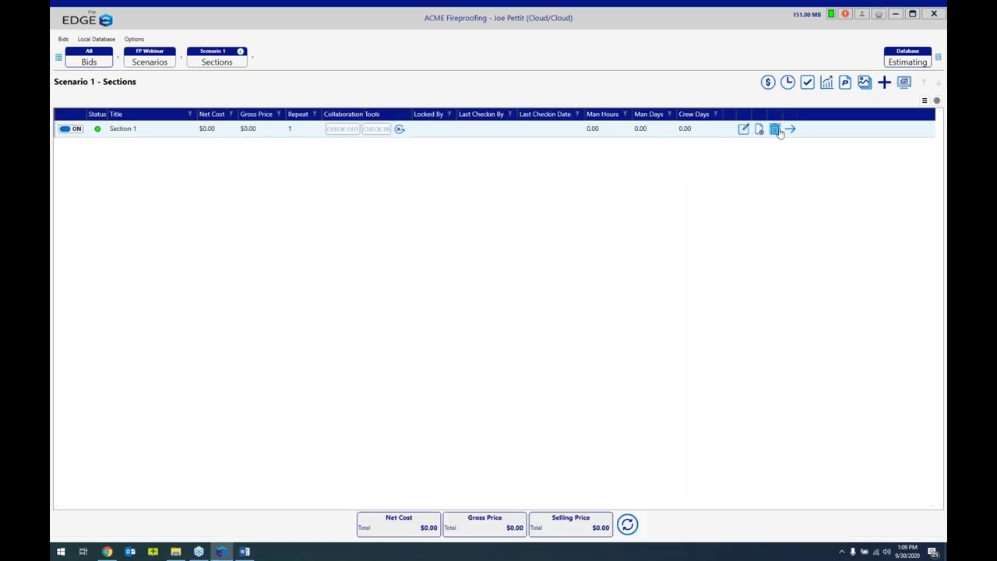
left_click(789, 132)
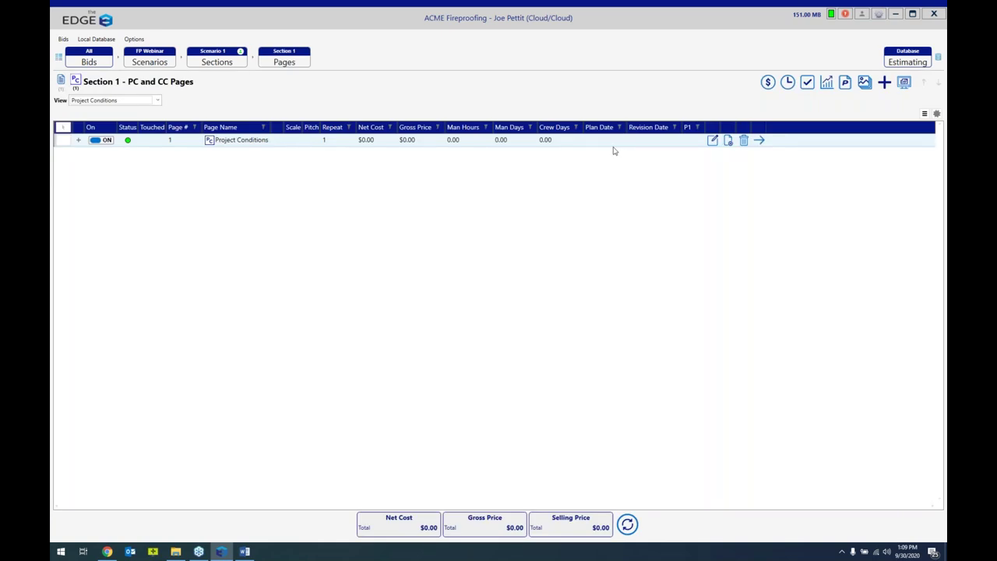
left_click(759, 142)
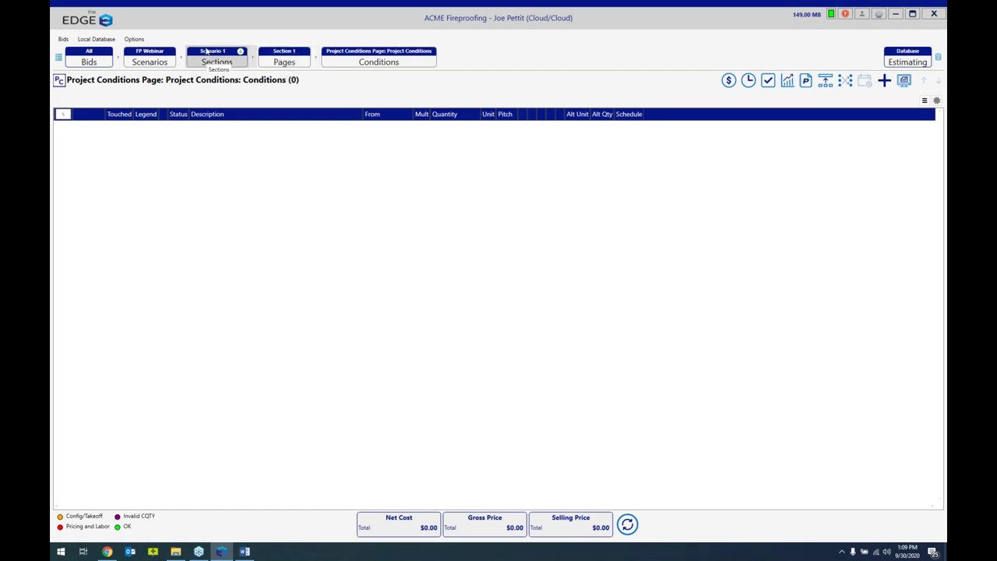
left_click(144, 67)
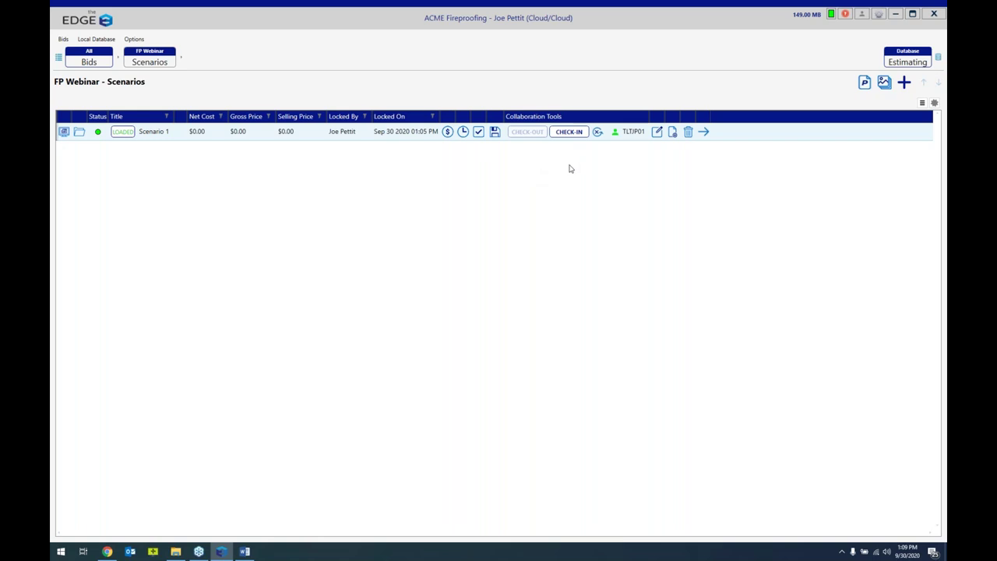
- Go into Scenario 1's Section 1, show its regular pages and open the conditions of Camillus Fireproofing Blueprint
left_click(704, 134)
left_click(790, 130)
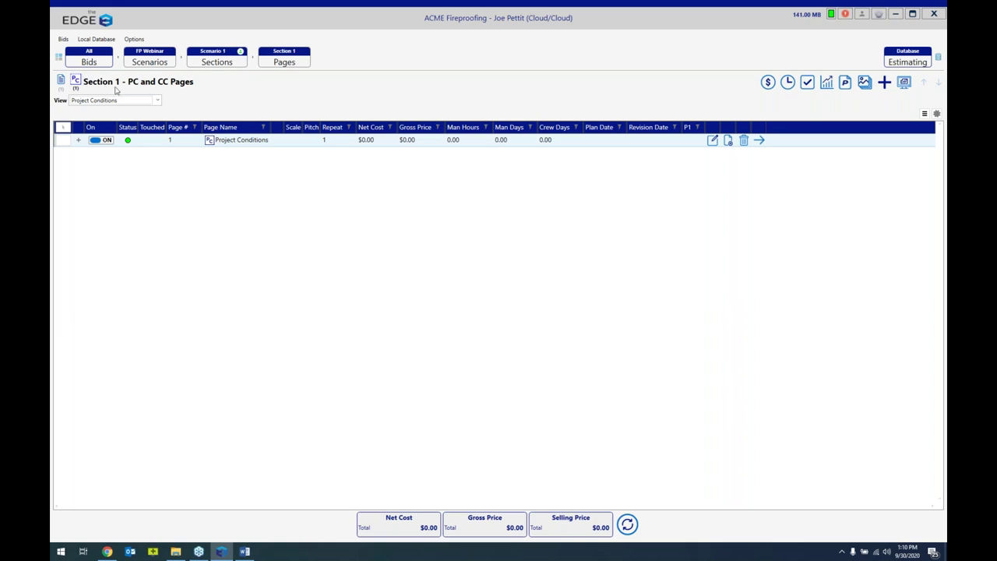
left_click(60, 81)
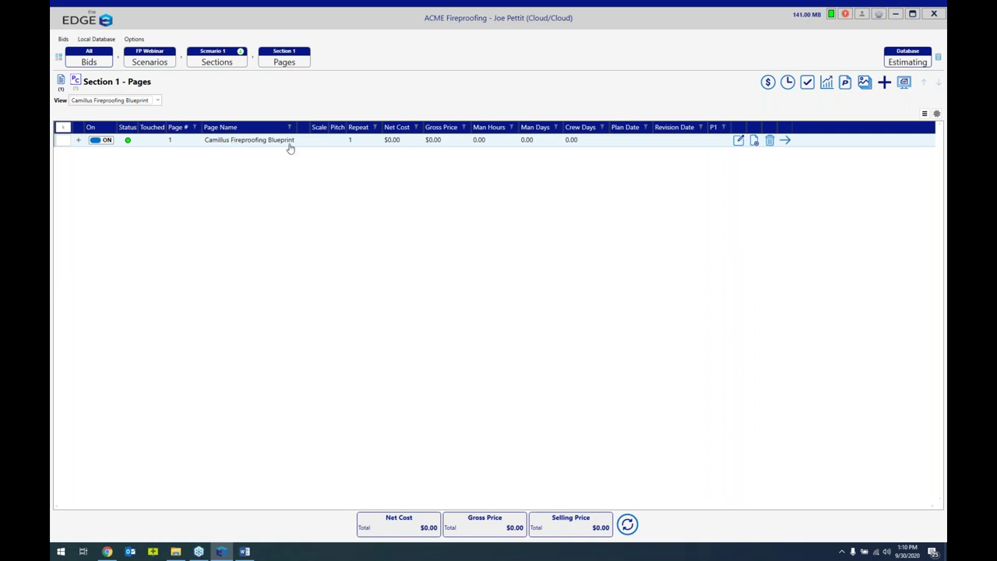
left_click(785, 141)
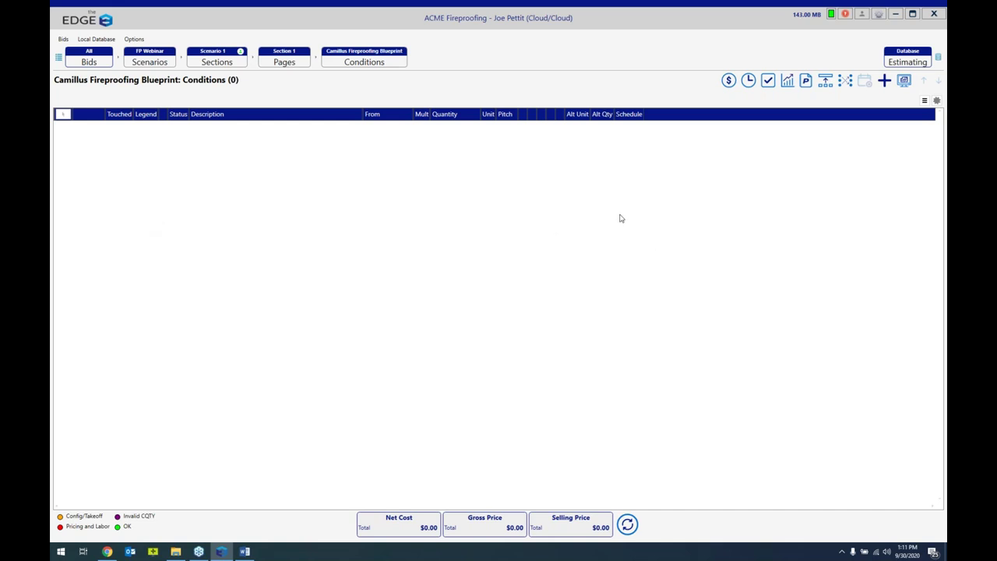
- Add surface W1840P as a condition on the Camillus Fireproofing Blueprint page by its surface code
left_click(885, 88)
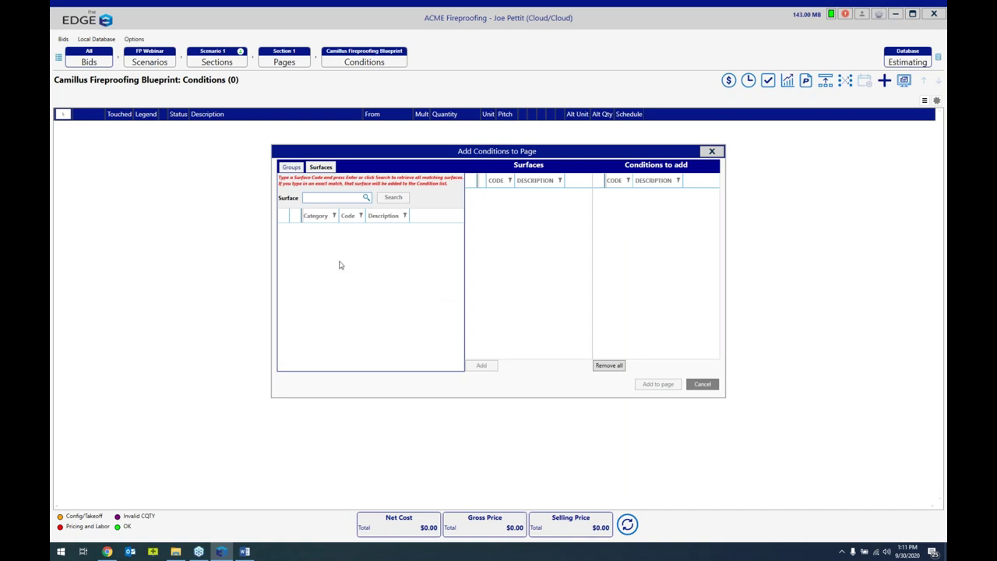
left_click(289, 169)
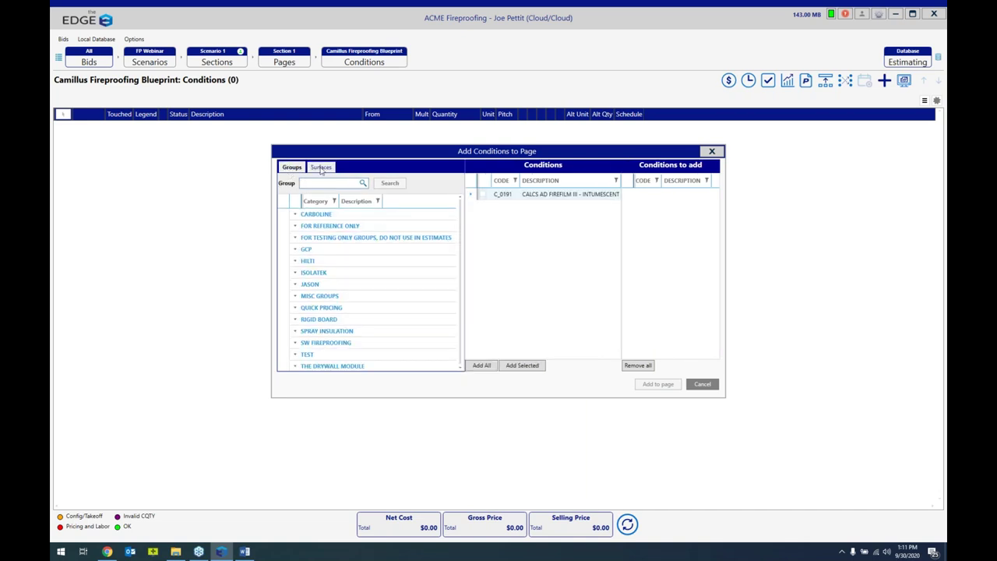
left_click(326, 169)
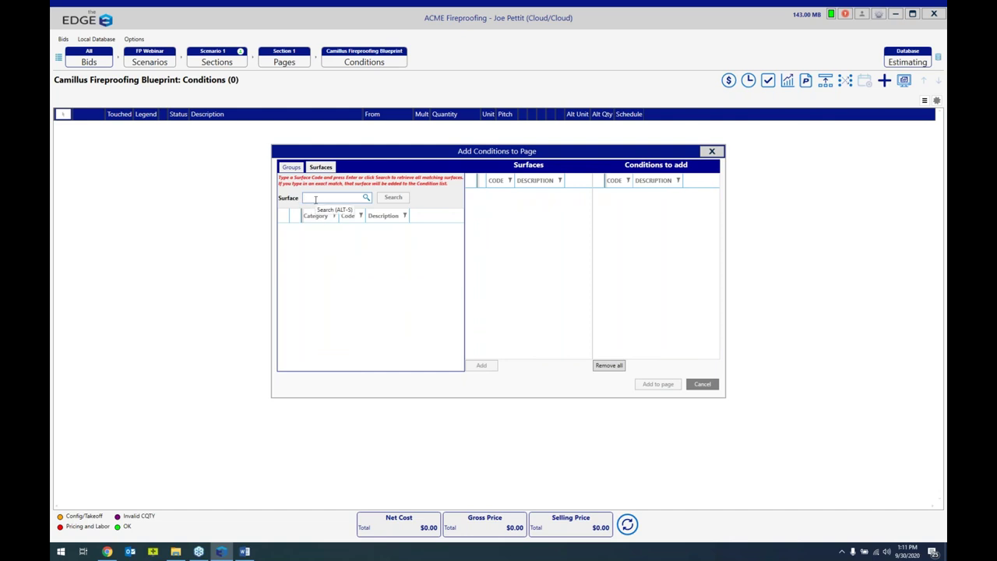
type("w1840")
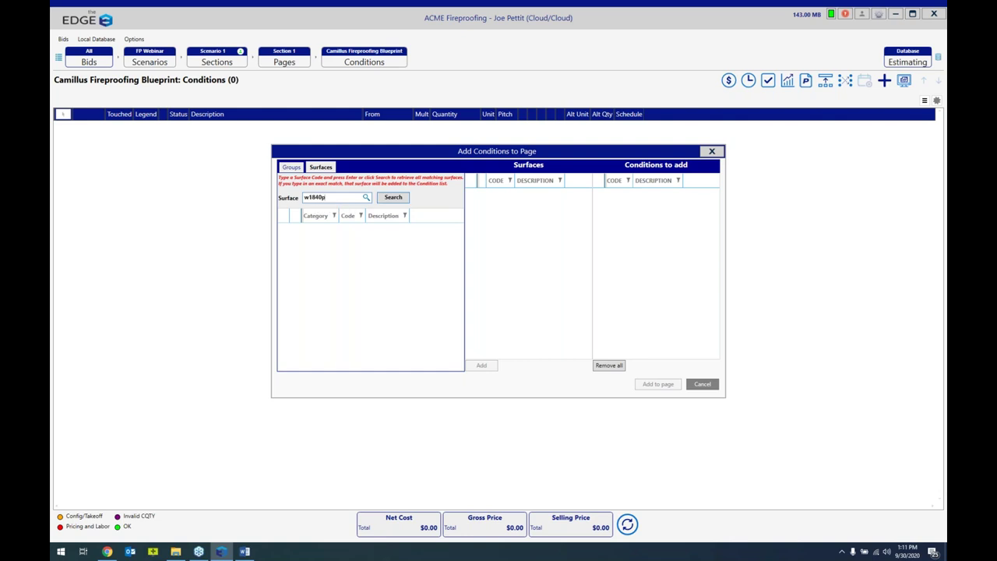
key("Return")
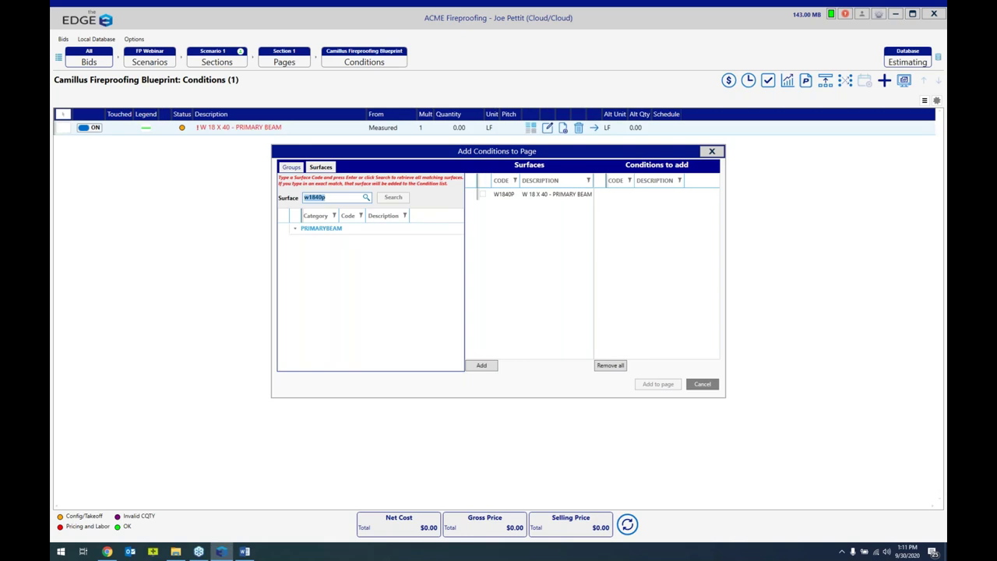
- Add surfaces W1422S and W2150P as further conditions by their codes and finish adding conditions
type("w14")
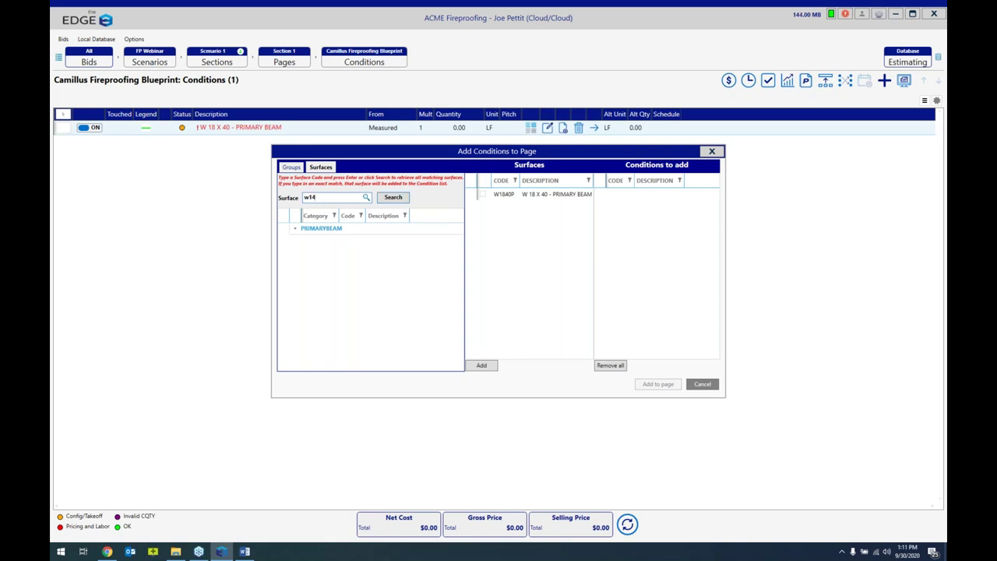
type("22s")
key("Return")
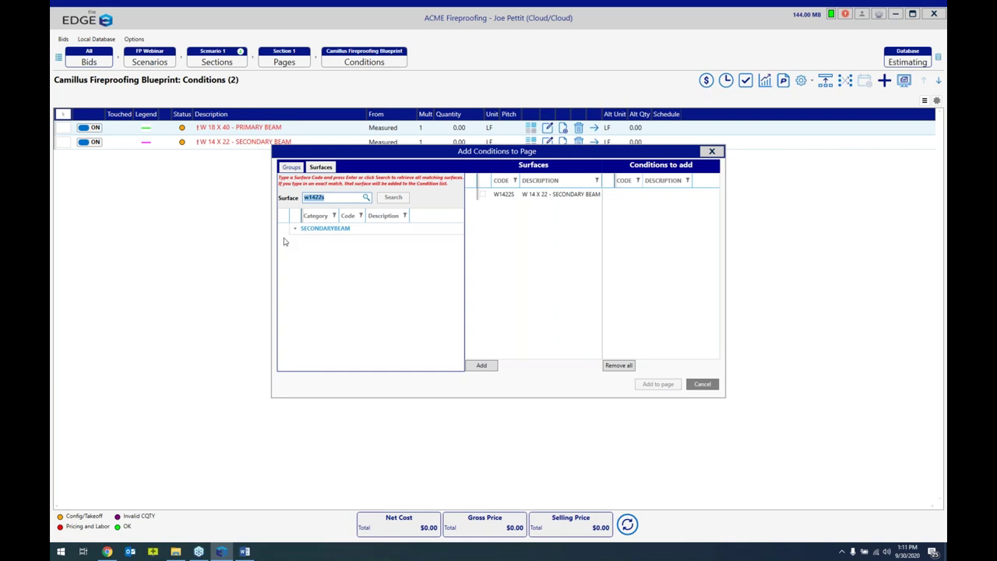
type("w2150p")
key("Return")
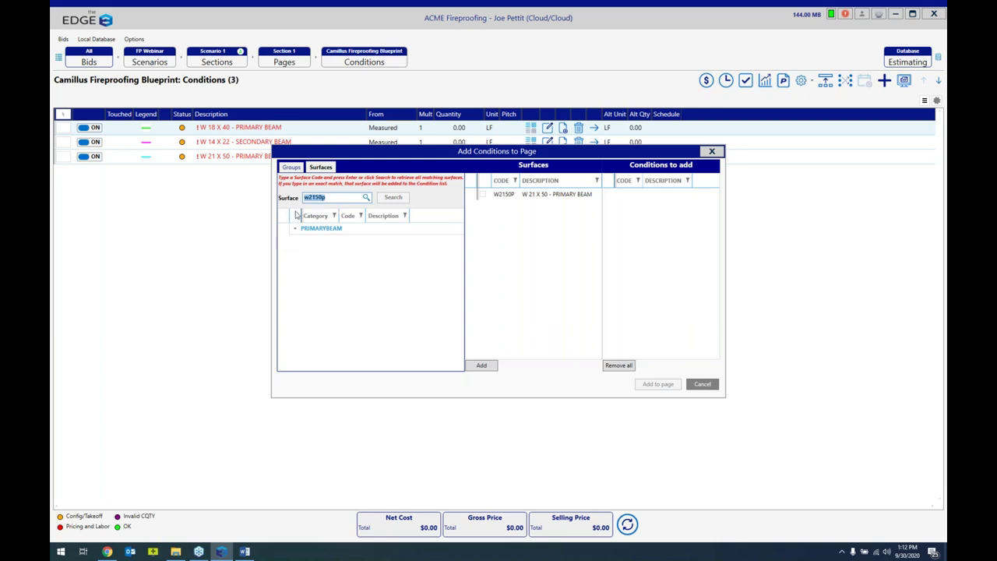
left_click(711, 152)
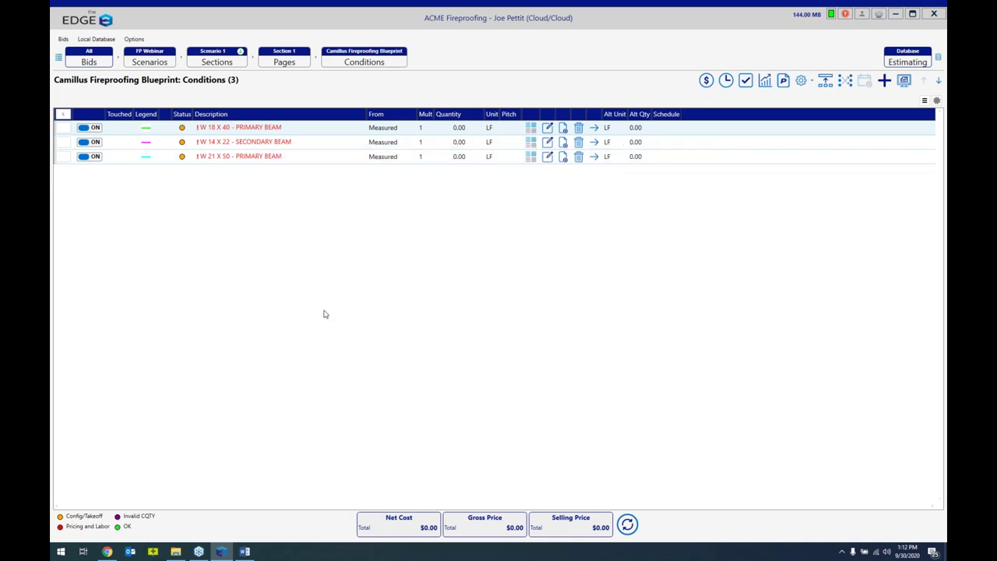
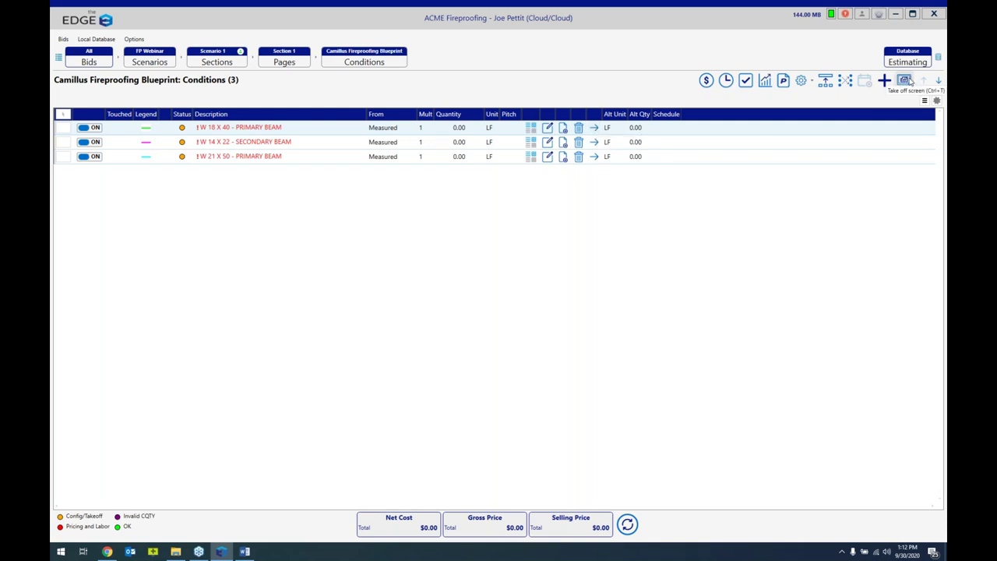
- Open the W 18 X 40 primary beam condition's takeoff drawing and examine the plan's corner columns, beams and dimensions between grid lines
left_click(594, 129)
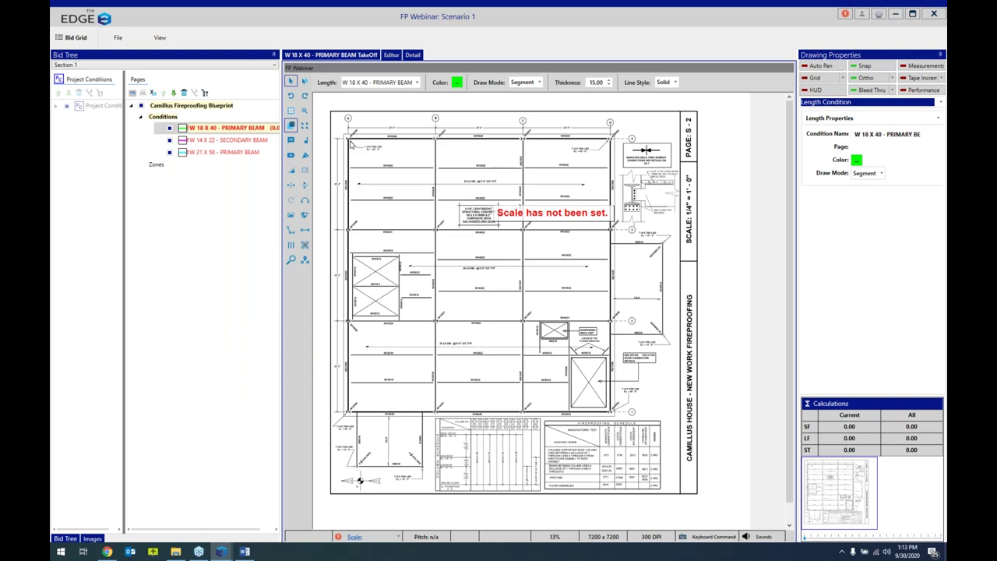
scroll(351, 144, "up", 5)
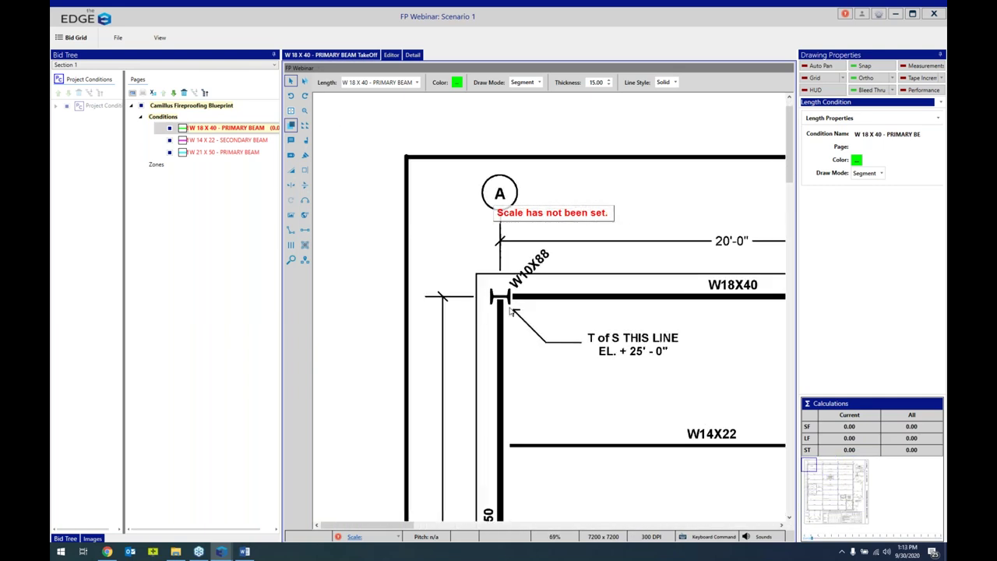
scroll(453, 269, "down", 4)
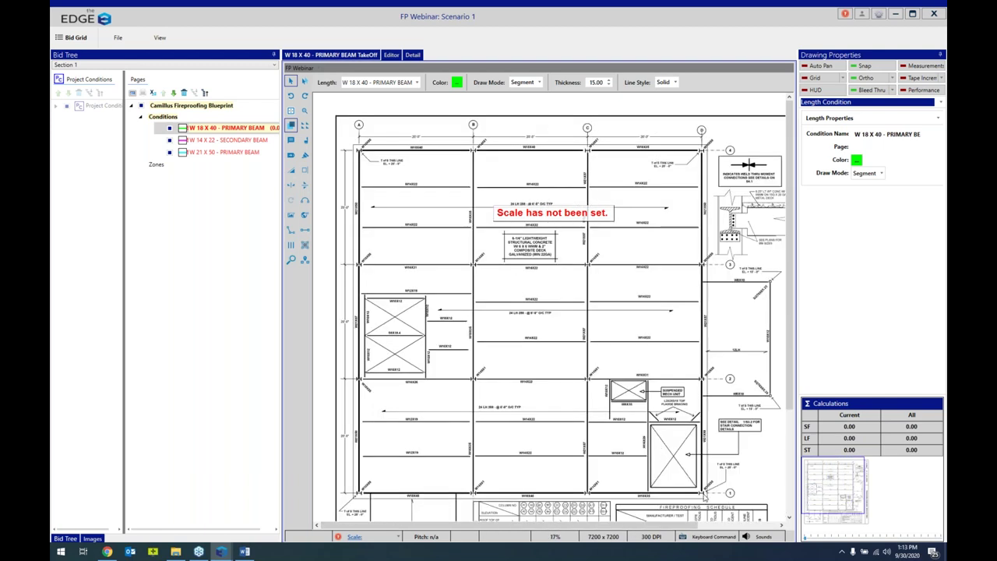
scroll(550, 309, "up", 4)
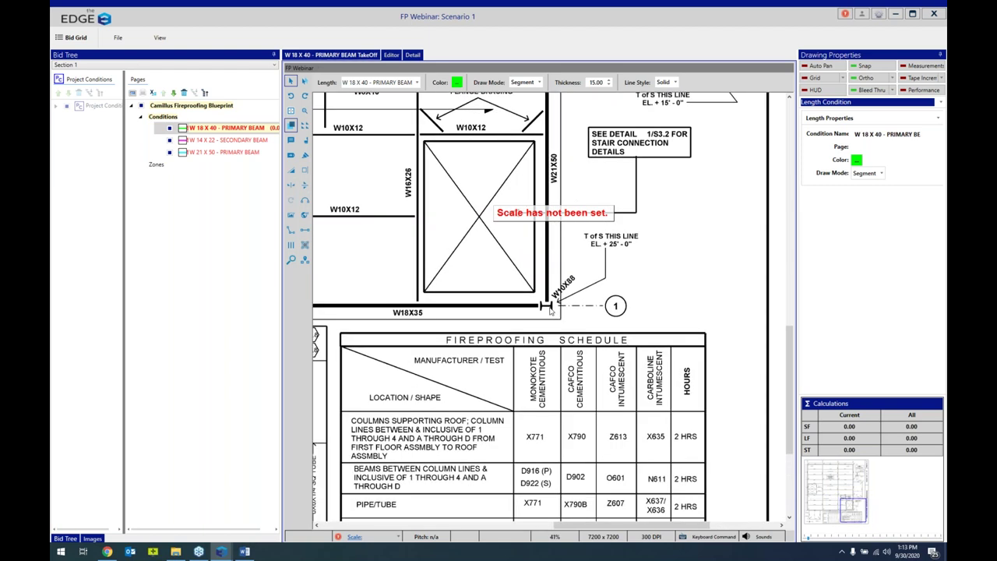
scroll(550, 310, "up", 3)
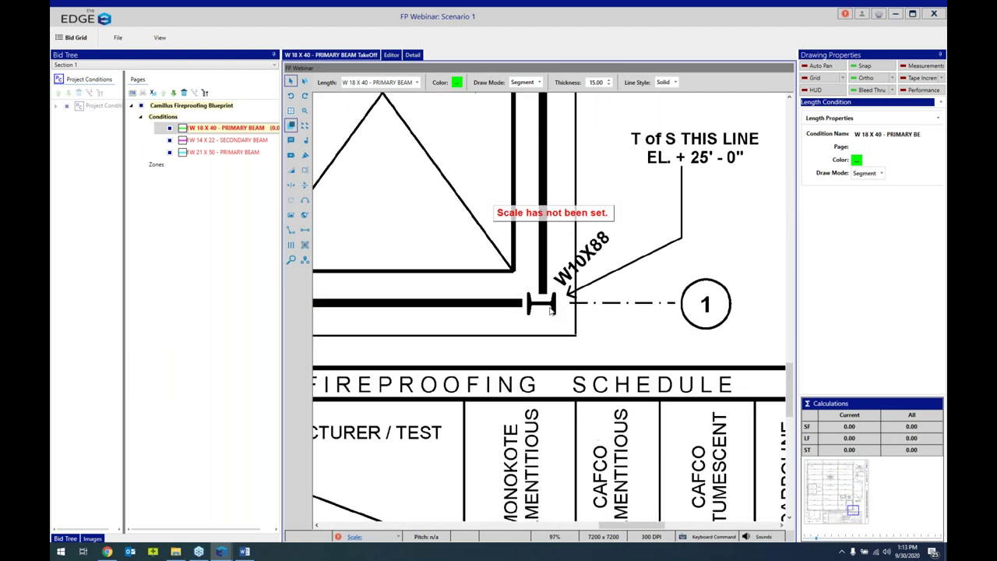
scroll(550, 310, "down", 5)
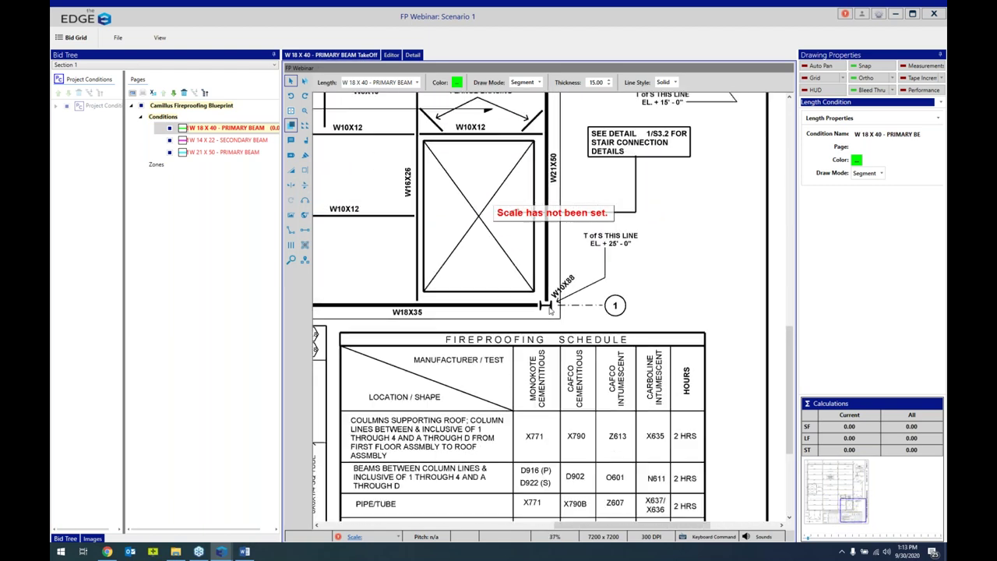
scroll(549, 310, "down", 2)
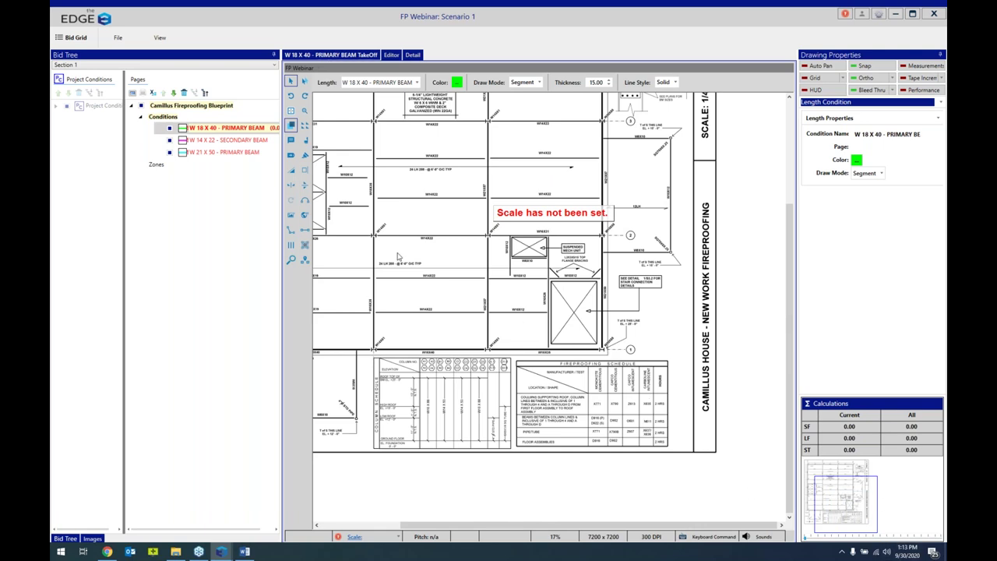
scroll(455, 328, "down", 1)
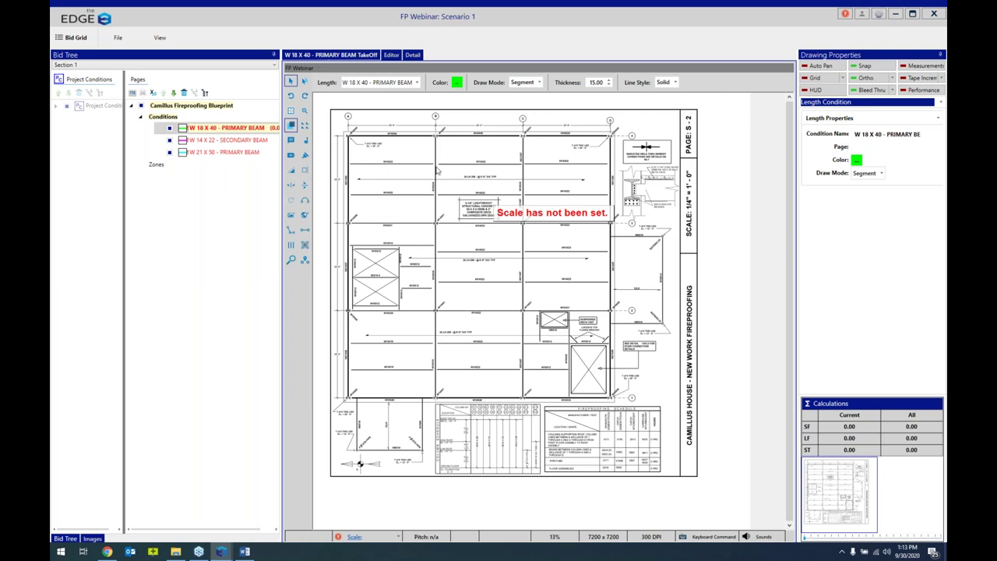
scroll(476, 194, "up", 4)
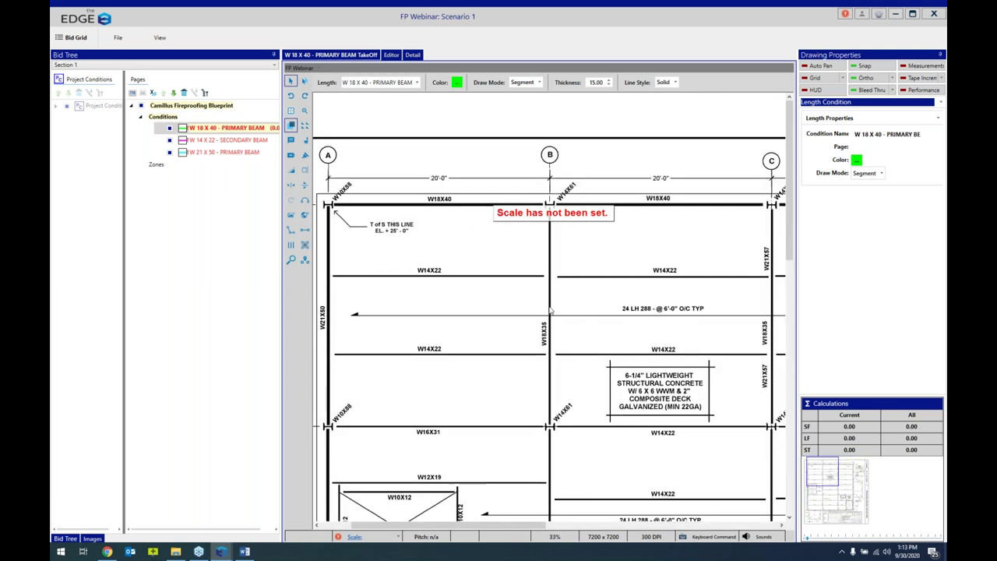
scroll(549, 310, "down", 1)
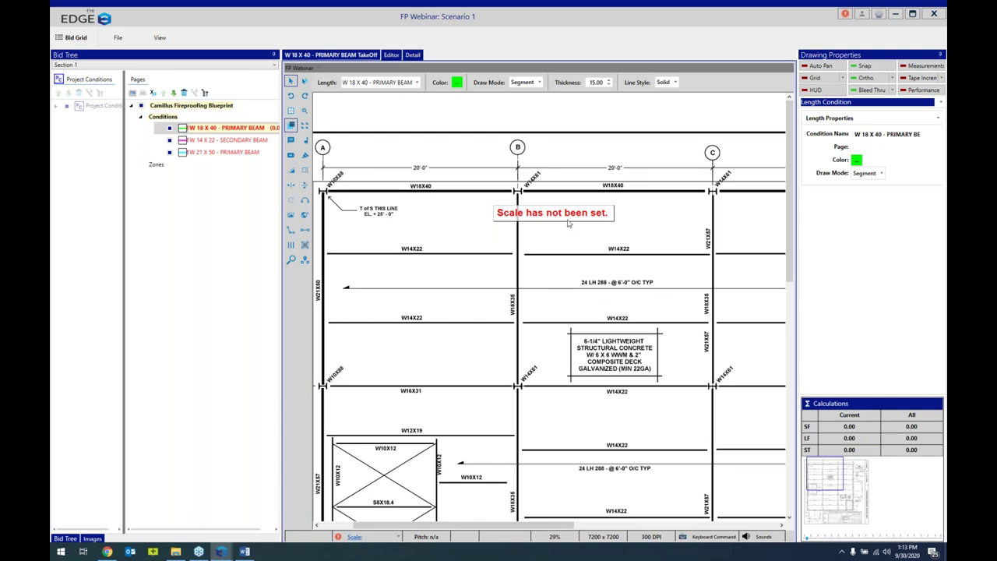
- Set the drawing scale by calculating it from the dimension between grid lines A and B with a length of 20 ft
left_click(354, 537)
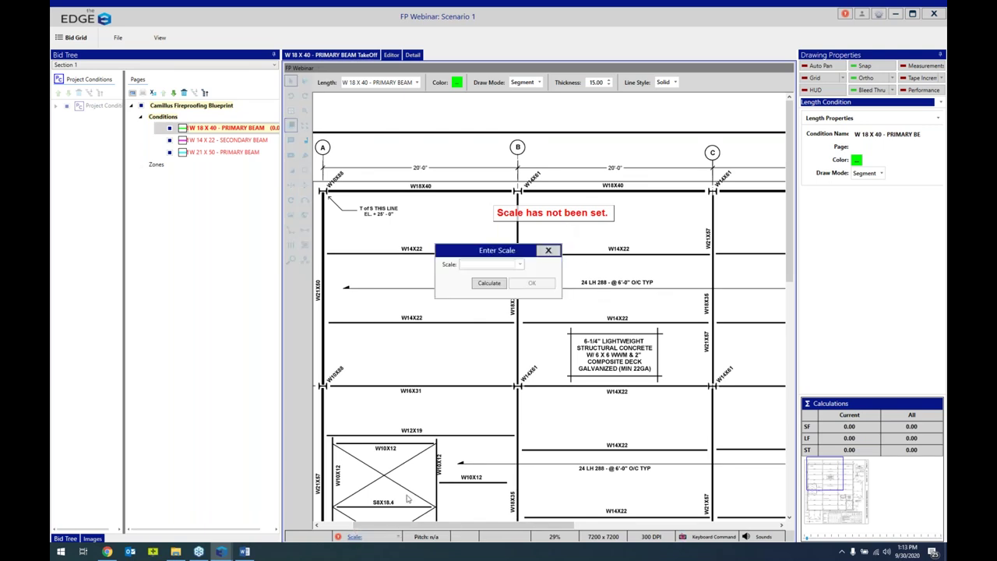
left_click(489, 283)
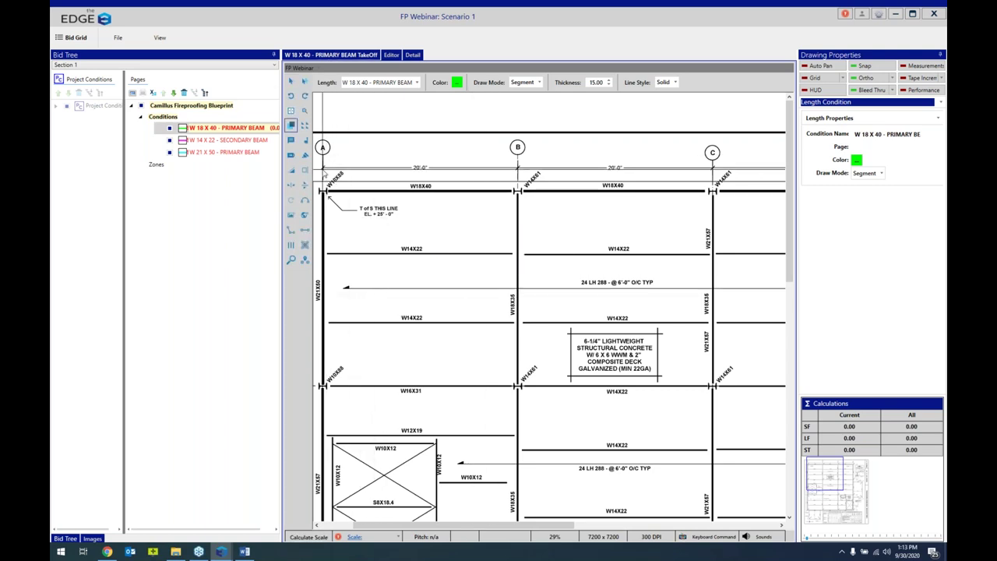
left_click(517, 167)
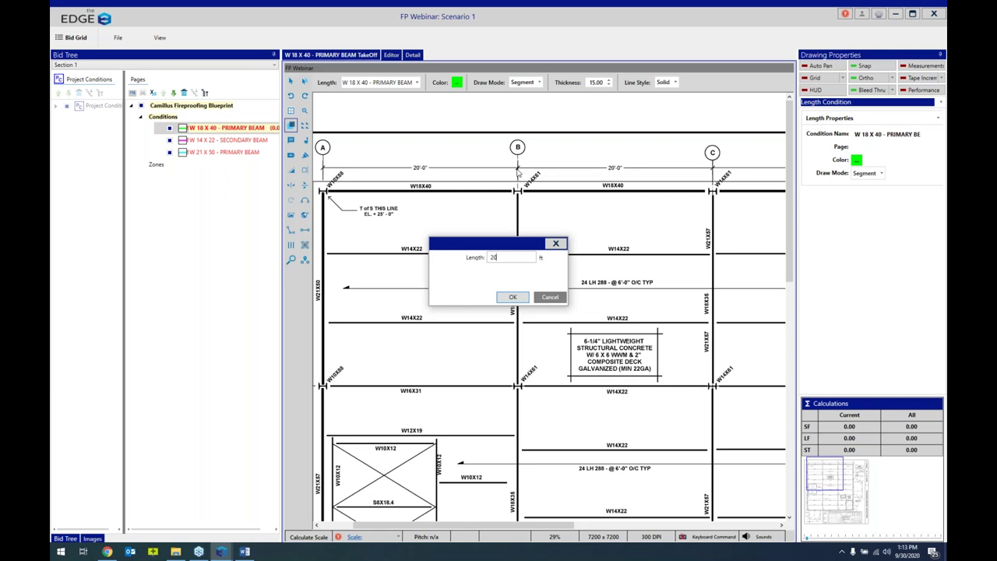
left_click(512, 298)
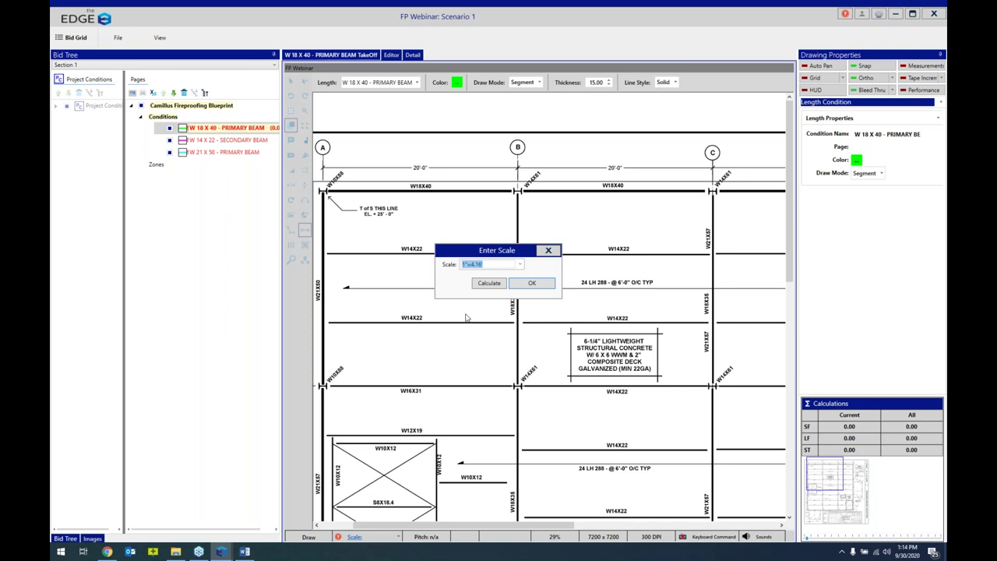
left_click(520, 266)
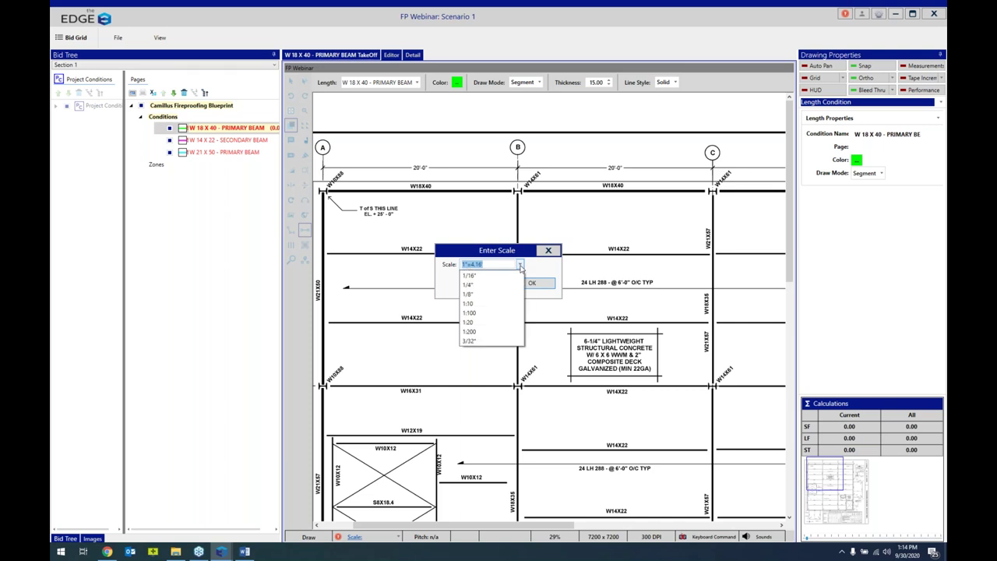
left_click(554, 269)
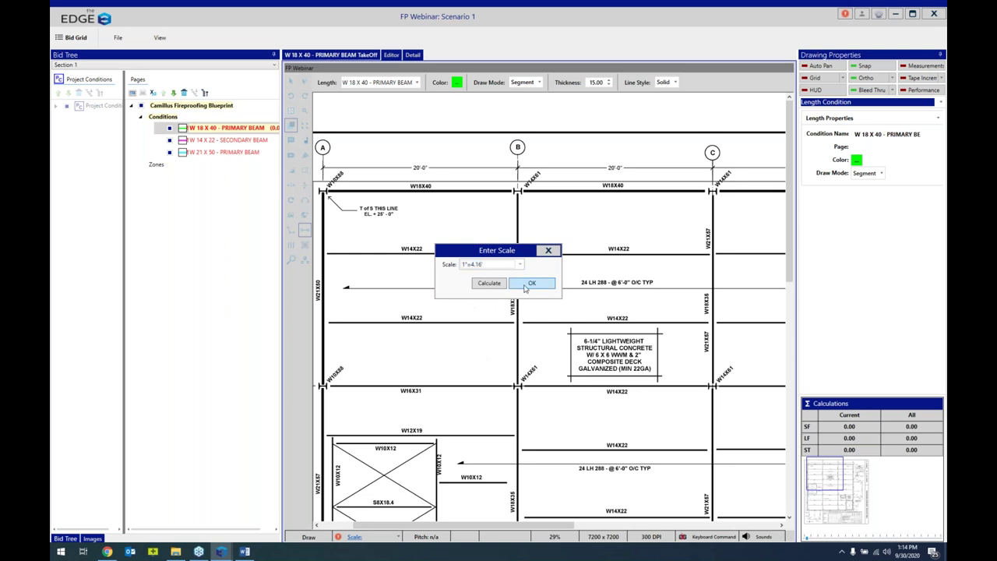
left_click(526, 285)
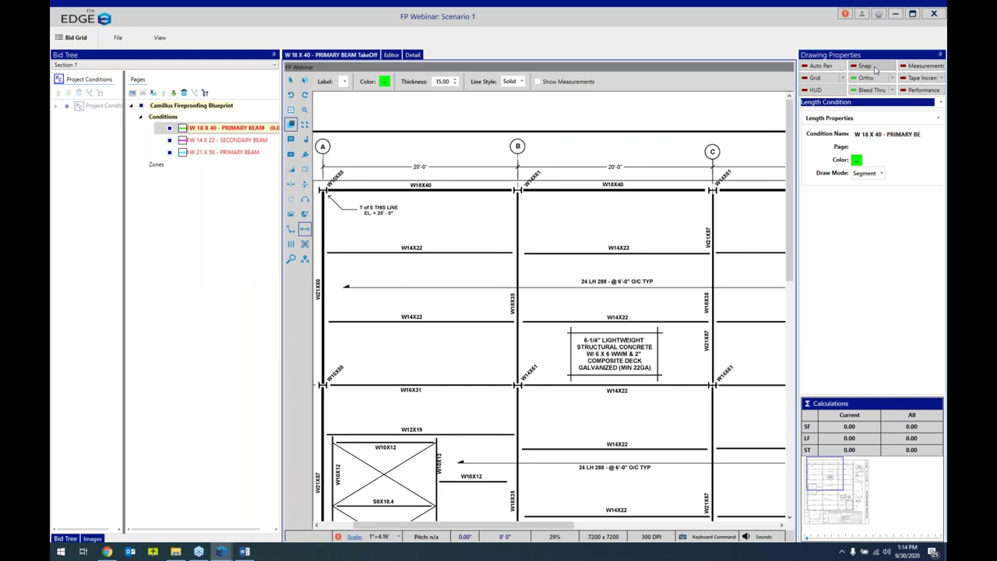
- Turn on Snap and draw a W 18 X 40 primary beam segment about 40 ft long from grid A to grid C along the plan's upper edge
left_click(871, 66)
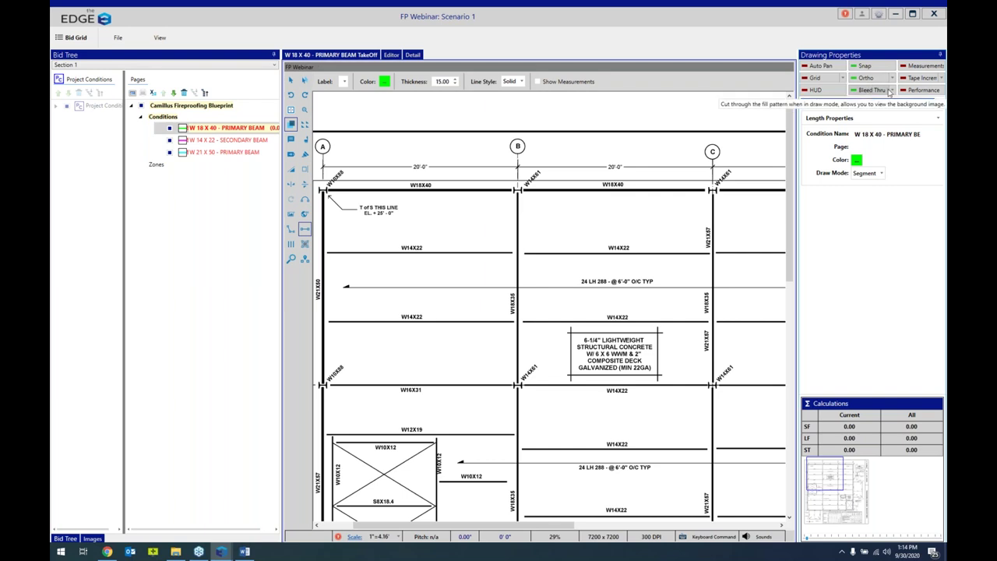
left_click(893, 92)
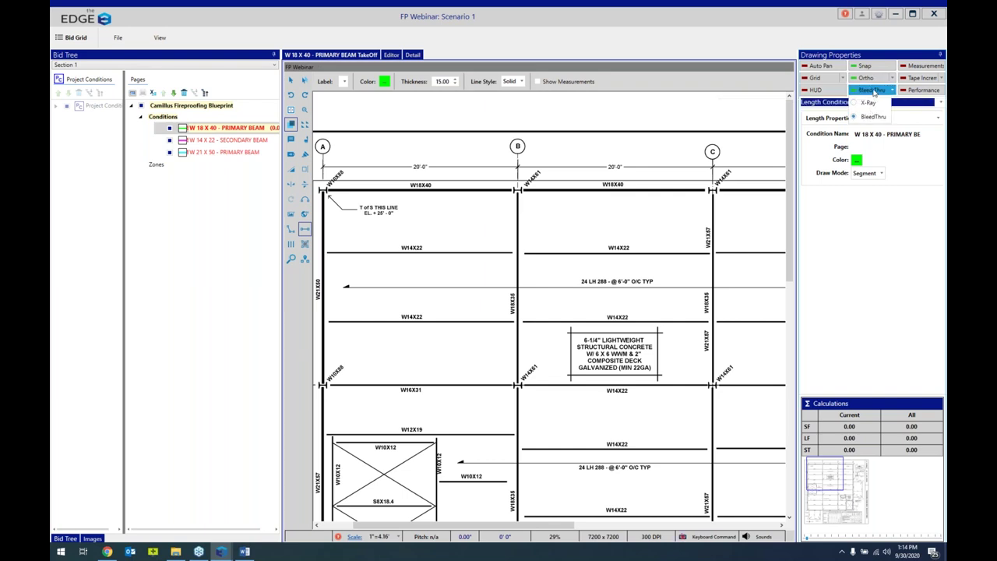
left_click(873, 91)
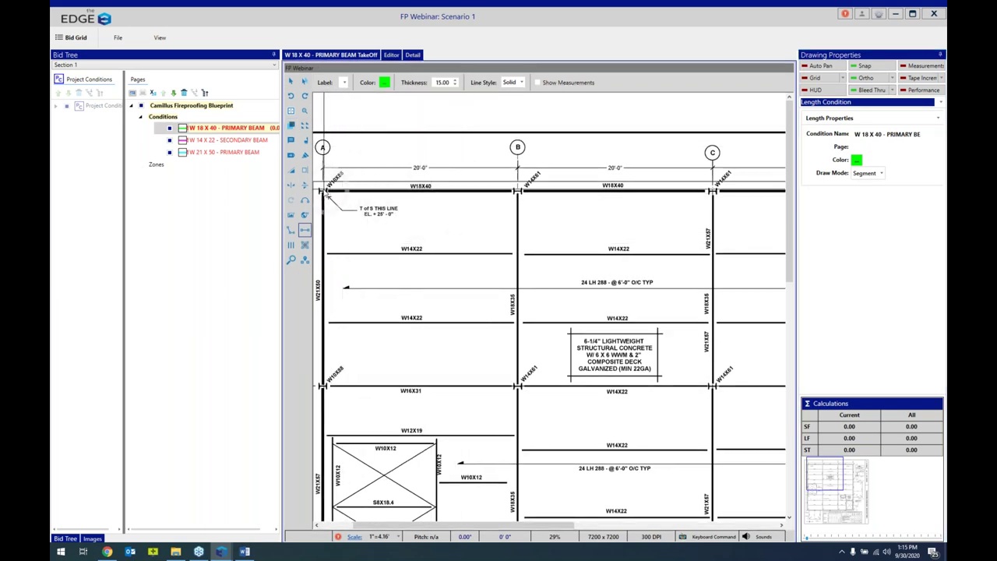
left_click(327, 193)
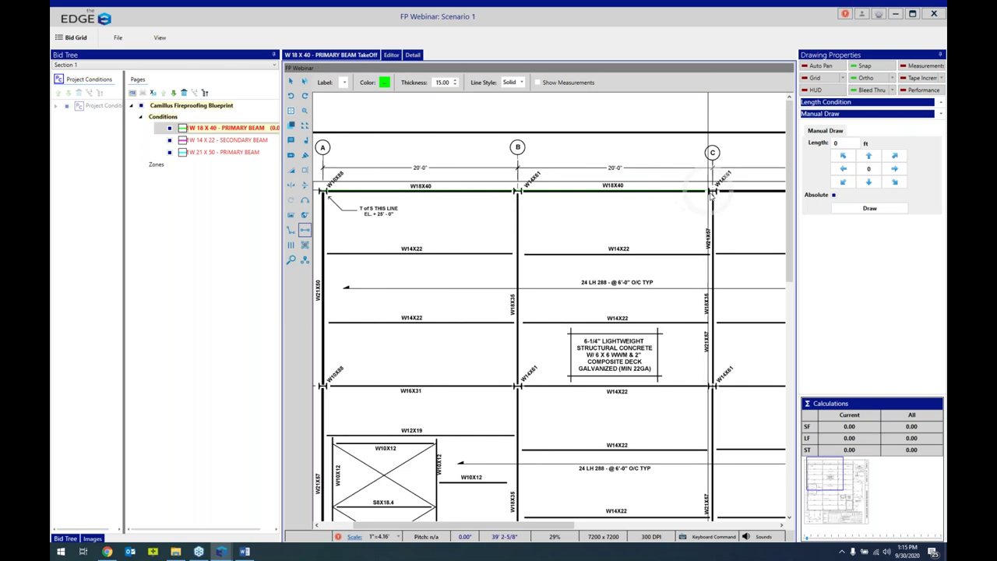
left_click(713, 194)
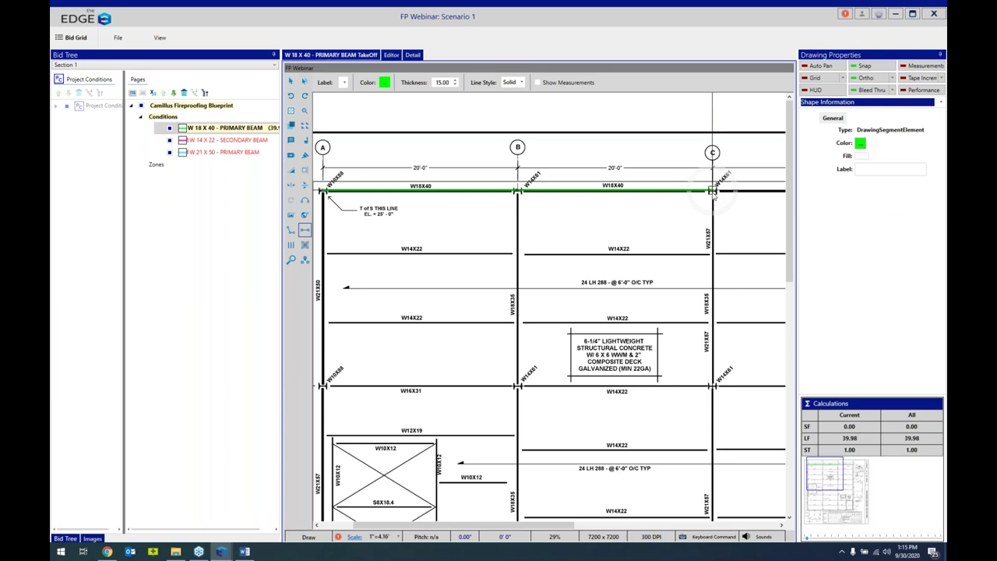
- Switch to the W 14 X 22 secondary beam condition and draw a segment about 40 ft long from grid A to grid C on the uppermost W14X22 line
key("n")
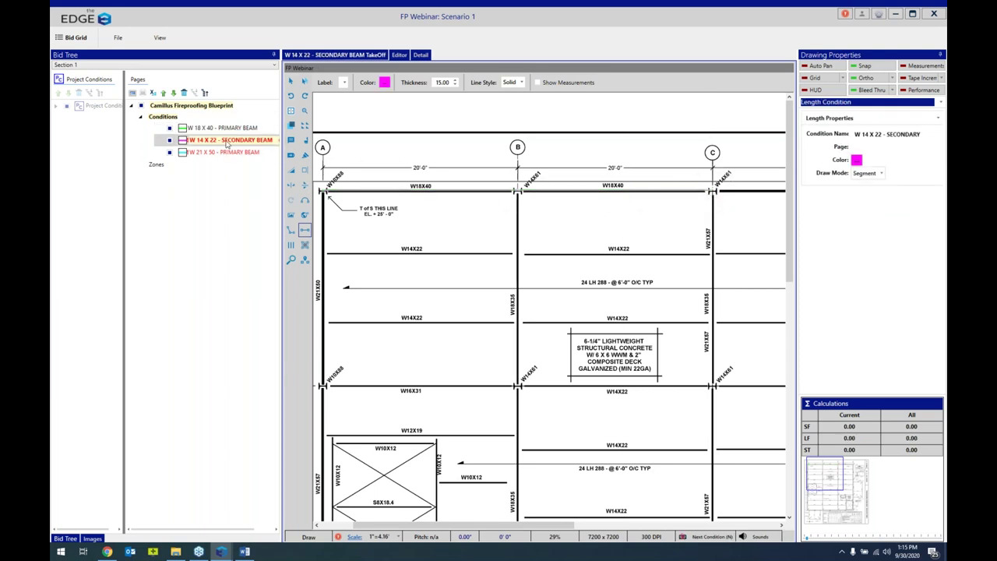
left_click(325, 254)
left_click(726, 254)
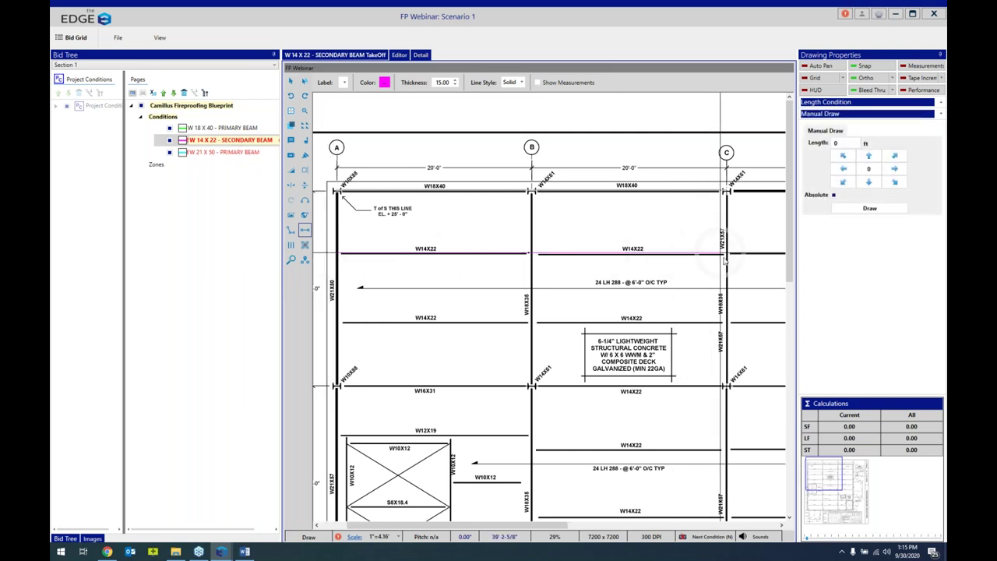
left_click(726, 258)
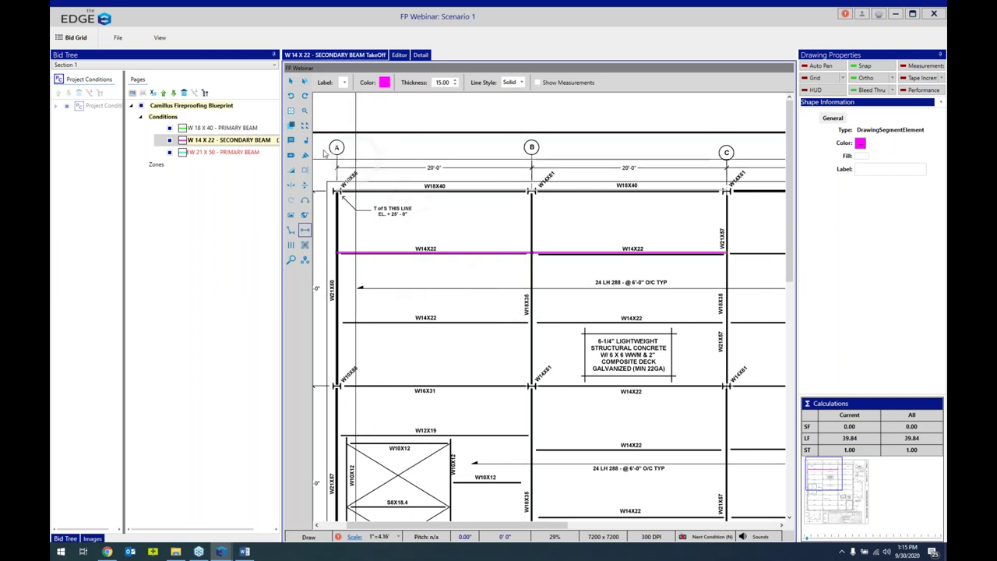
- Place a copy of the 40 ft W 14 X 22 segment on the second W14X22 line, starting at grid A
left_click(304, 127)
left_click(340, 325)
left_click(340, 324)
- Try stamping further copies of the W 14 X 22 segment onto the line below and at free spots on the plan
left_click(341, 387)
left_click(352, 417)
left_click(378, 362)
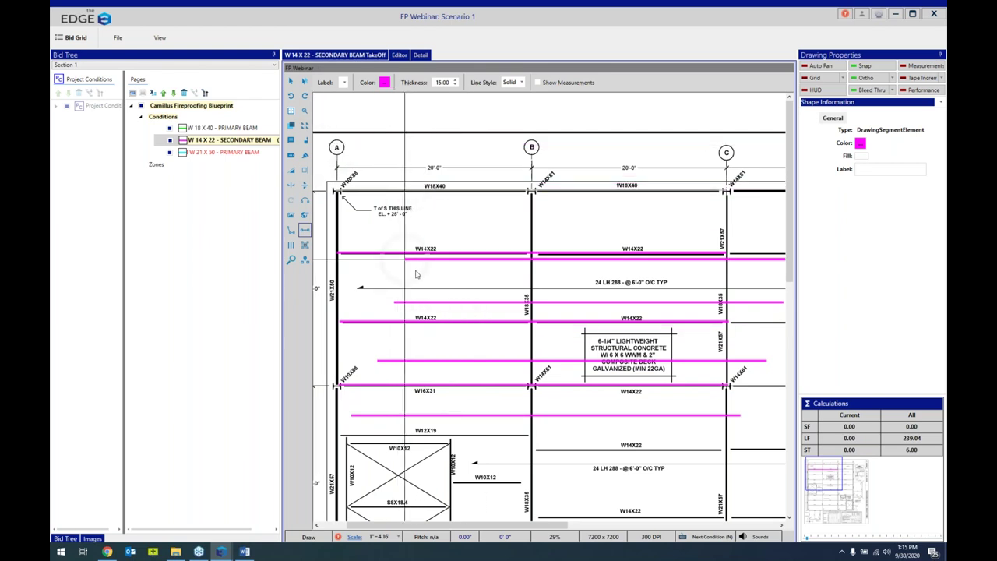
key("Escape")
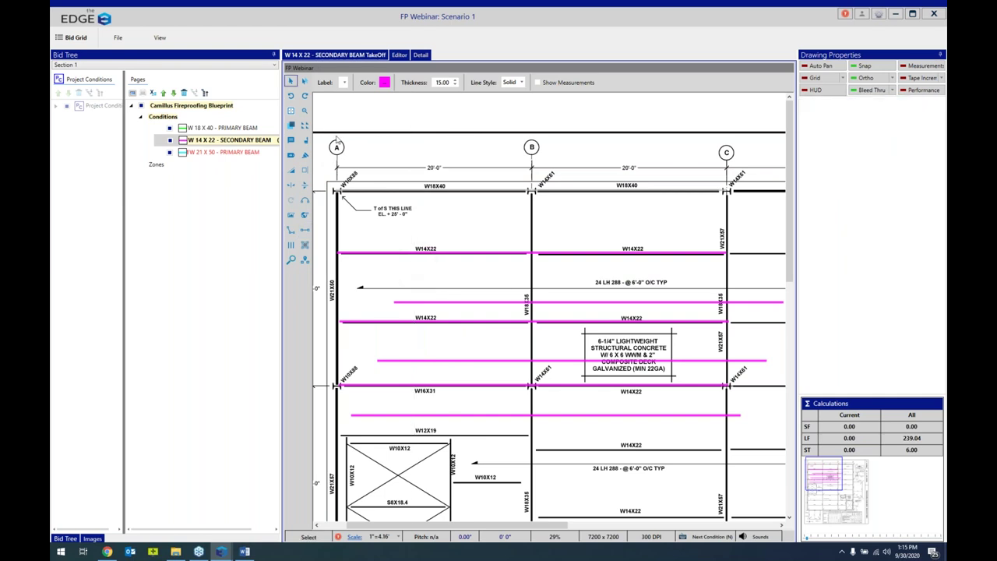
- Undo the stamped segment copies and redo the one on the second W14X22 line
left_click(291, 98)
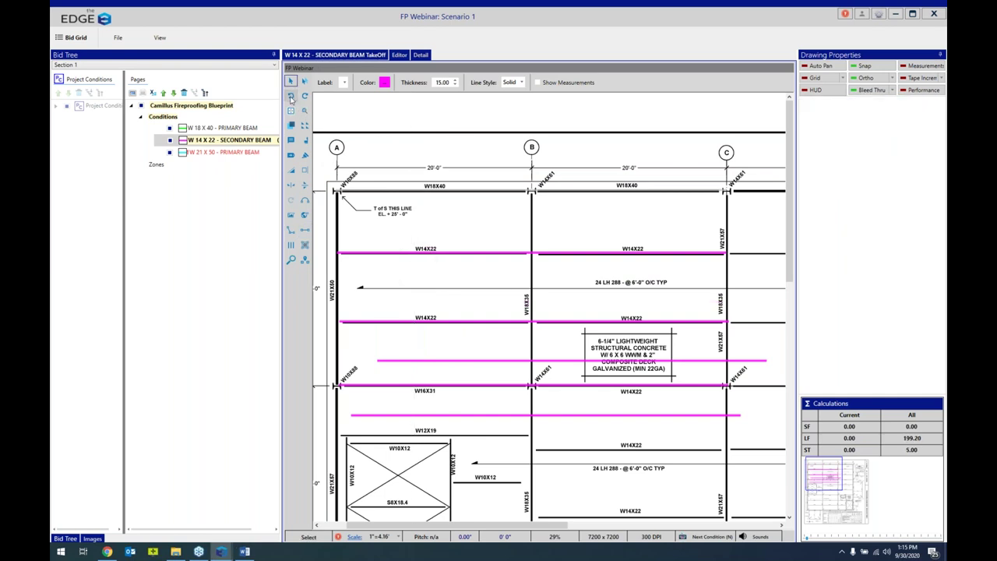
left_click(291, 98)
left_click(291, 98)
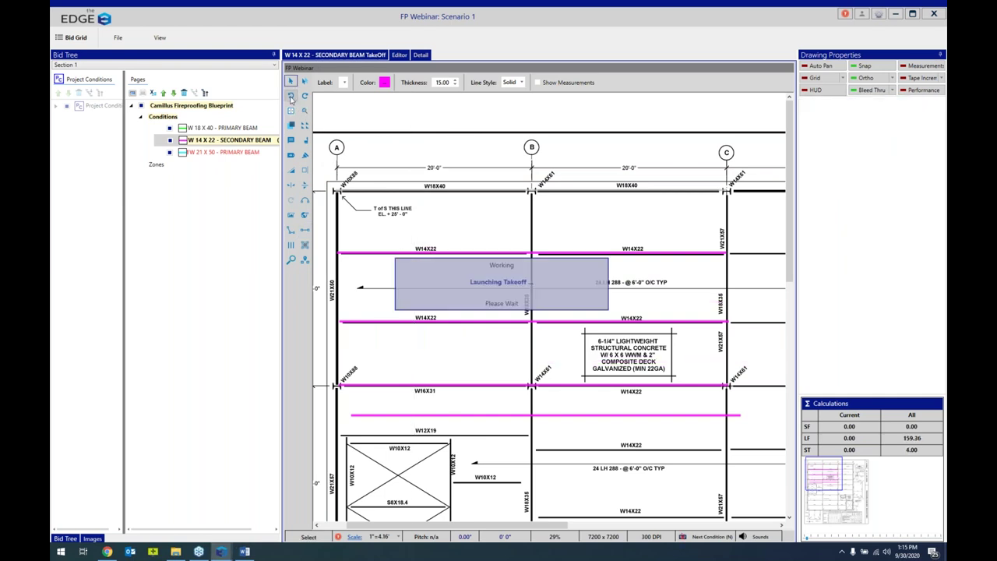
left_click(292, 98)
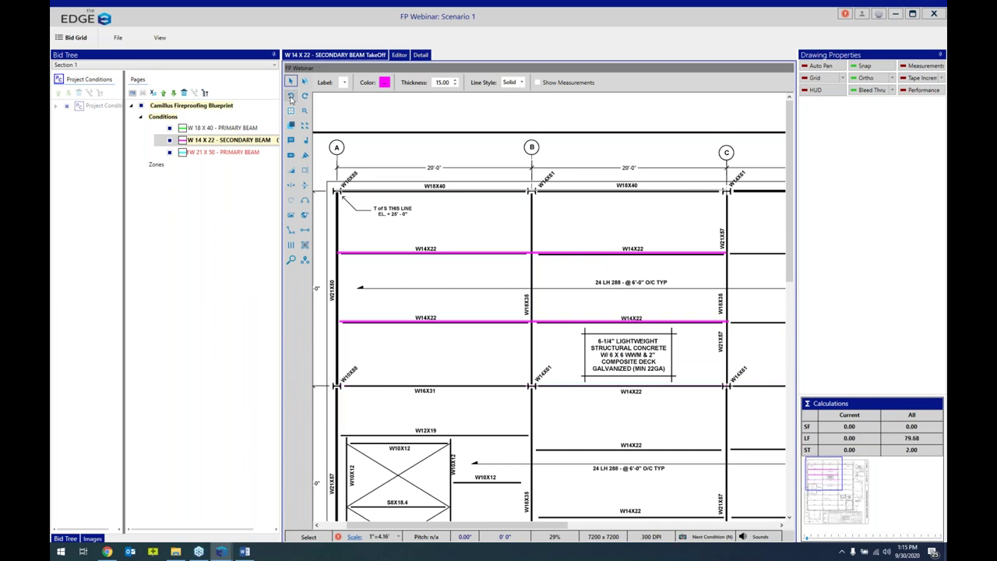
left_click(292, 98)
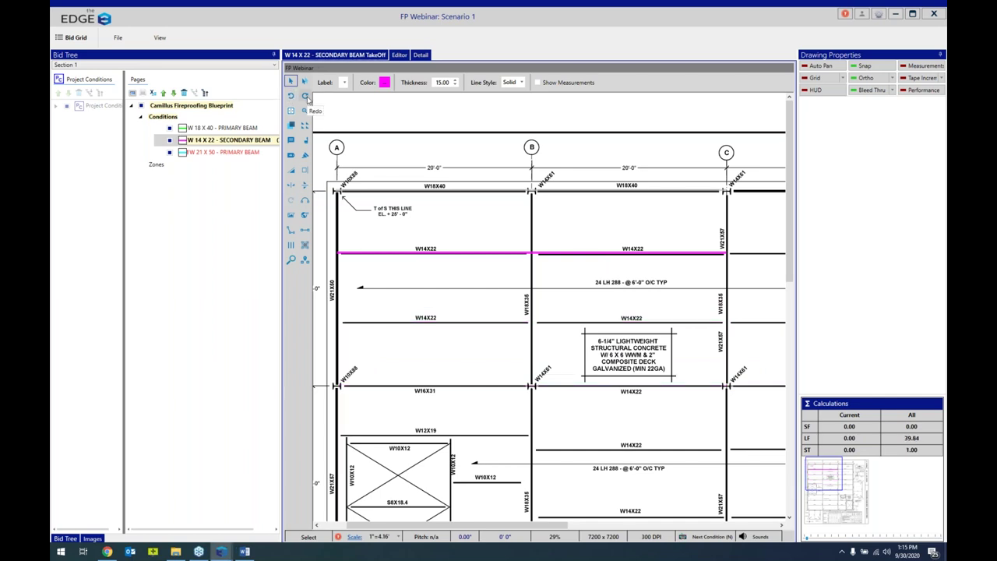
left_click(307, 99)
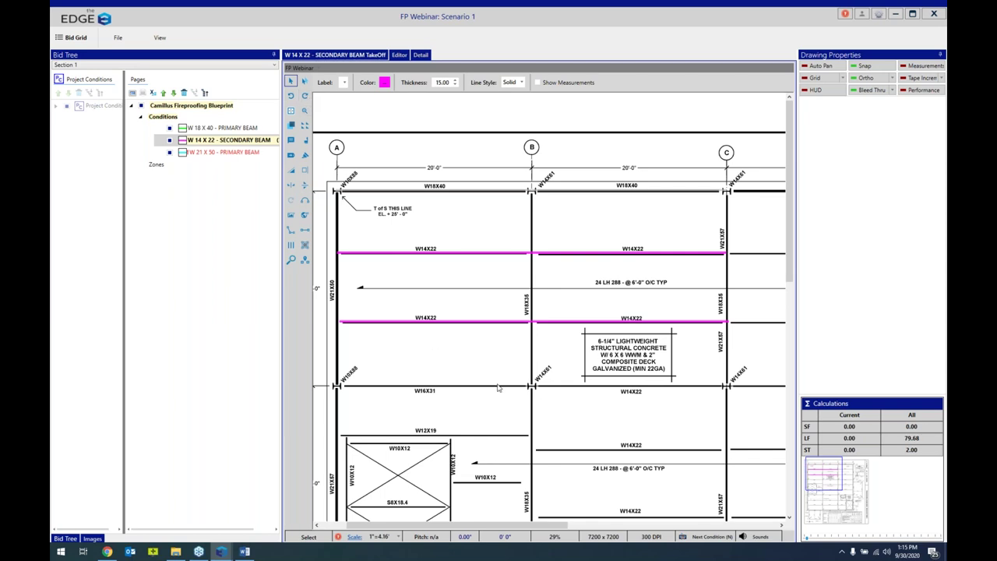
- Draw two W 14 X 22 secondary beam segments, each about 20 ft long, between grids B and C on the third and fourth W14X22 lines
double_click(222, 139)
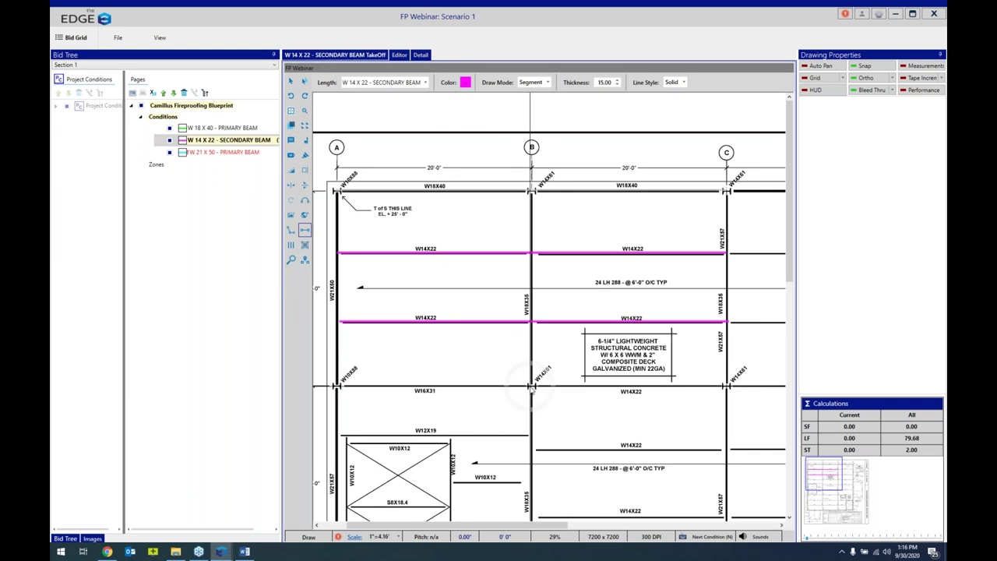
left_click(531, 386)
left_click(727, 385)
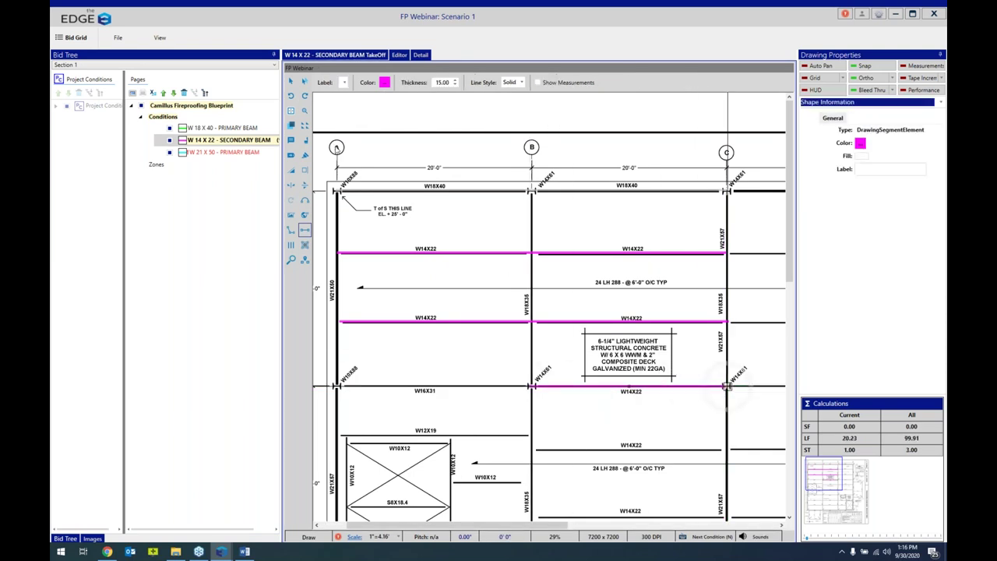
left_click(703, 423)
left_click(531, 449)
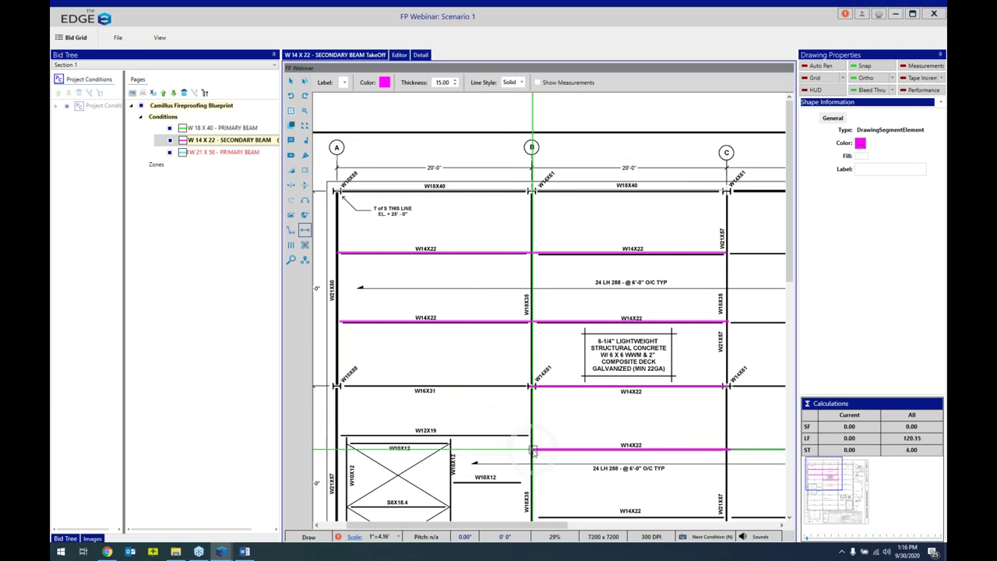
- Switch to the W 21 X 50 primary beam condition and draw a 20 ft segment down grid A between the two upper columns
left_click(219, 154)
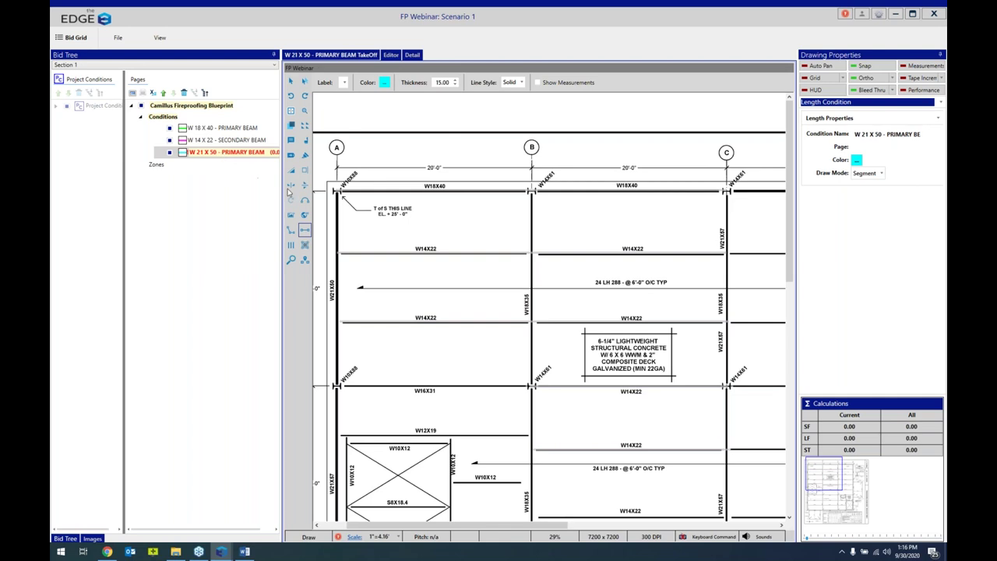
left_click(337, 191)
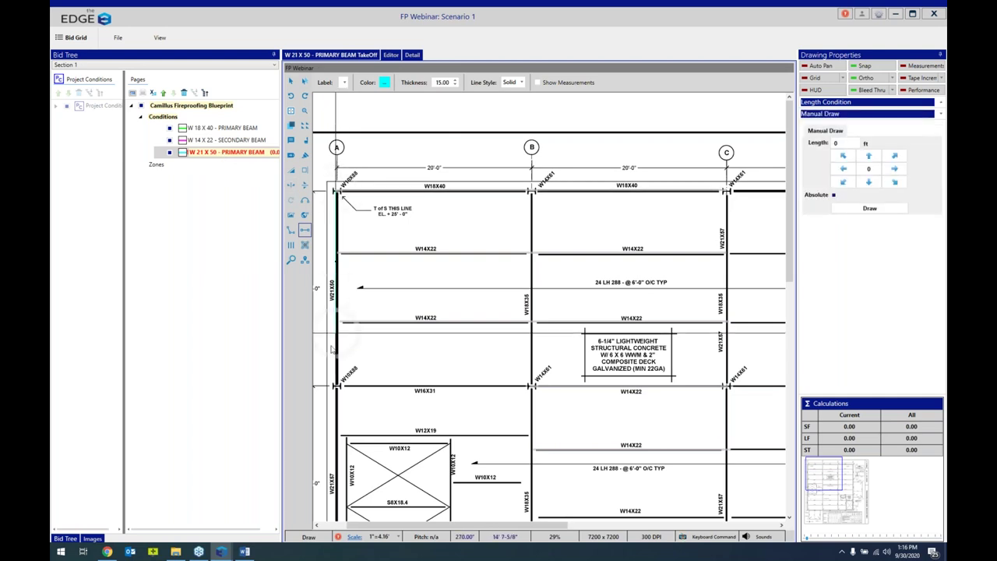
left_click(337, 385)
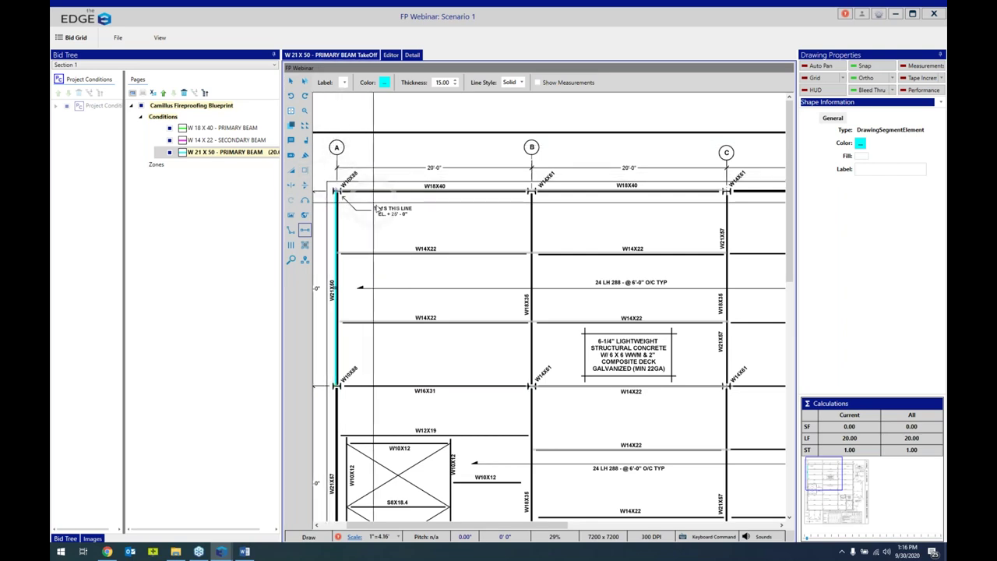
- Start adding conditions to the Camillus Fireproofing Blueprint page and add surface W1835P by its code
left_click(168, 117)
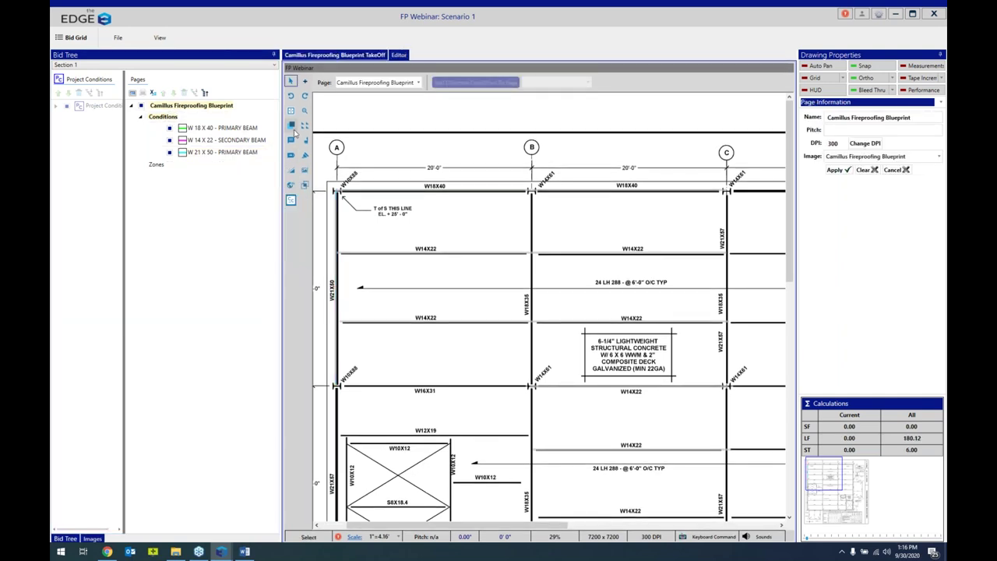
left_click(306, 82)
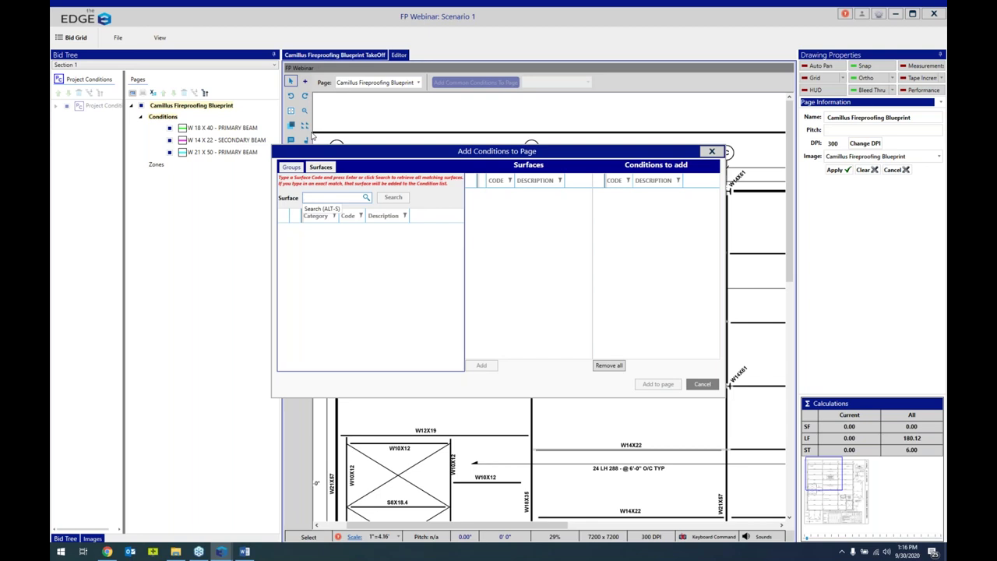
type("w1835p")
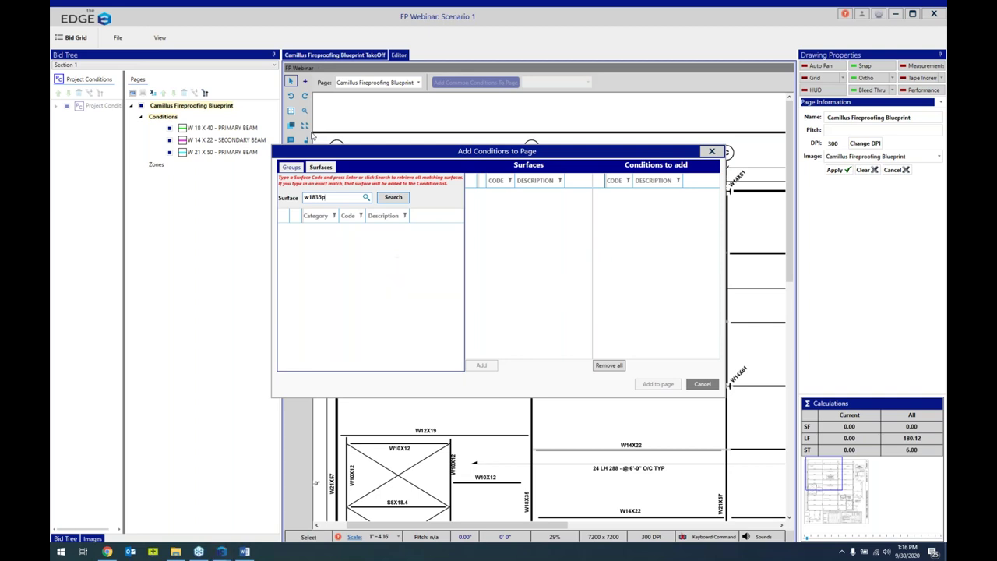
key("Return")
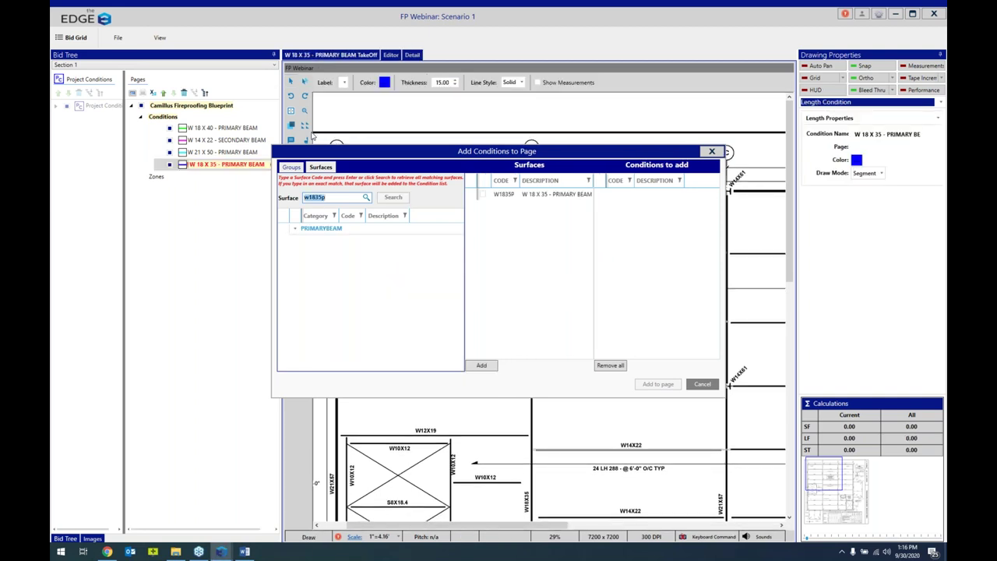
- Search the surfaces for "d", pick DT1 STEEL DECK TYPE 1 (1.46 EXP FACTOR) from the DECK category and add it to the page
type("dyyyyyyyyyyyyy")
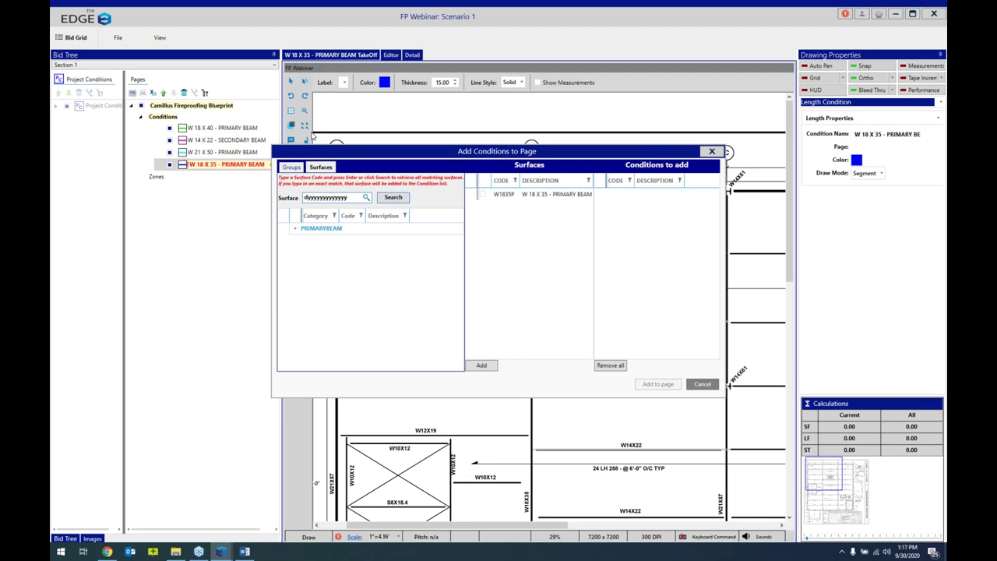
key("Return")
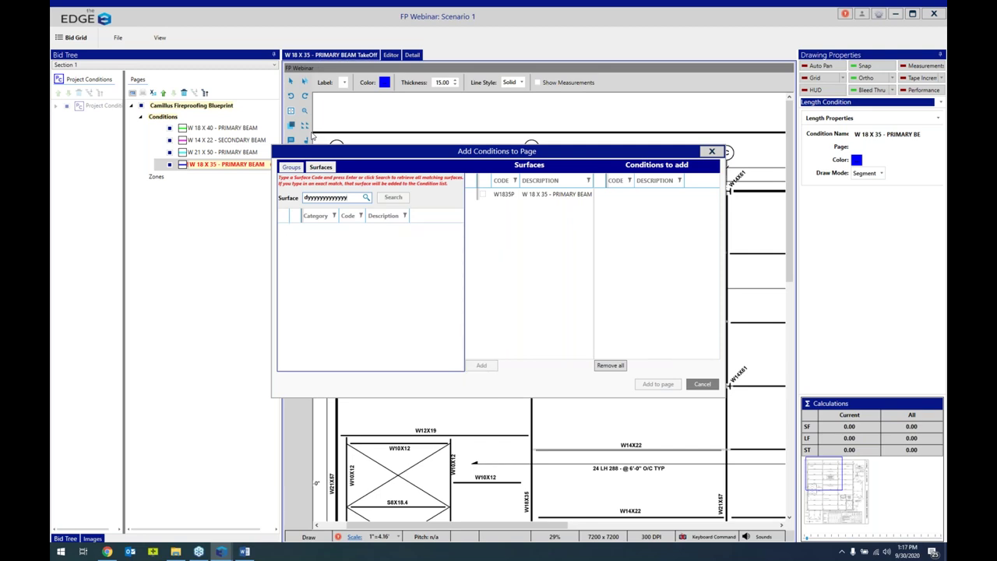
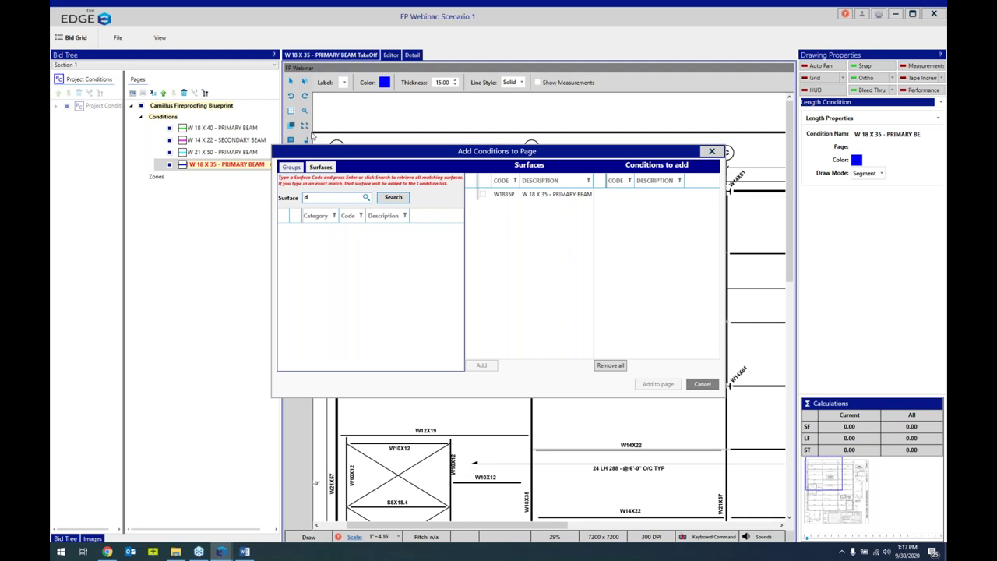
left_click(395, 197)
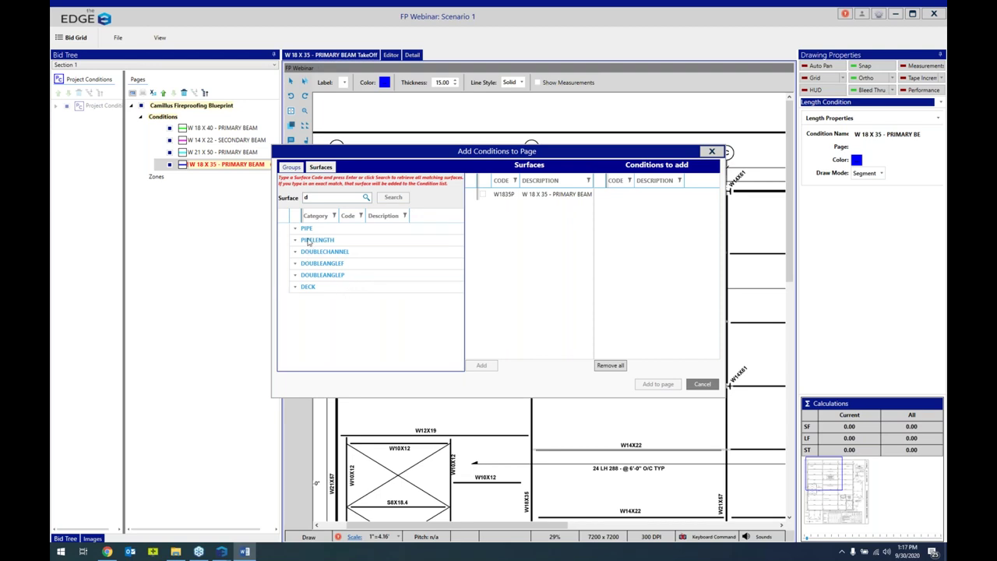
left_click(295, 287)
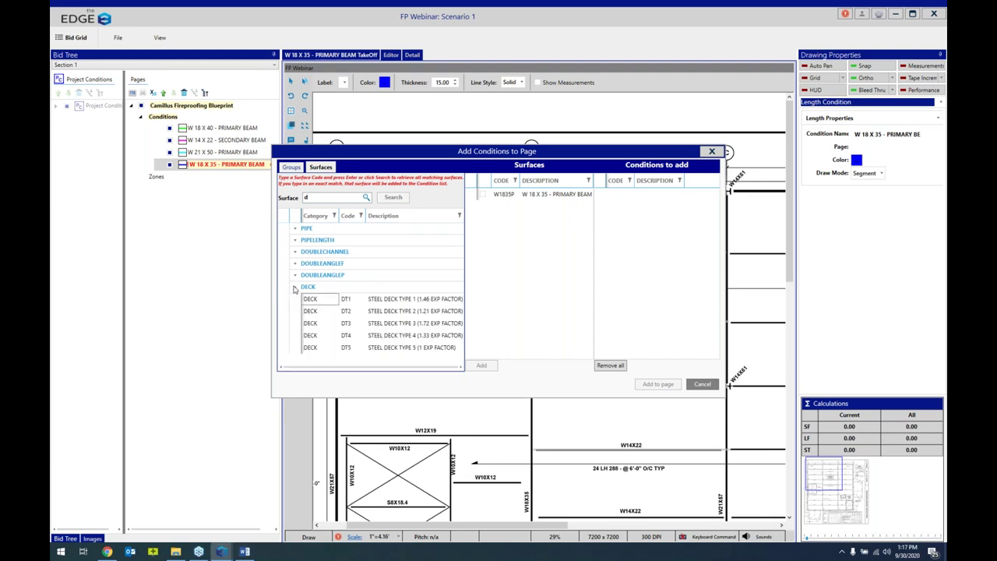
left_click(380, 303)
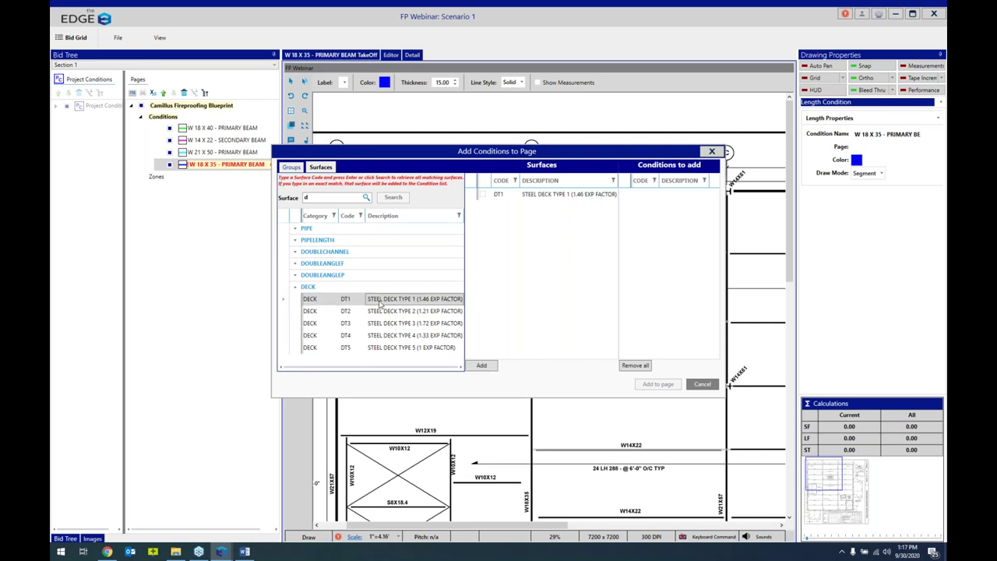
left_click(482, 367)
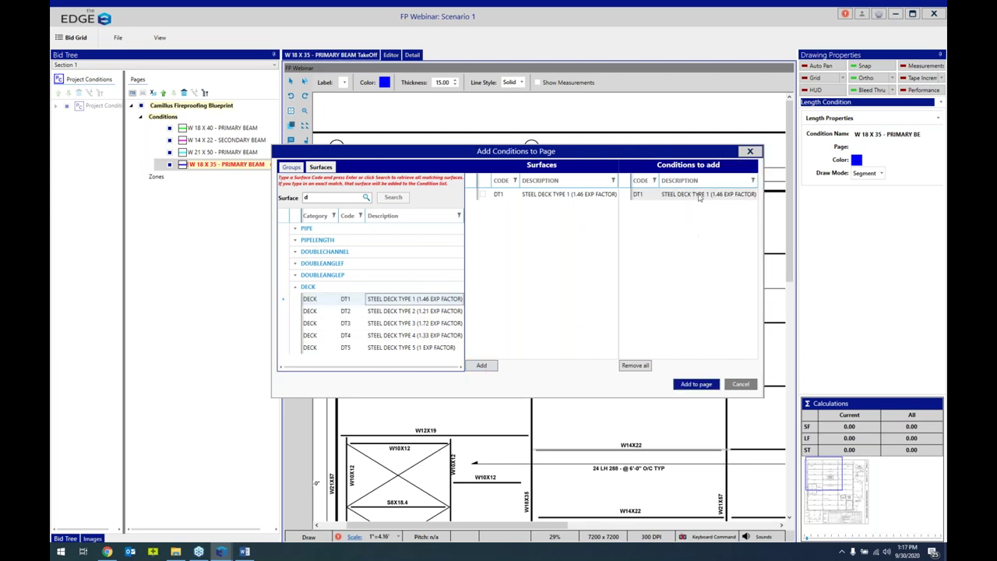
left_click(696, 387)
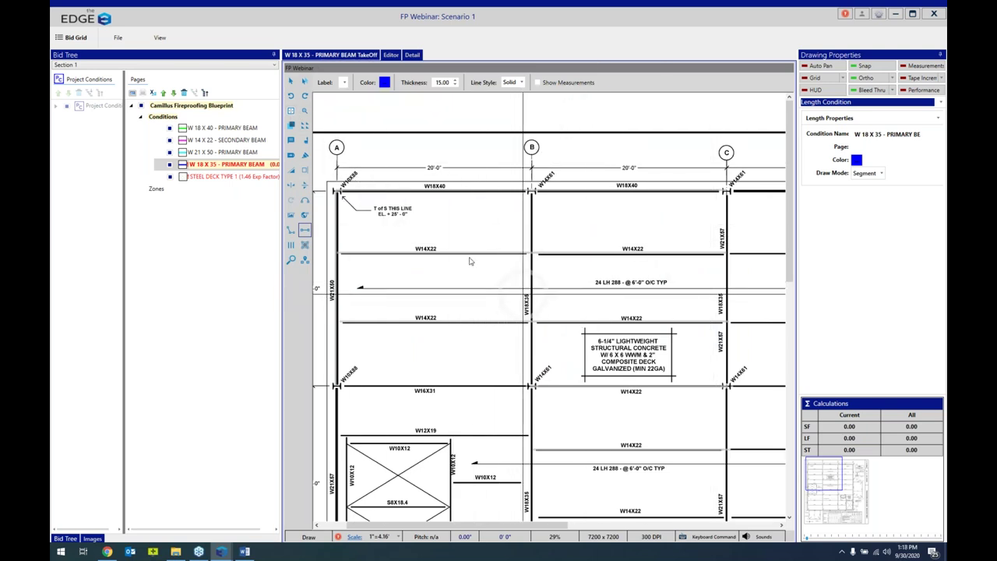
- Show all conditions' takeoff in color and draw W 18 X 35 primary beam segments about 20 ft long down grids B and C
left_click(292, 126)
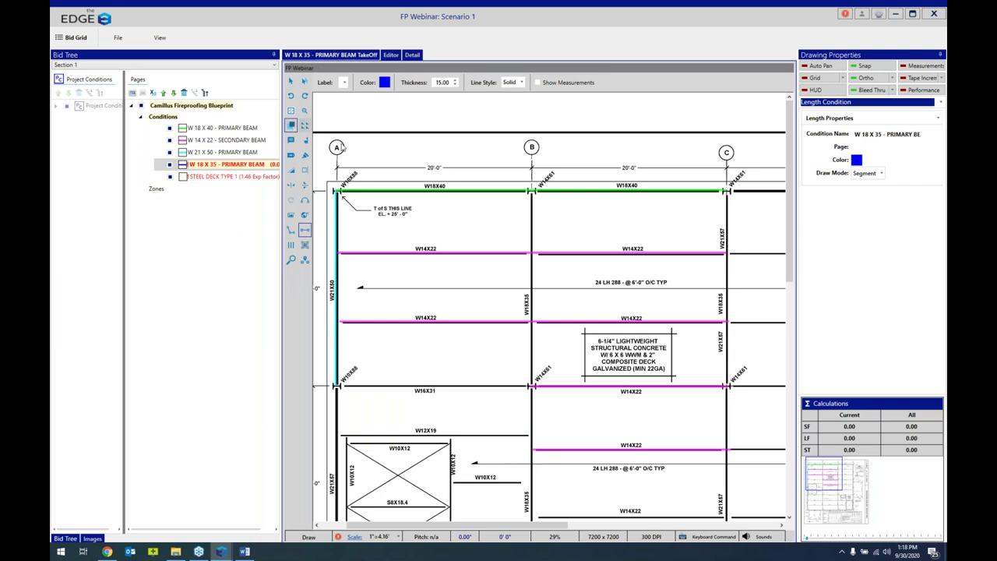
left_click(531, 190)
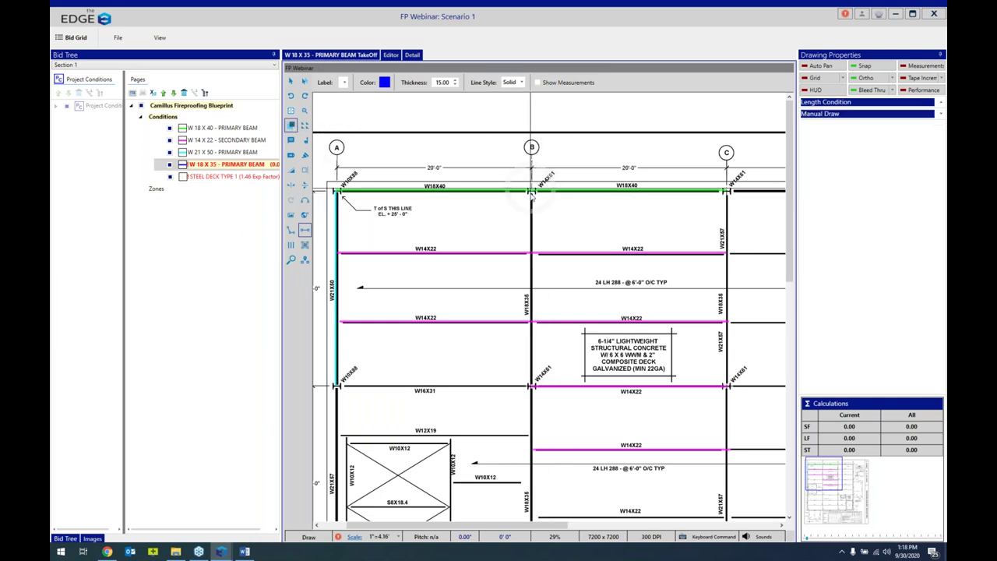
double_click(534, 388)
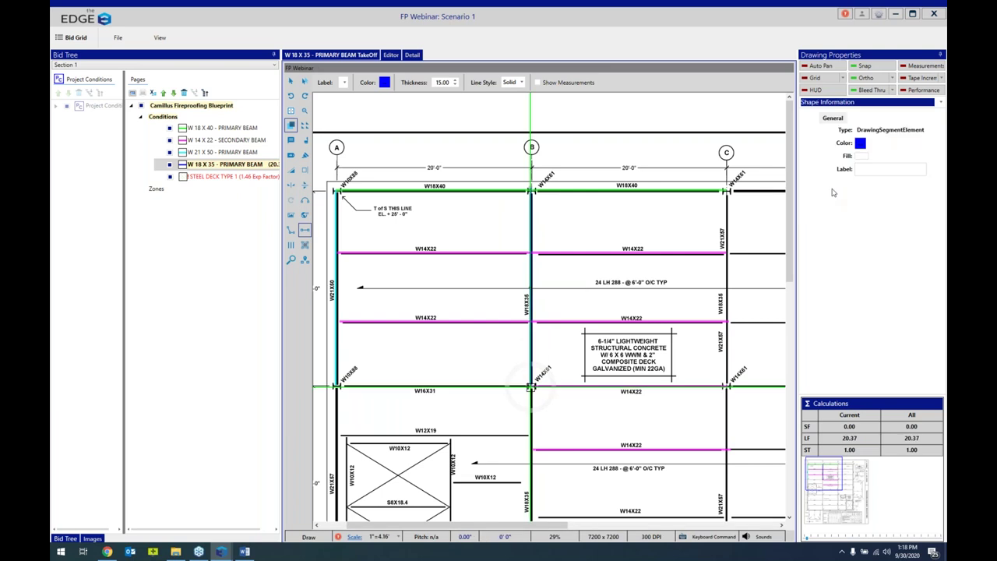
left_click(727, 192)
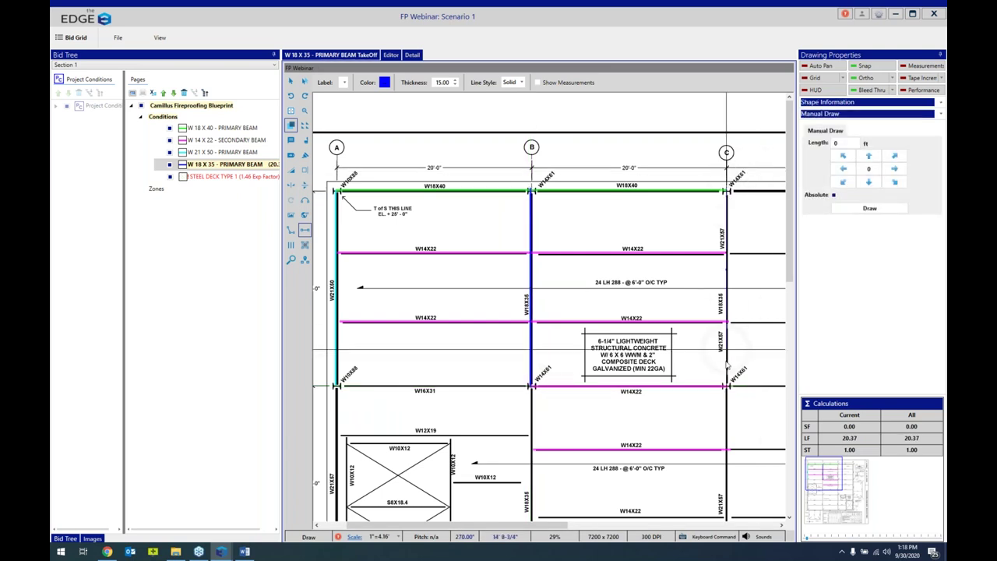
double_click(728, 387)
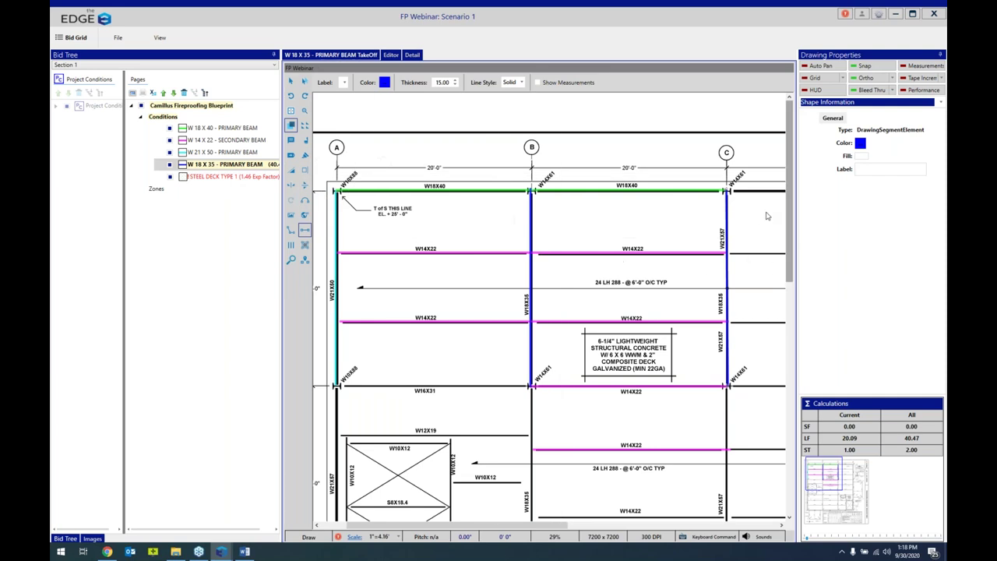
left_click(548, 232)
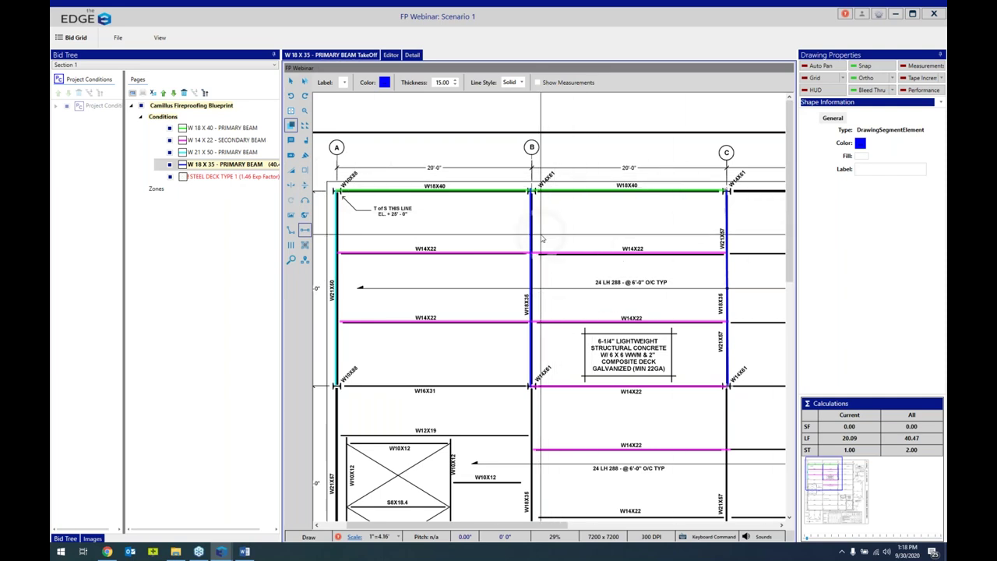
- Style the W 18 X 35 primary beam takeoff in red with a thickness of 35 and the Dash line style
left_click(385, 83)
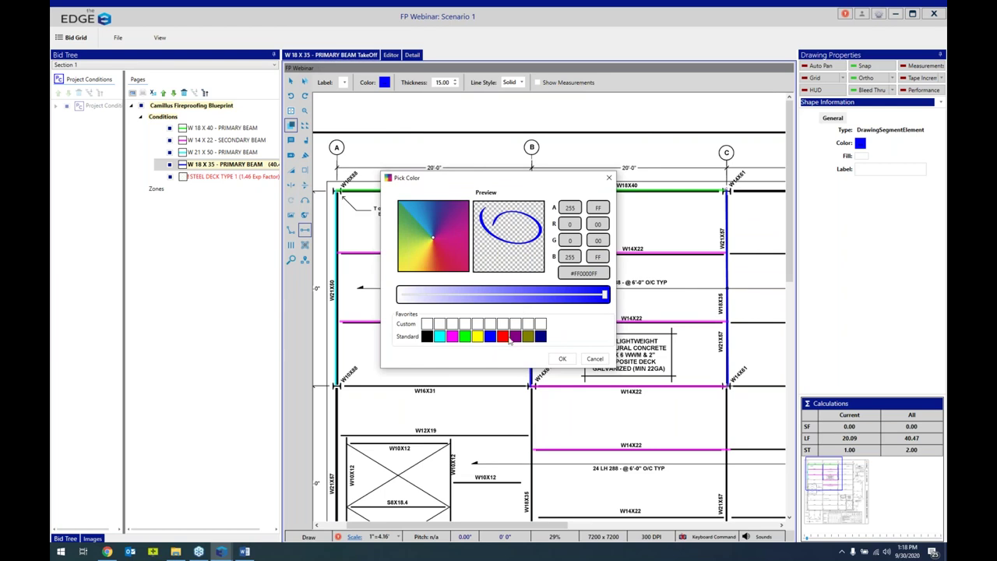
left_click(503, 336)
left_click(561, 358)
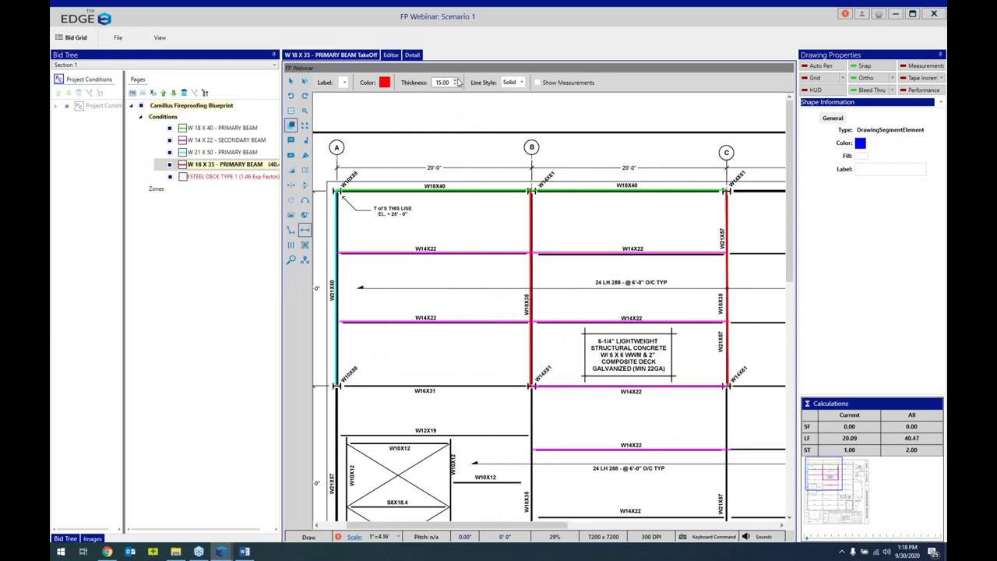
scroll(457, 82, "up", 12)
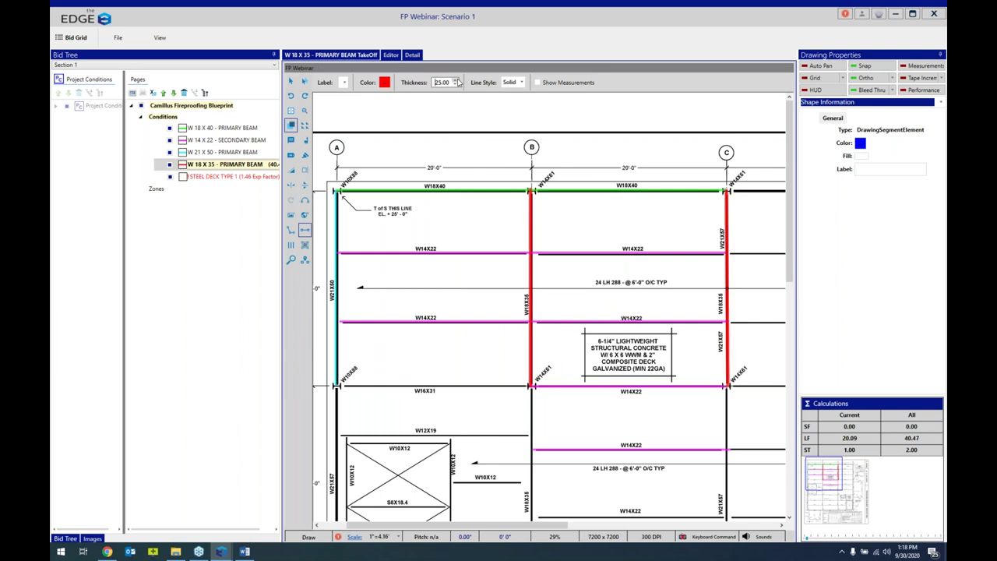
scroll(458, 82, "up", 8)
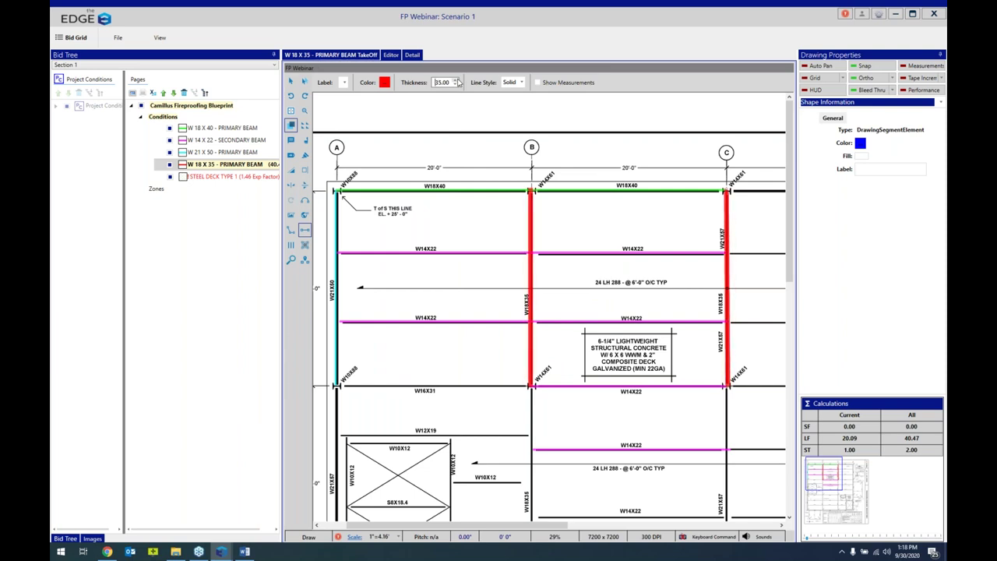
left_click(523, 86)
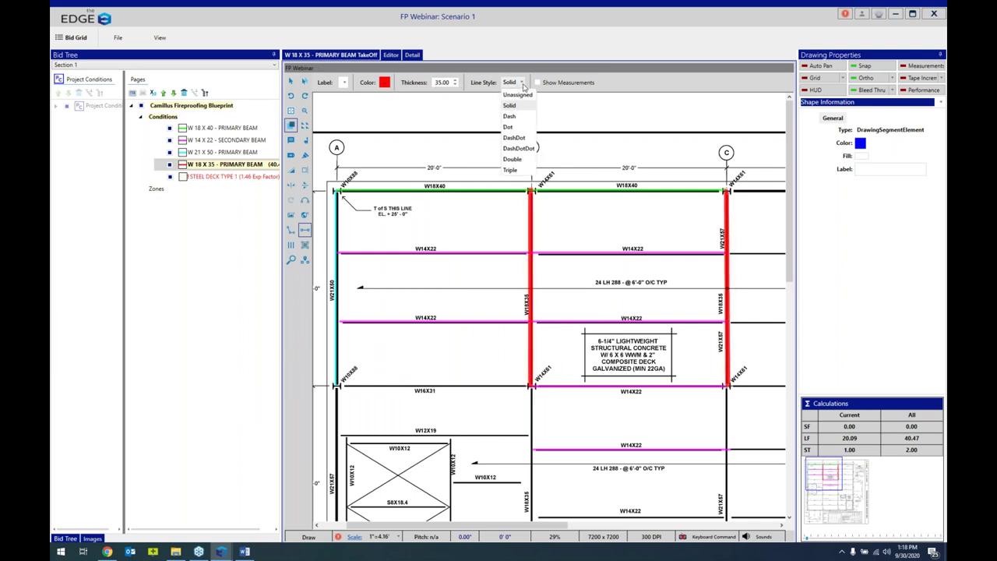
left_click(511, 122)
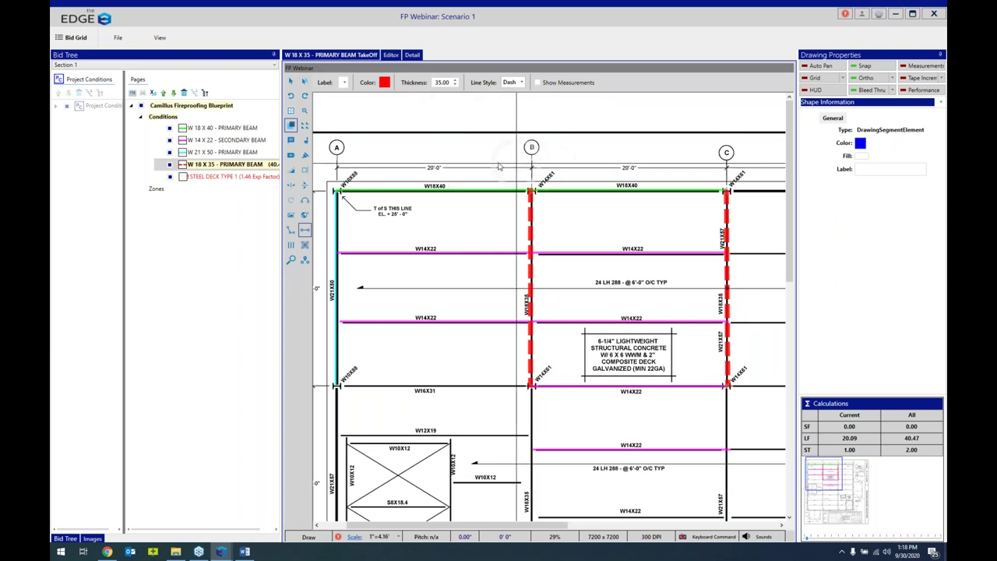
- Switch to the STEEL DECK TYPE 1 (1.46 Exp Factor) condition and give its takeoff a light green fill pattern
left_click(242, 178)
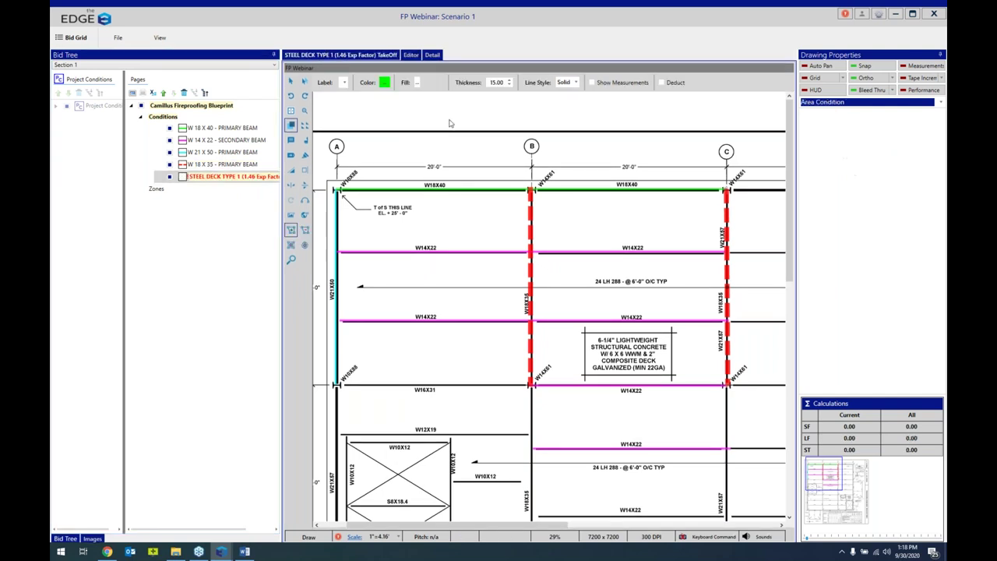
left_click(418, 83)
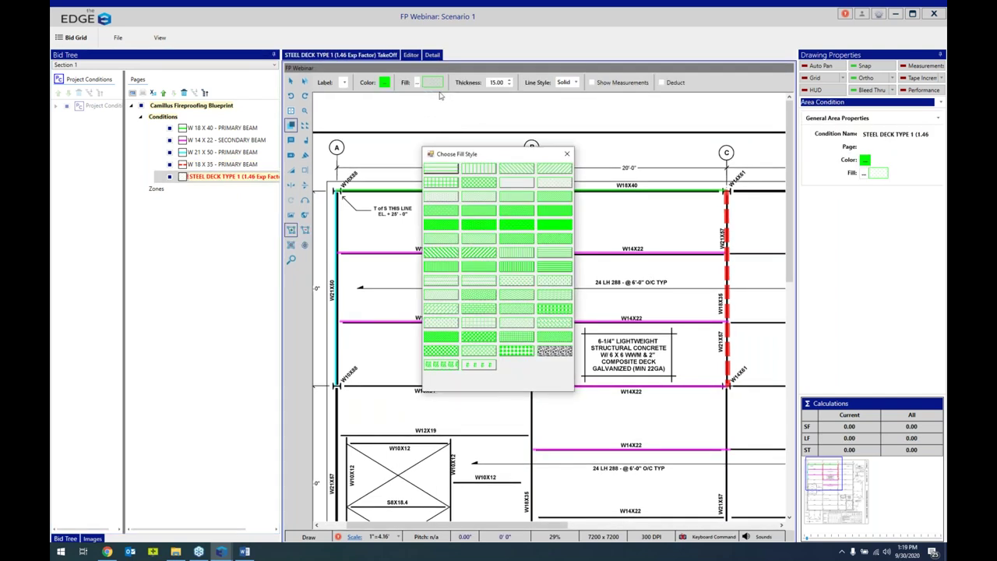
left_click(518, 198)
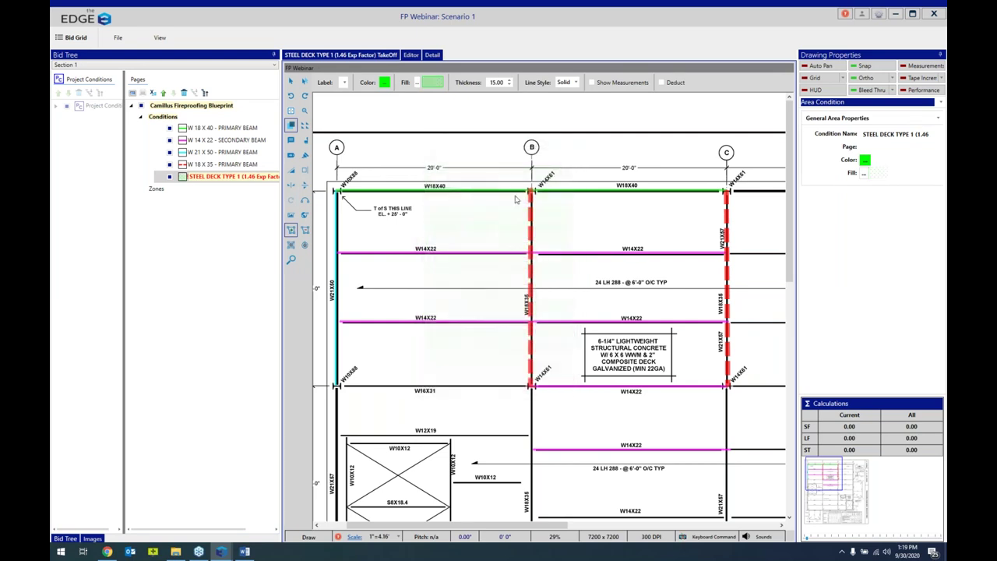
- Draw the steel deck area around the whole floor plan, from grid A to D and grid 4 to 1, about 3,584 SF
left_click(337, 191)
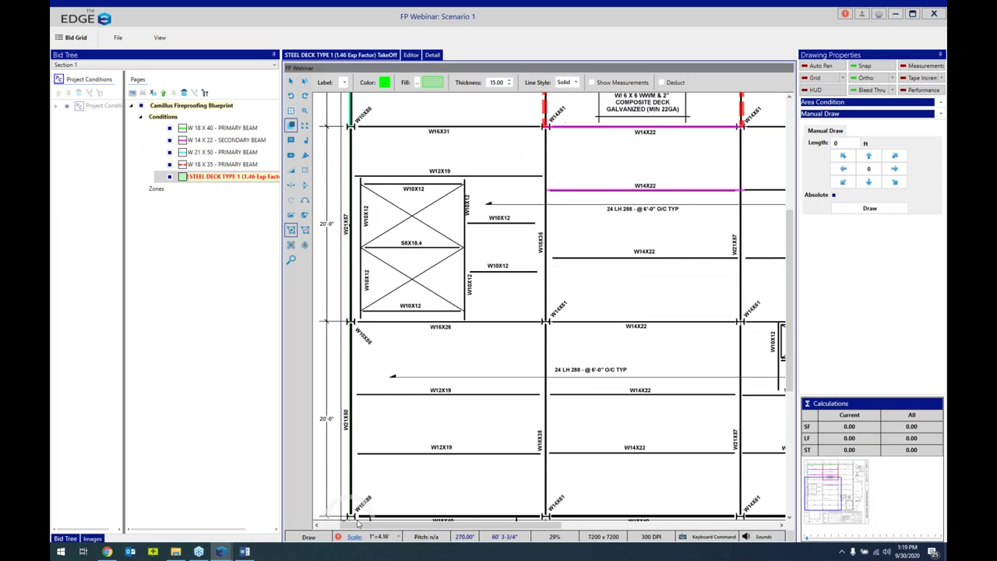
left_click(350, 481)
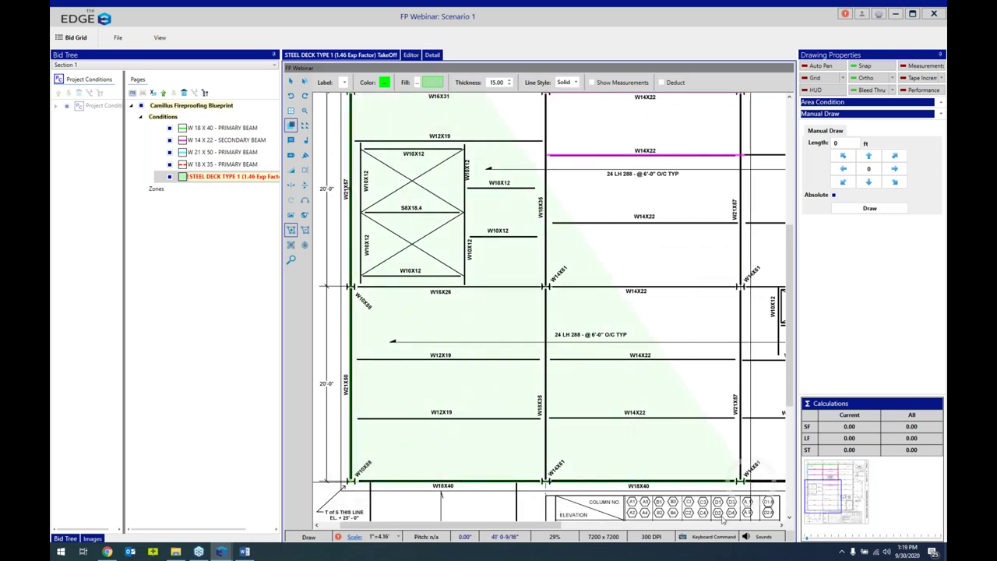
left_click_drag(540, 527, 656, 538)
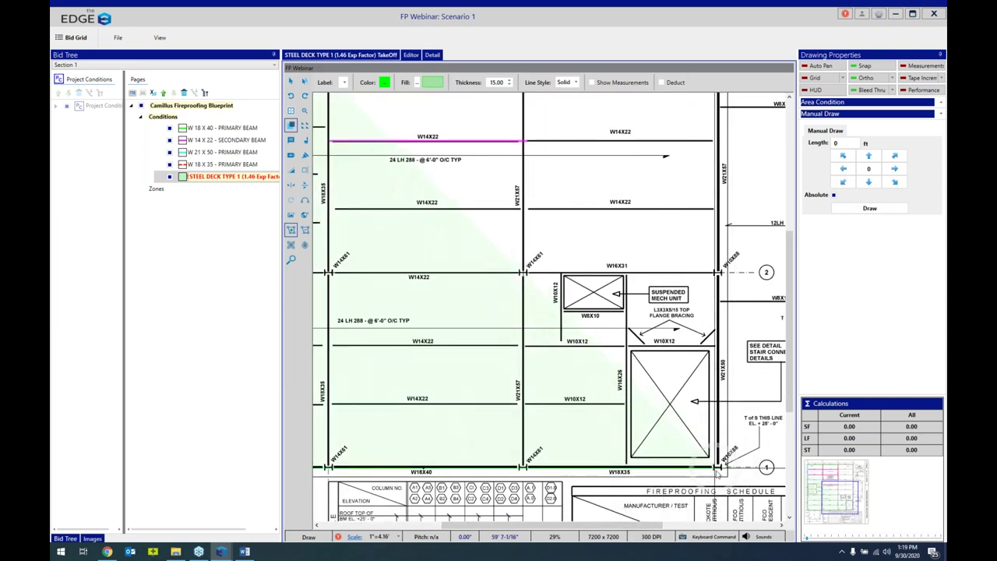
left_click(717, 470)
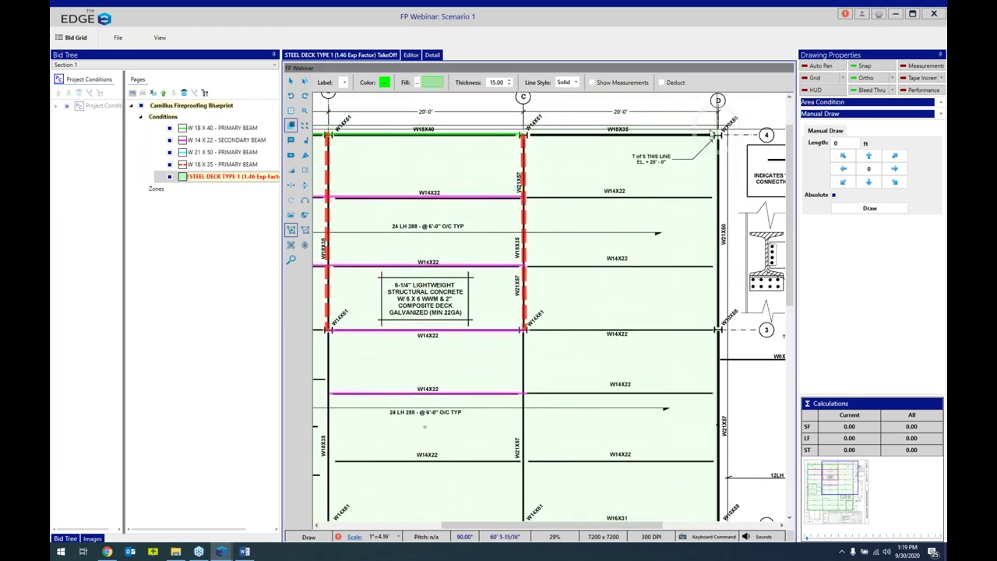
left_click(716, 136)
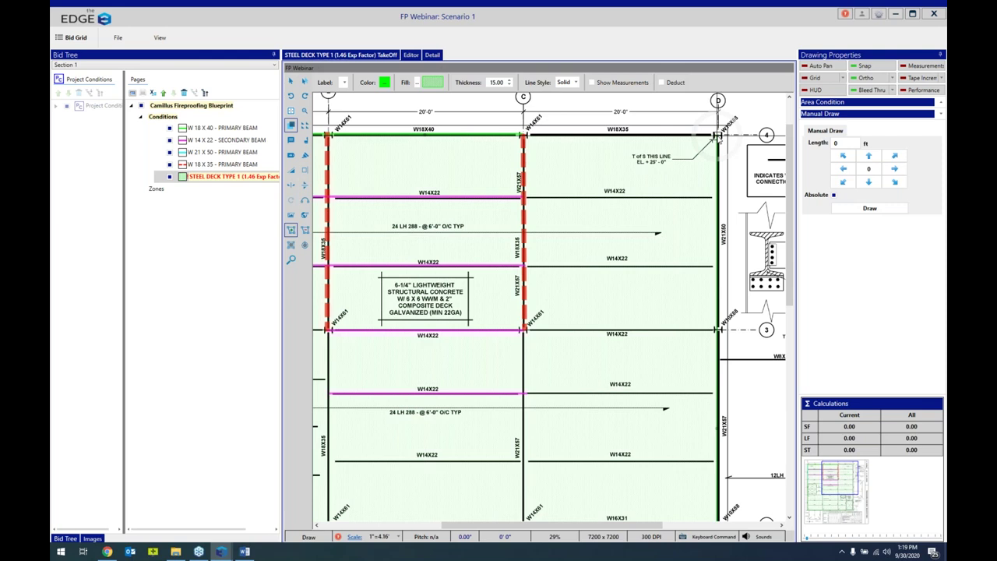
right_click(716, 137)
left_click(745, 141)
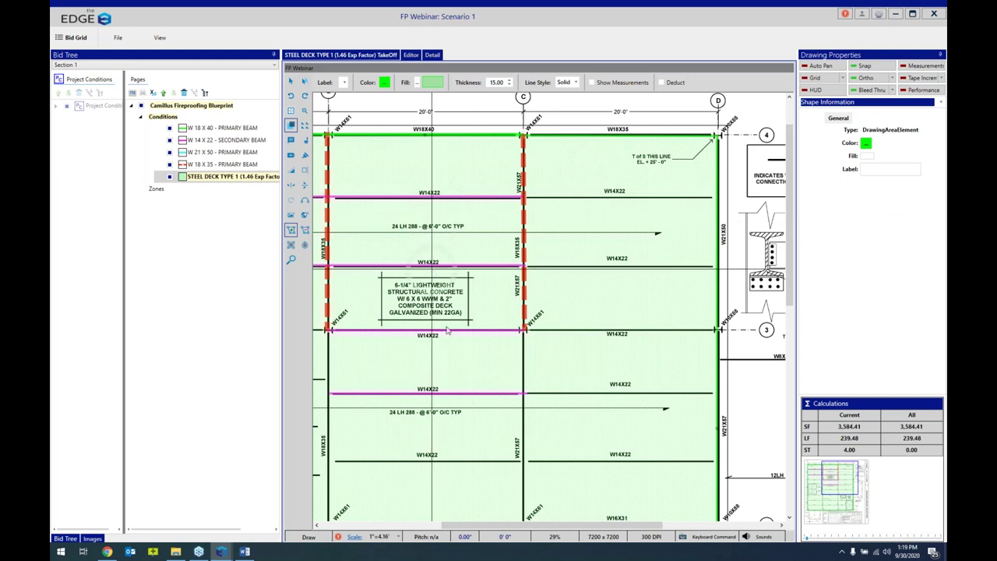
- Deduct the crossed-out W10X12-framed opening beside grid A from the steel deck area, about 136 SF
left_click_drag(481, 526, 382, 528)
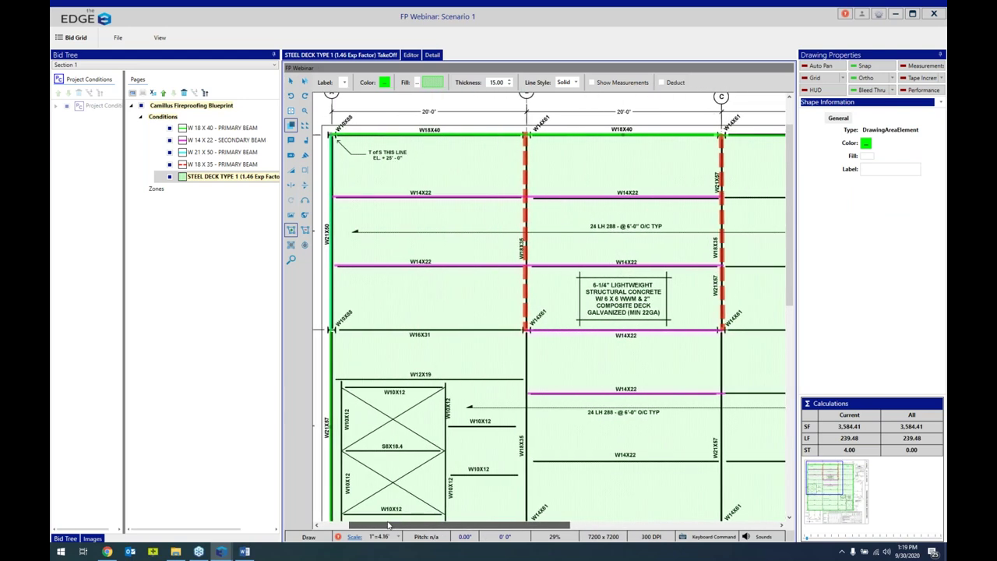
left_click(305, 231)
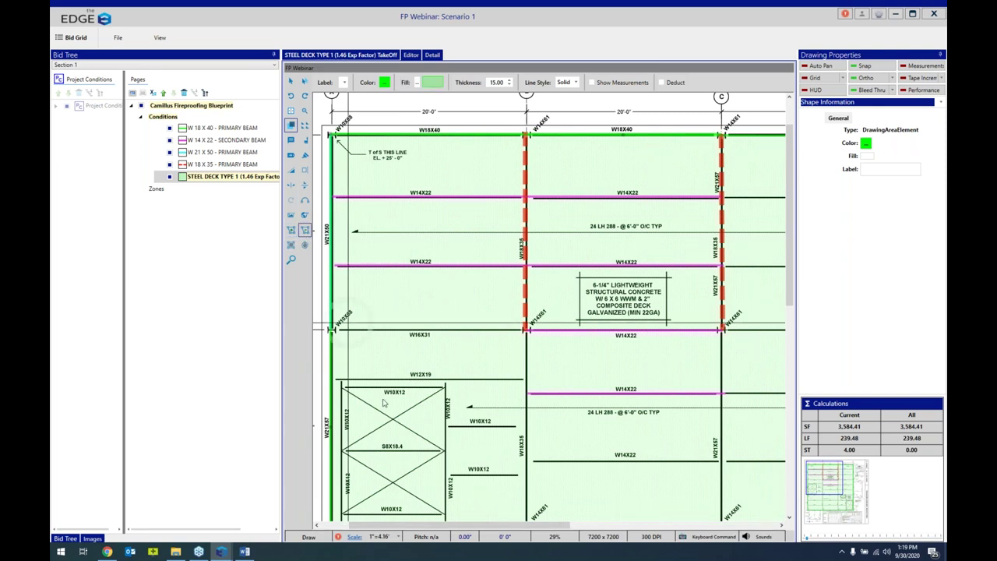
left_click(342, 392)
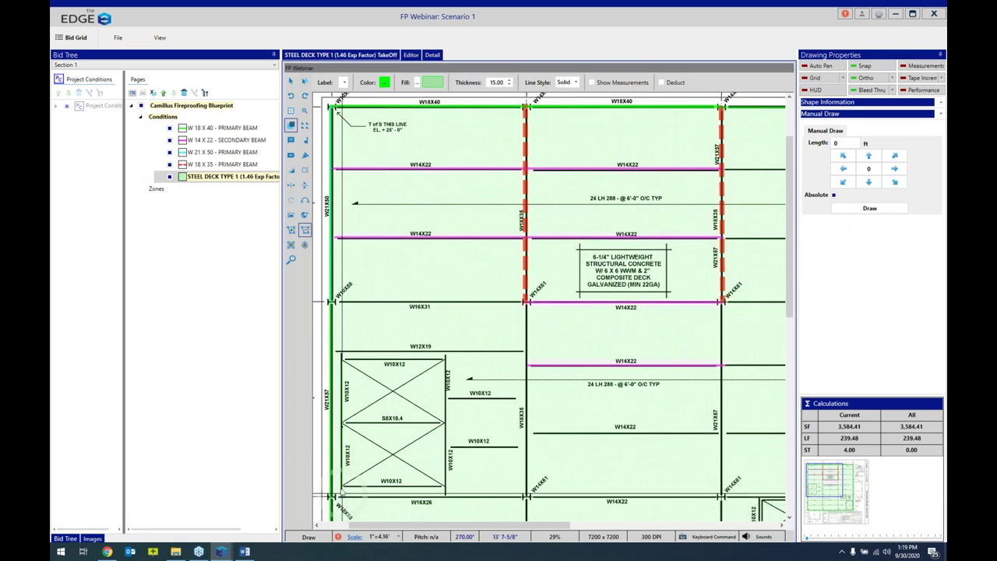
left_click(445, 484)
left_click(444, 358)
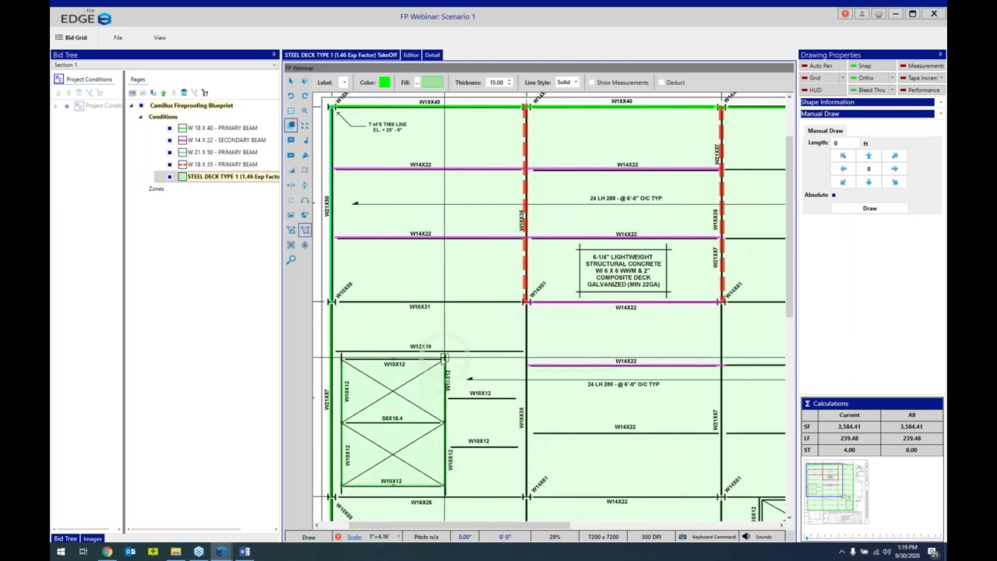
right_click(444, 359)
left_click(460, 365)
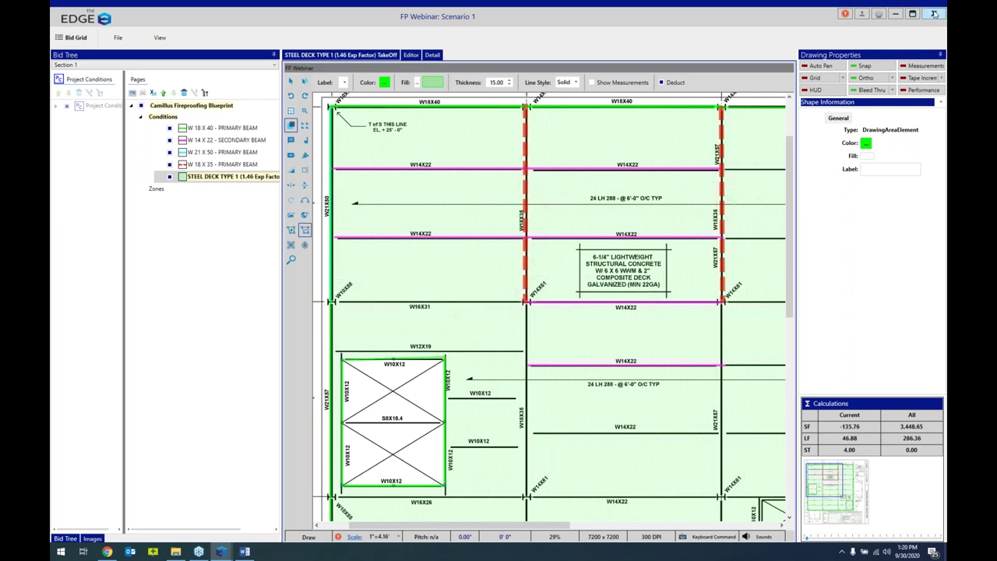
- Move the takeoff window aside to review the measured quantities in the conditions grid, and close the takeoff
left_click(529, 247)
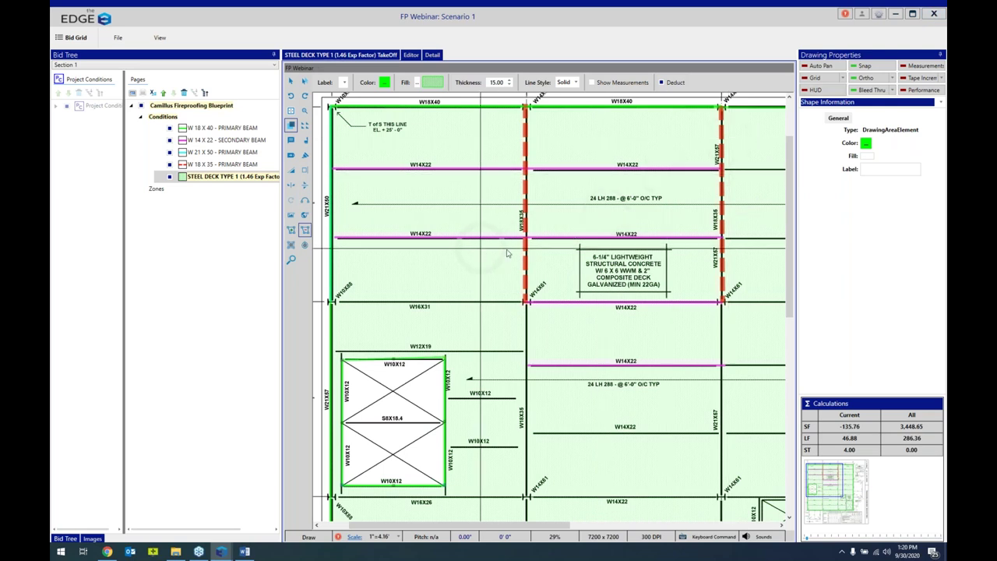
left_click(601, 299)
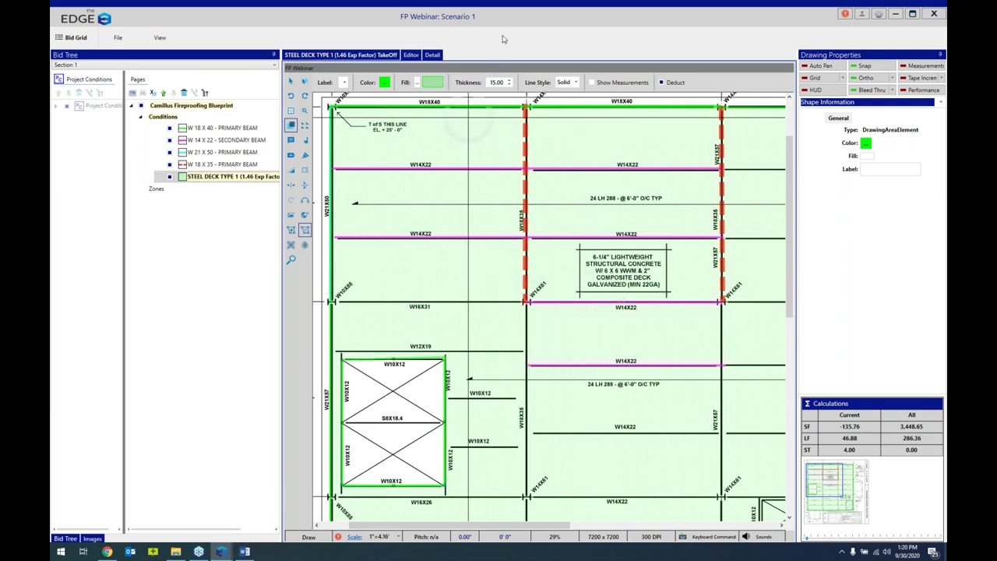
left_click_drag(502, 11, 120, 113)
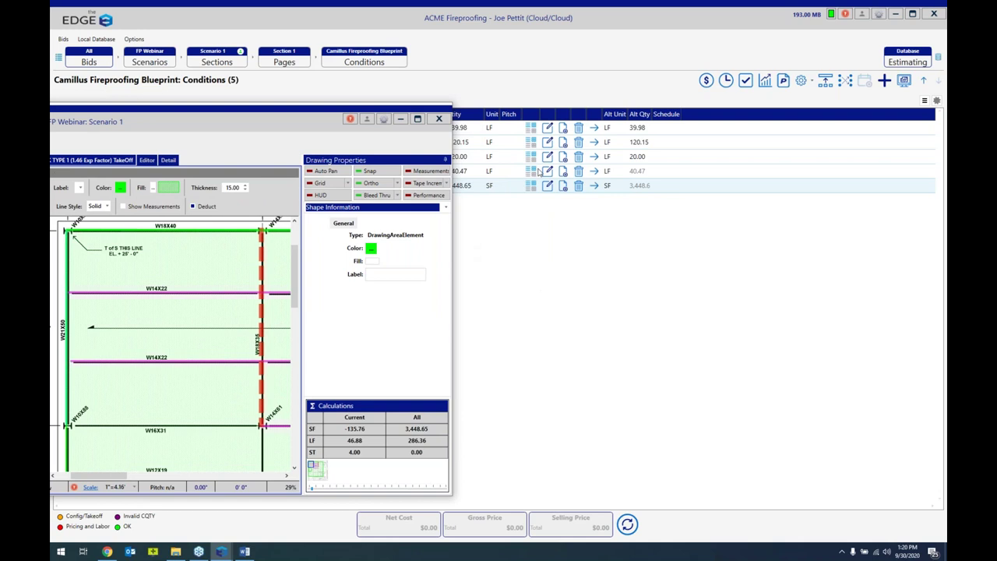
left_click_drag(201, 115, 331, 196)
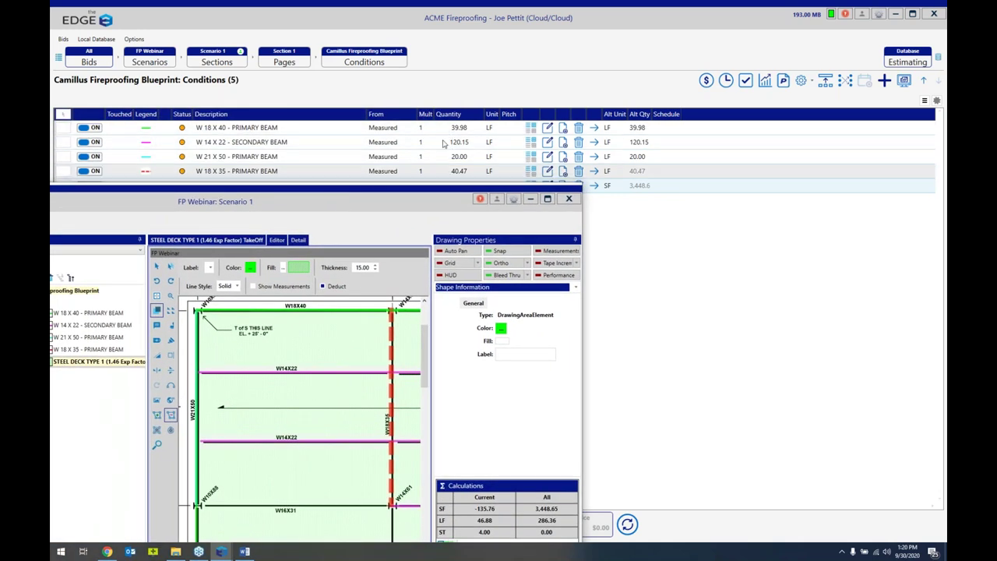
left_click_drag(332, 193, 603, 66)
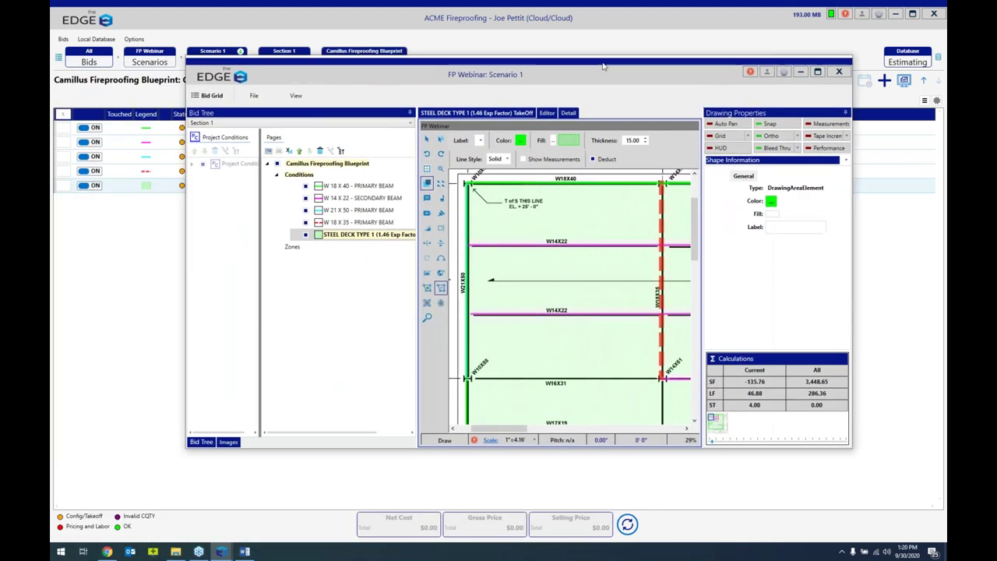
left_click(818, 72)
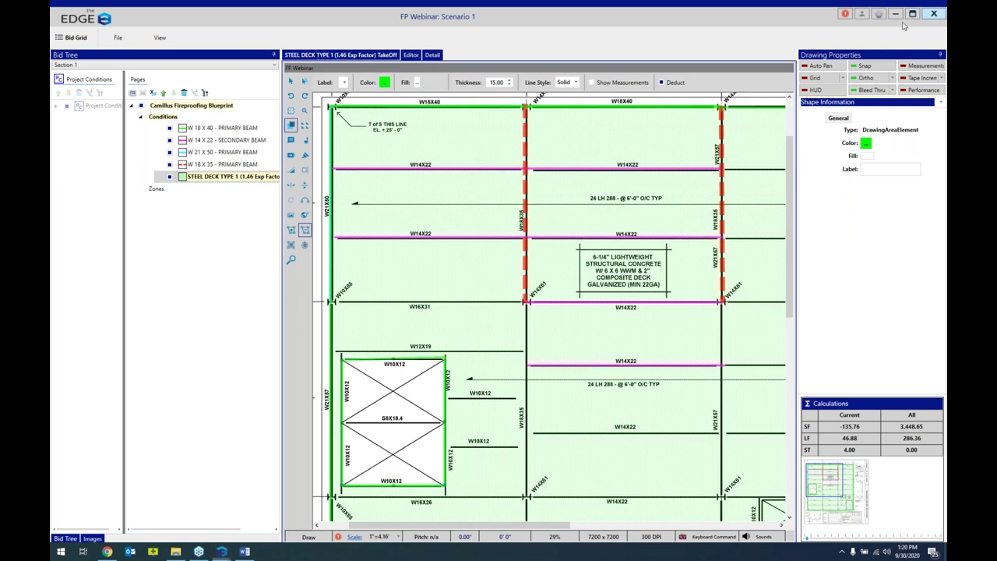
left_click(933, 14)
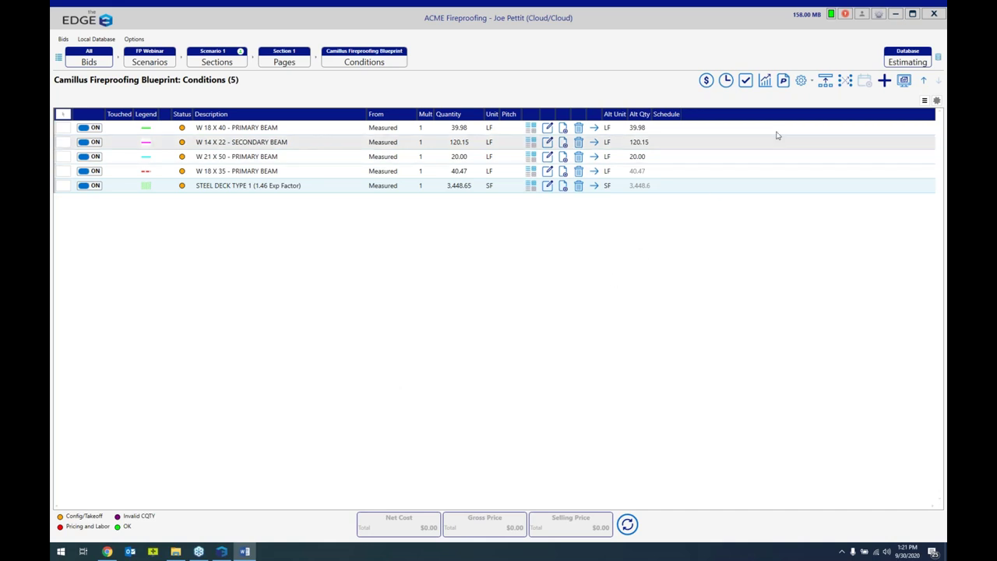
- Apply Reorder surfaces and a line width of 50 to the page's conditions, and check the result in the W 18 X 35 takeoff
left_click(812, 83)
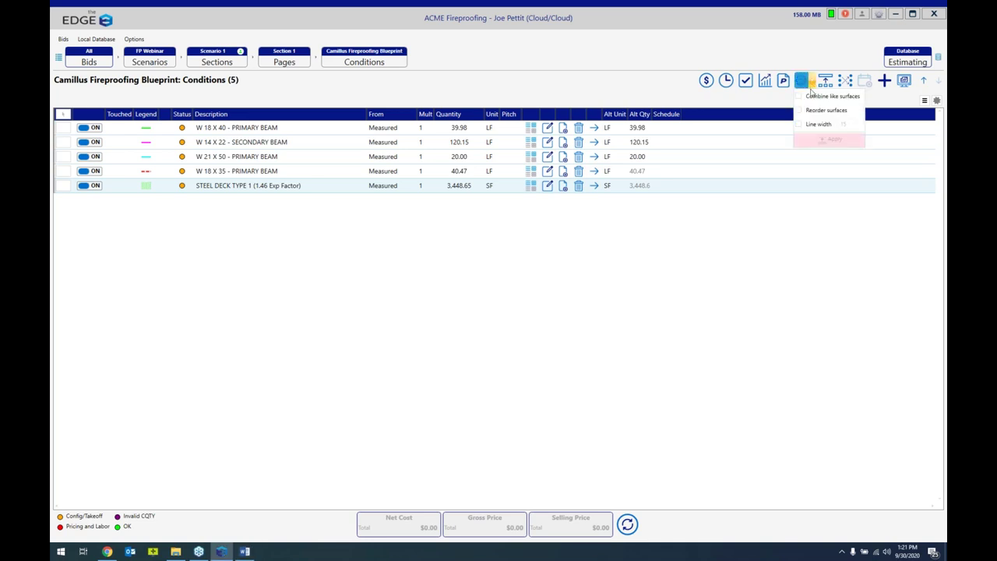
left_click(798, 111)
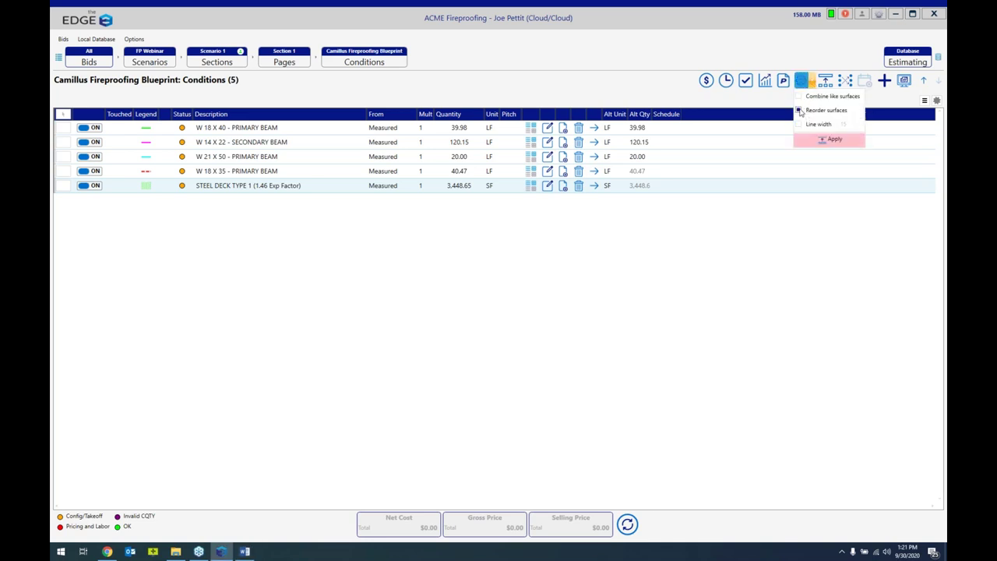
left_click(798, 125)
double_click(842, 123)
type("50")
left_click(831, 140)
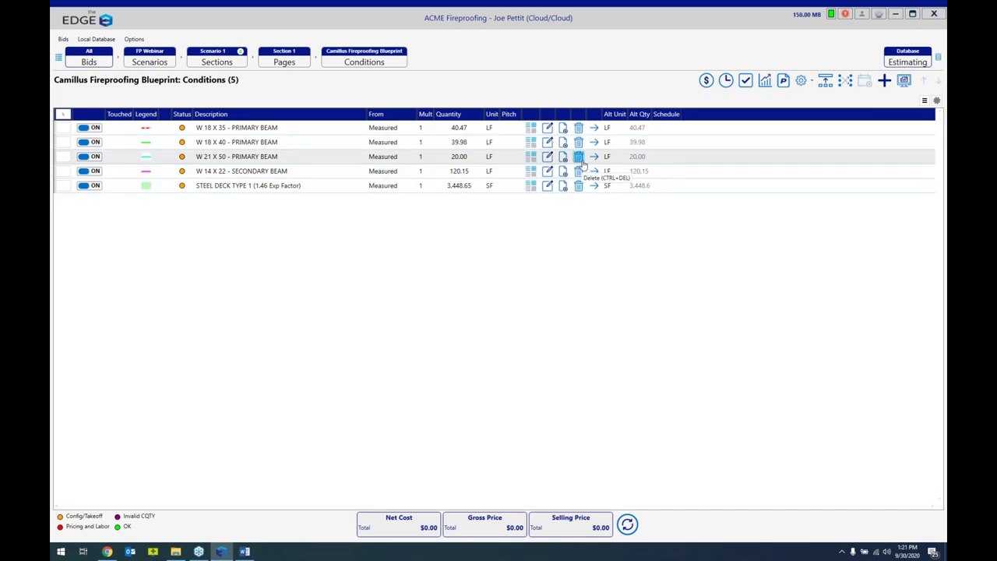
left_click(594, 129)
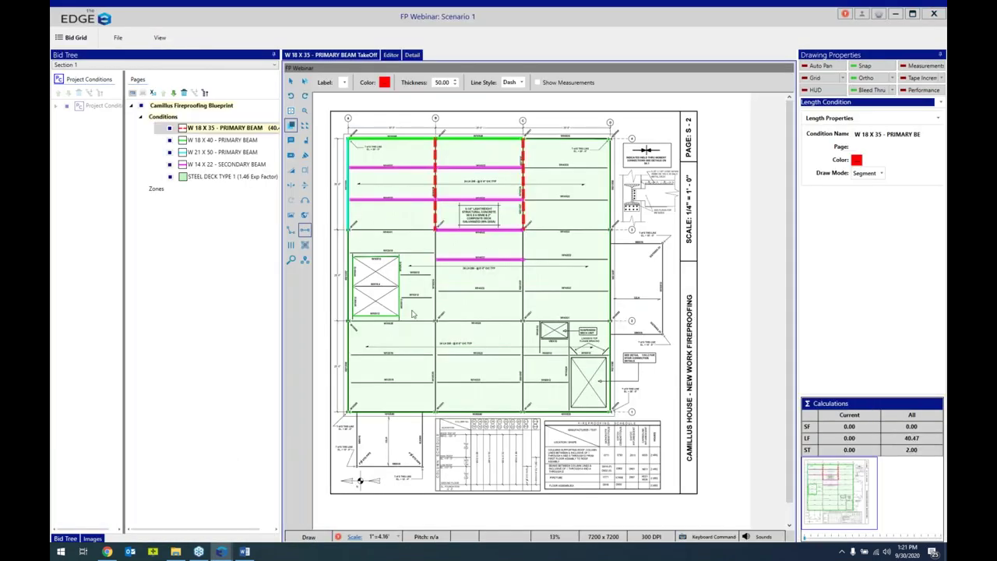
left_click(933, 13)
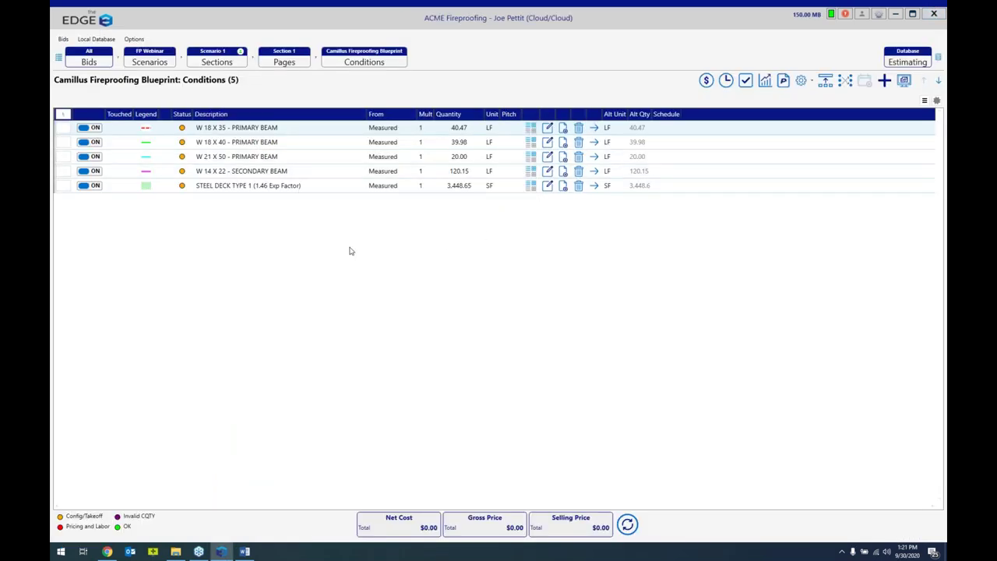
- Add the Isolatek group CAFCO 300 FLOOR CALCS (WET MIX GYPSUM) to the page below the steel deck condition
left_click(323, 192)
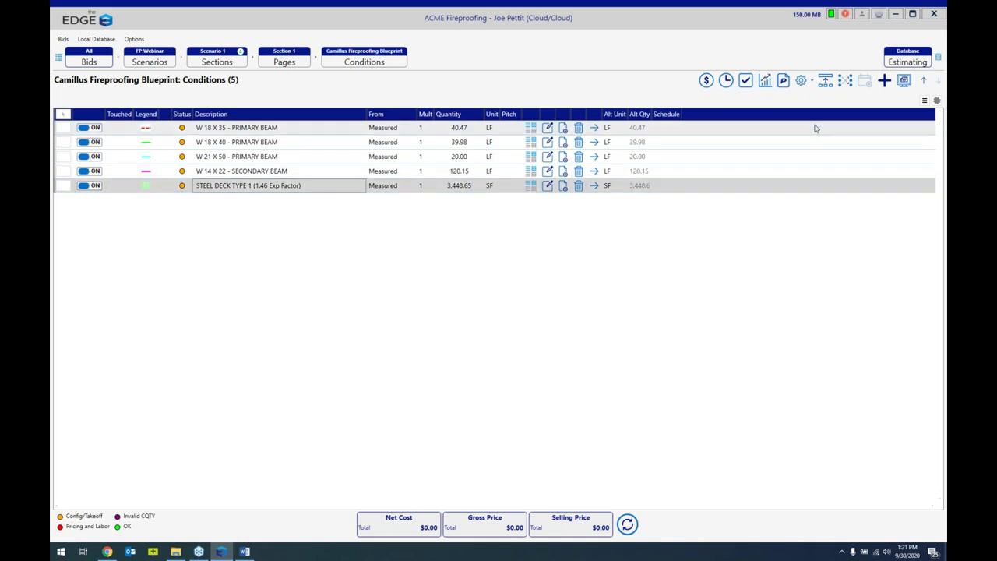
left_click(885, 85)
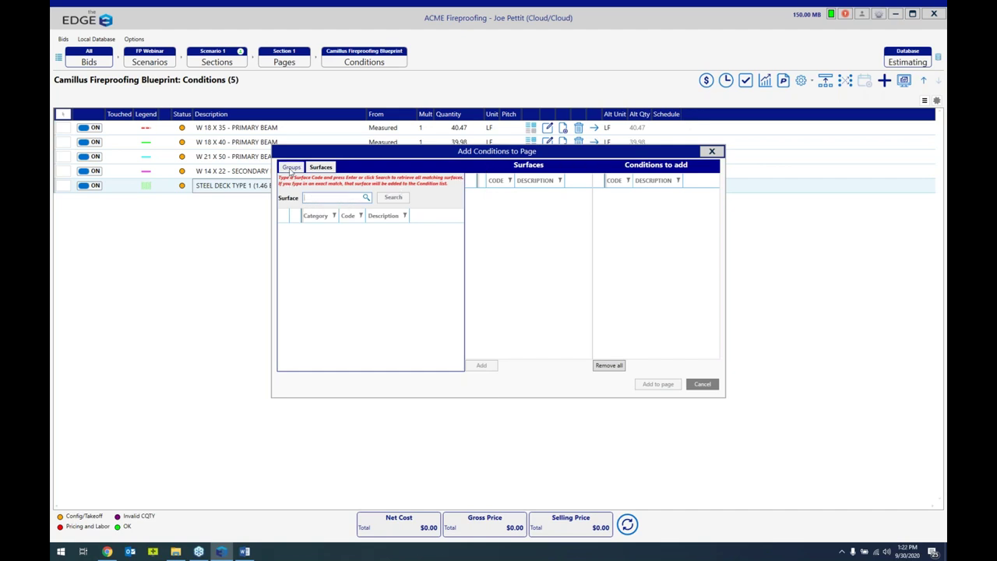
left_click(290, 168)
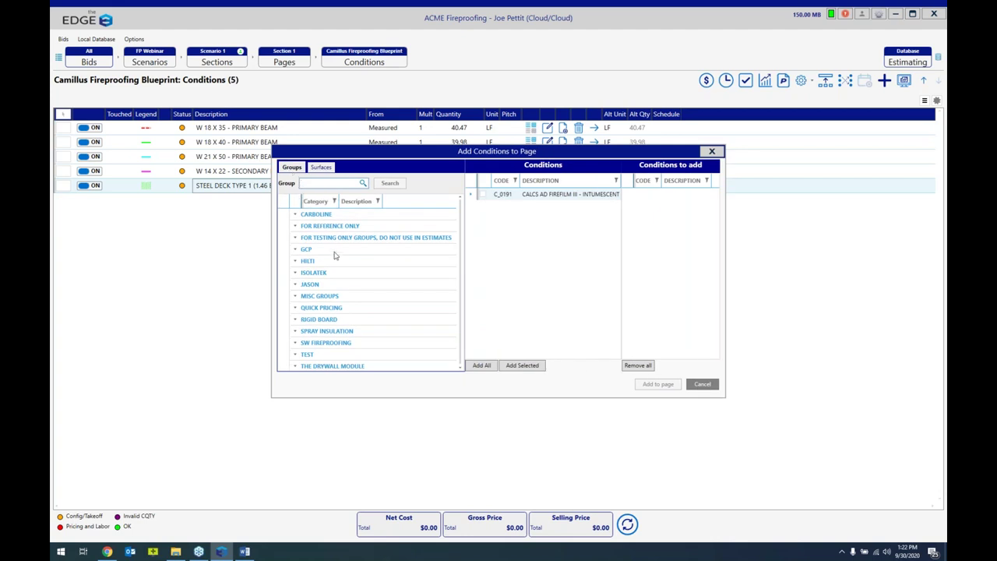
left_click(330, 274)
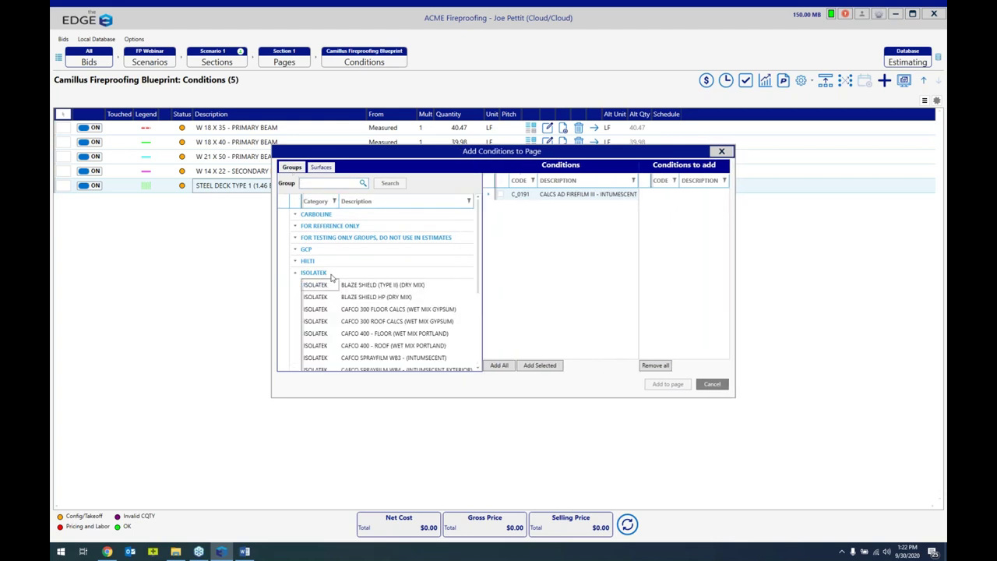
left_click(393, 312)
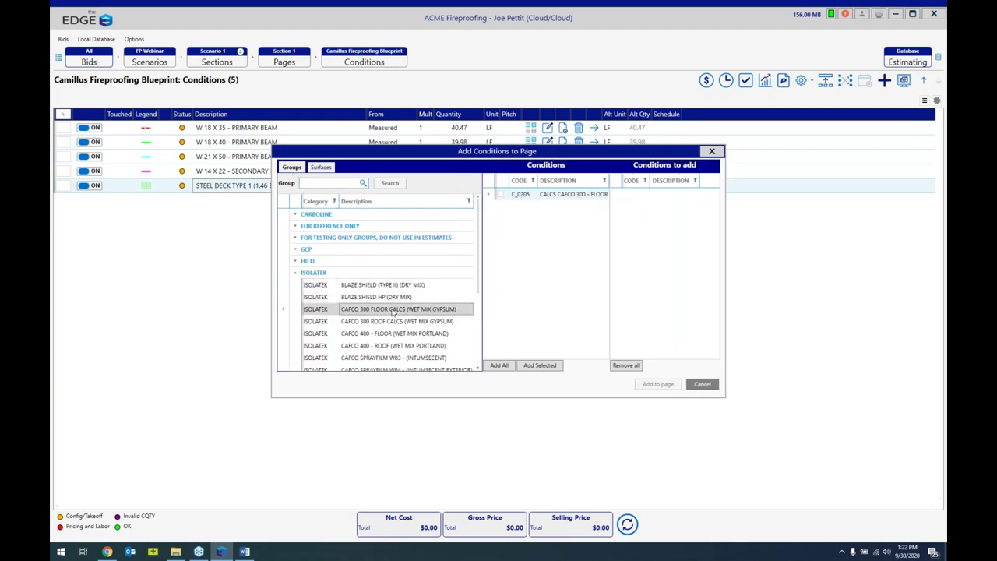
left_click(497, 365)
left_click(661, 385)
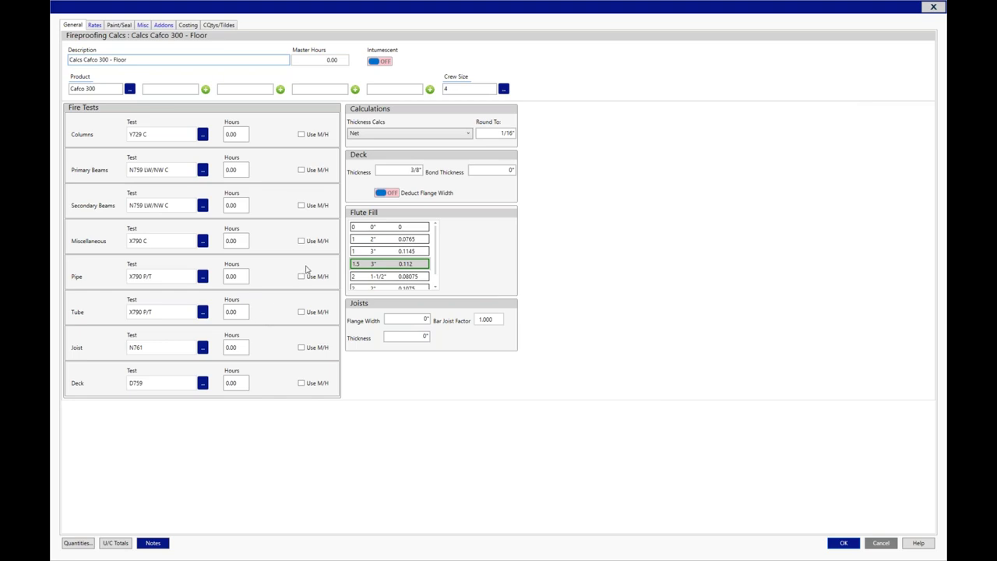
- Set the master hours to 2.00 and apply them to the primary and secondary beam fire tests
left_click(320, 60)
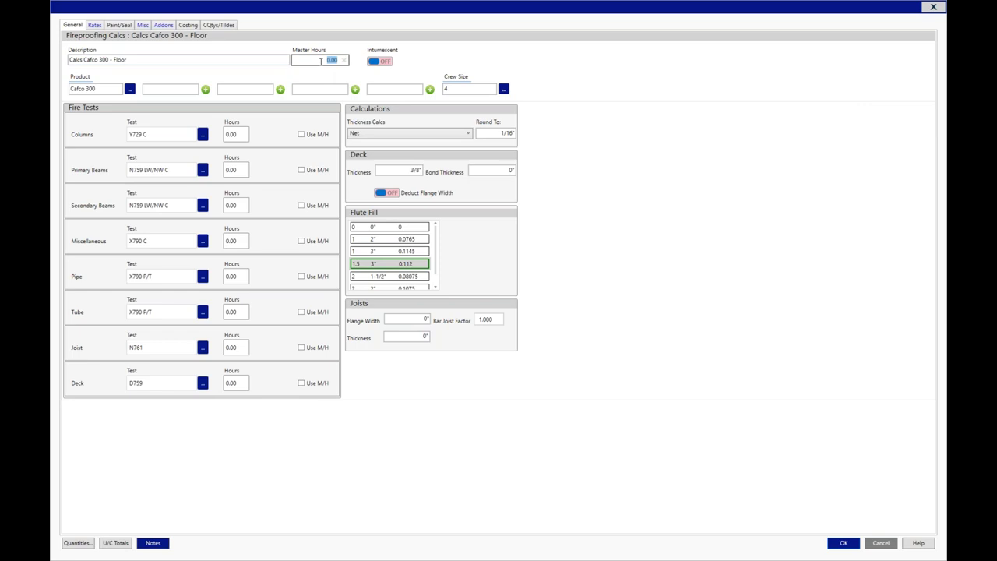
type("2")
key("Tab")
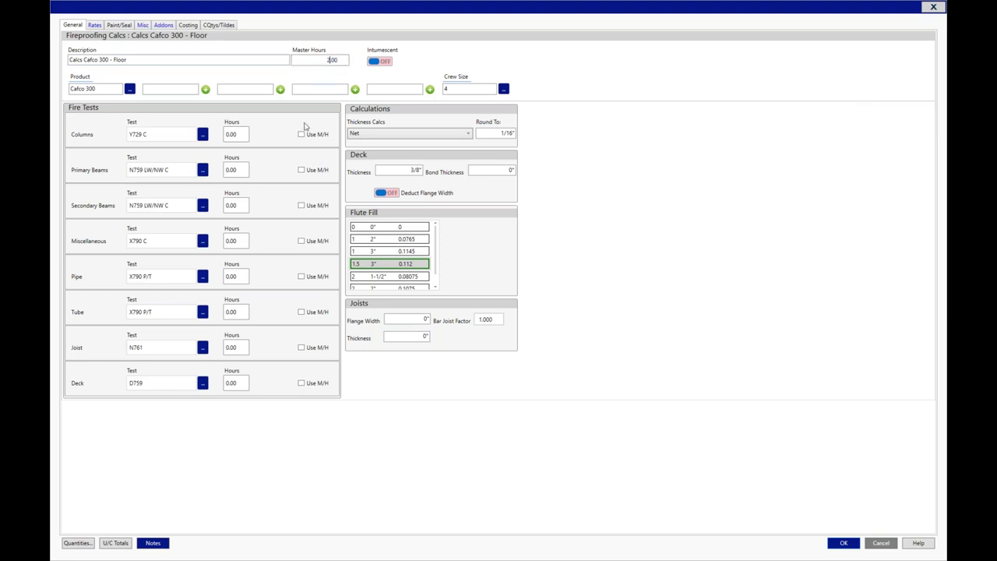
left_click(301, 170)
left_click(301, 206)
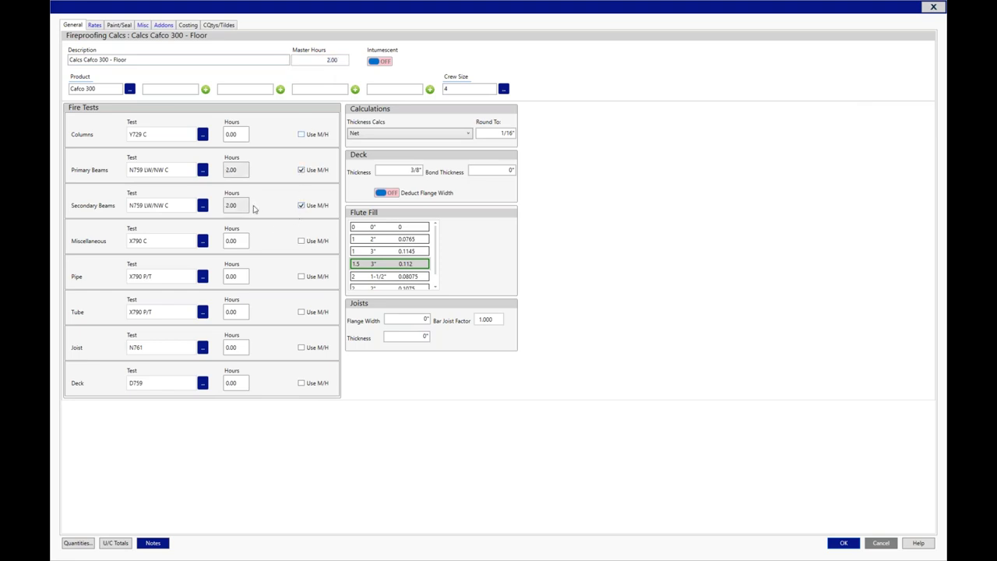
- Set the hours of the Miscellaneous fire test to 1.00
left_click(344, 60)
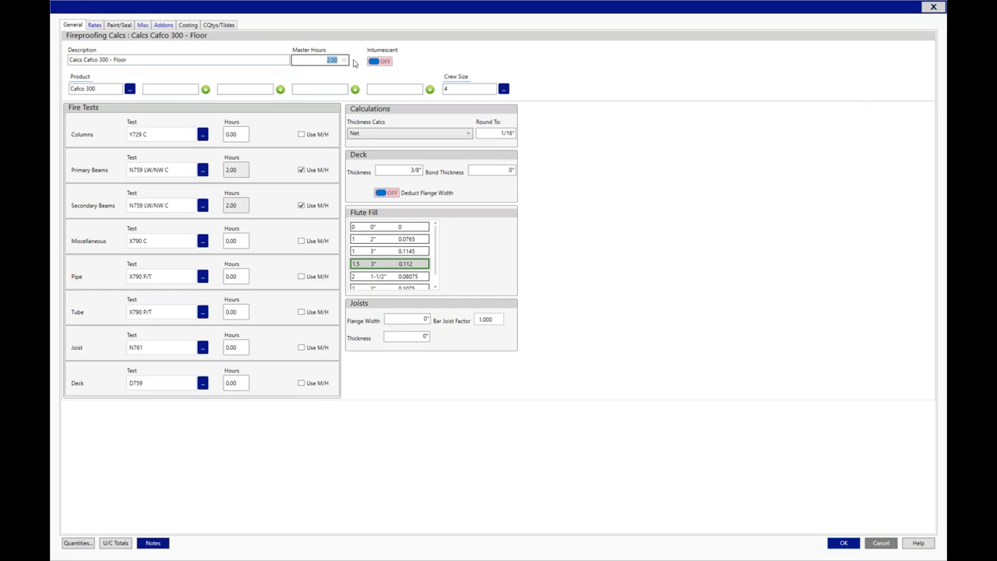
scroll(350, 62, "up", 1)
scroll(350, 63, "down", 1)
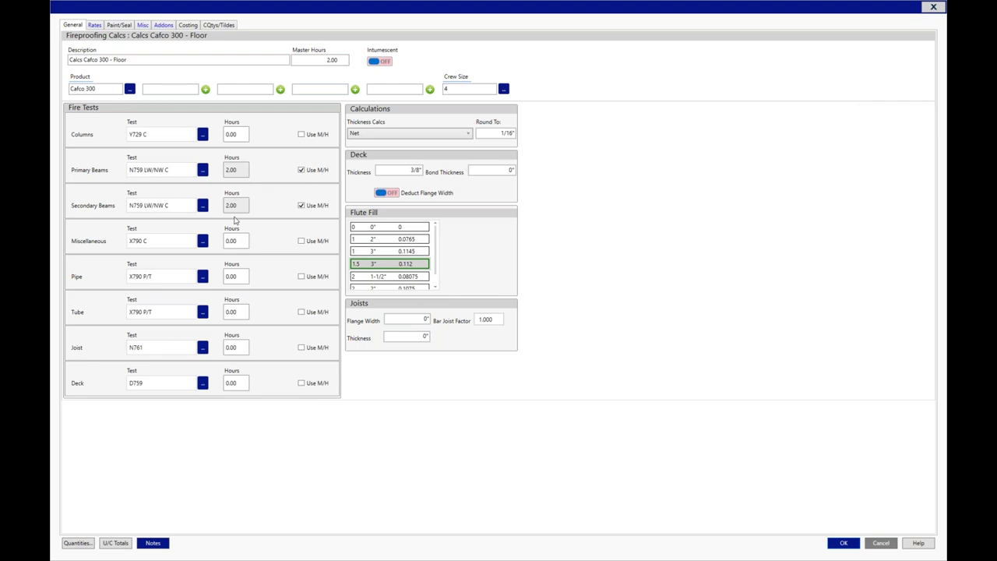
left_click(232, 241)
scroll(235, 240, "up", 1)
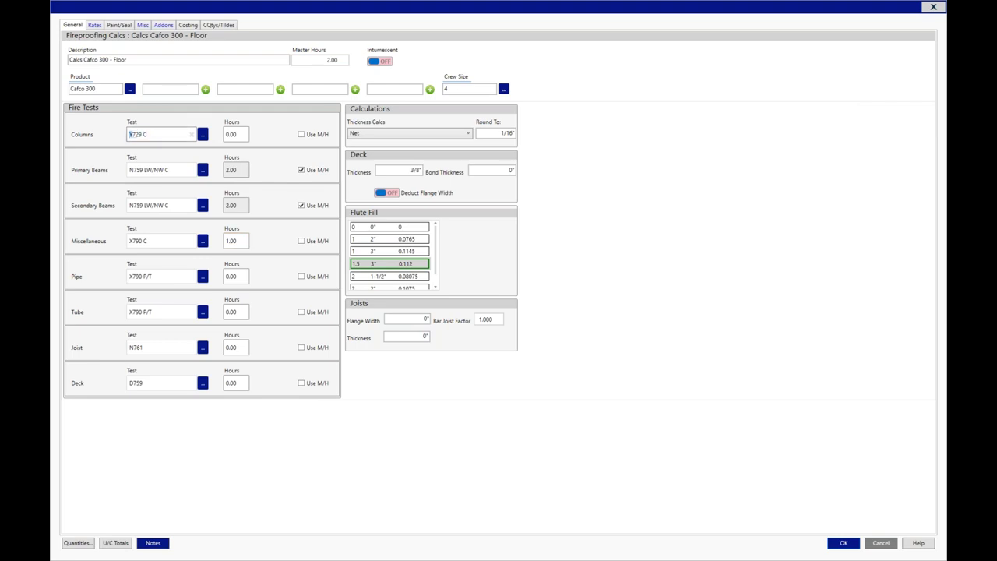
- Clear the Columns fire test, search the fire tests for y7, and assign Y729 C (cols)
left_click(173, 133)
key("BackSpace")
left_click(202, 135)
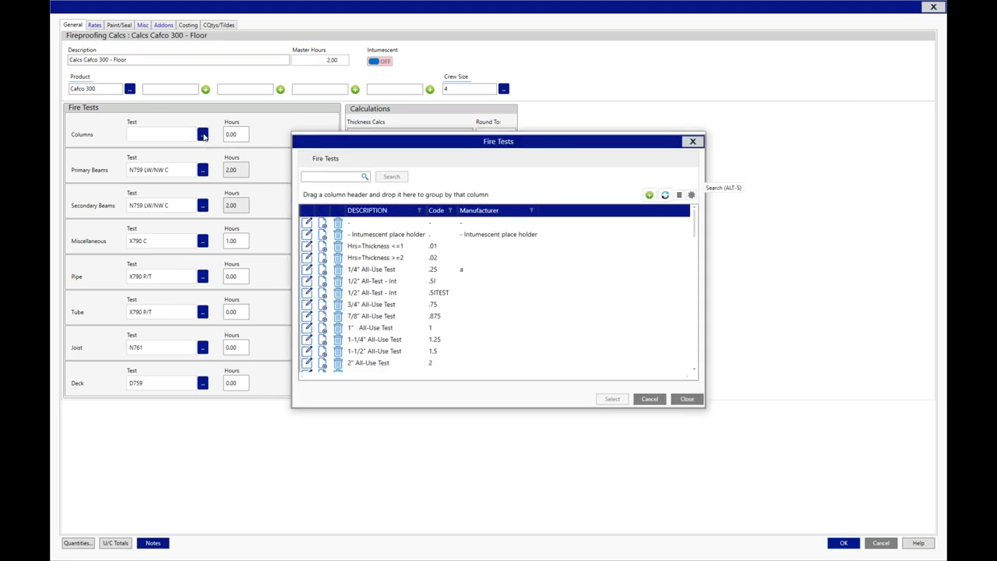
left_click(327, 177)
type("y7")
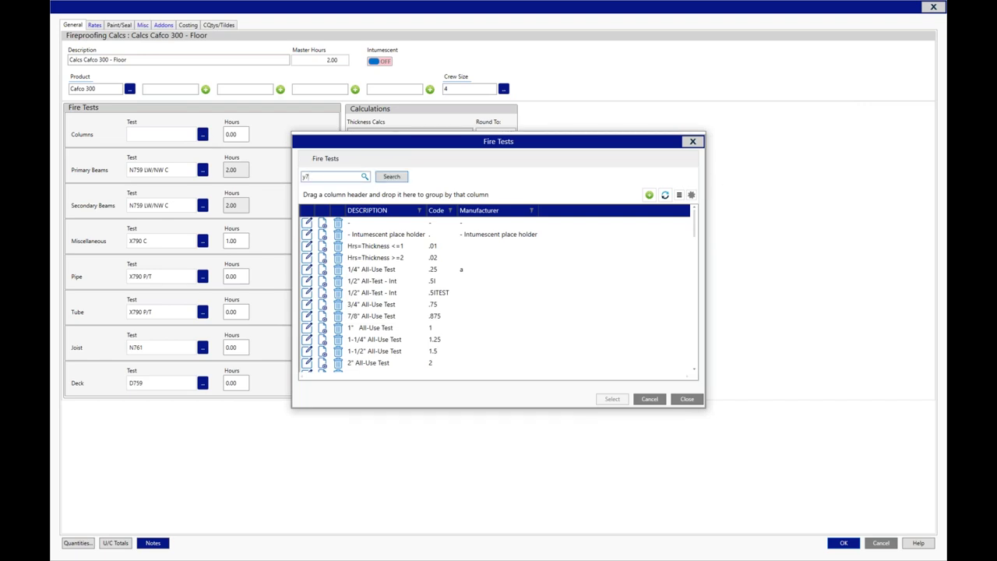
key("Return")
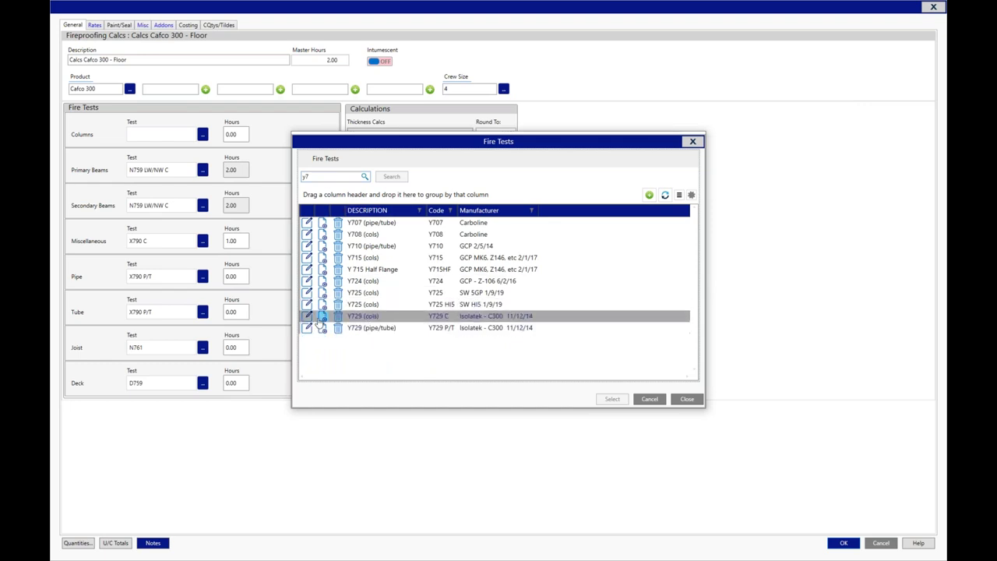
left_click(364, 317)
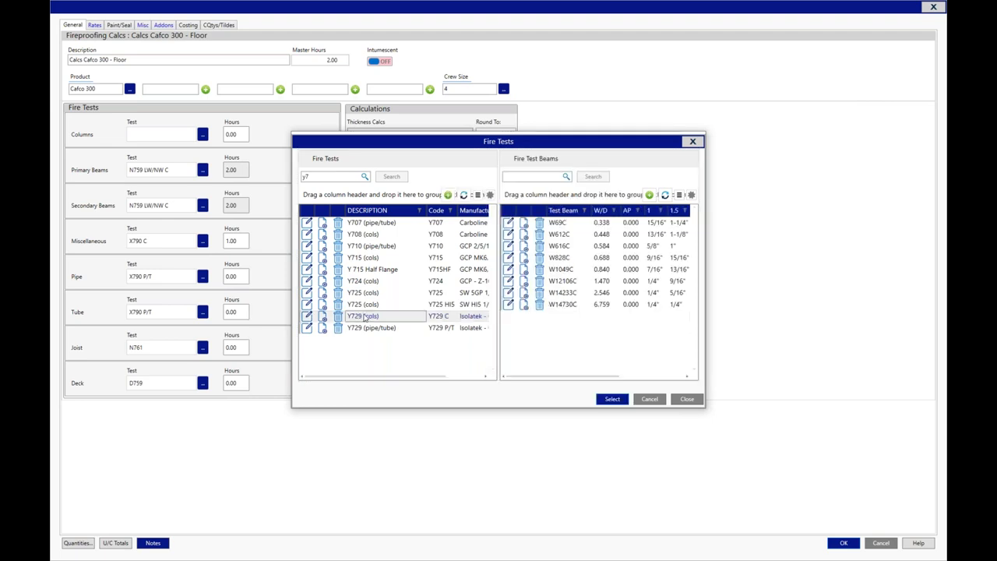
left_click(612, 399)
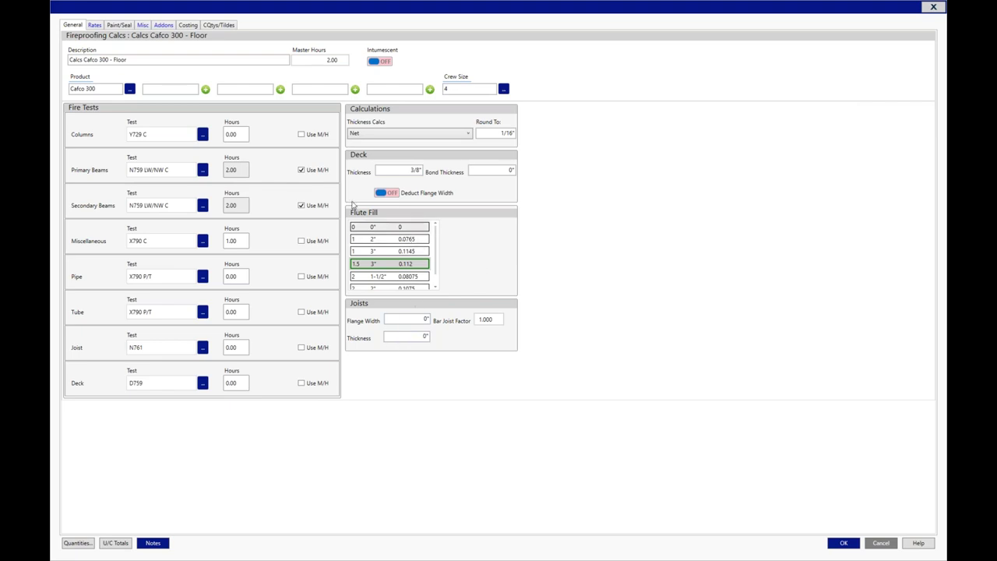
- Set the single bags/day rate to 0 and save the Calcs Cafco 300 - Floor condition
left_click(94, 26)
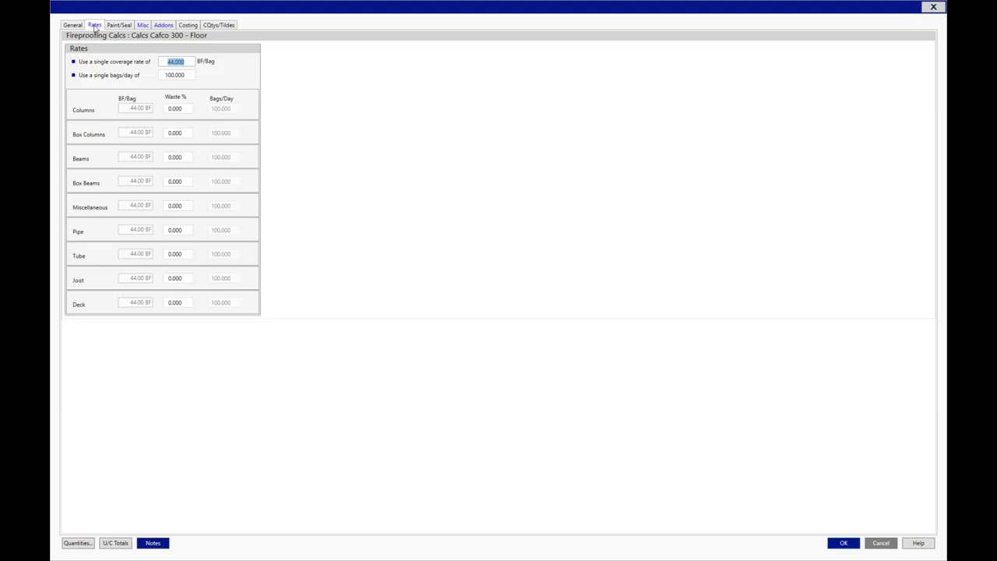
left_click(191, 79)
key("BackSpace")
type("0")
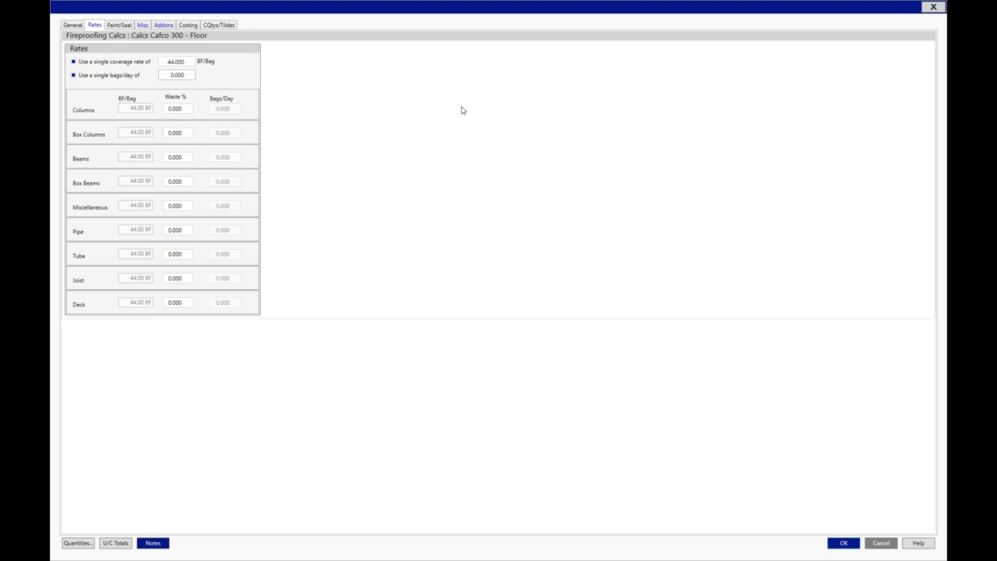
left_click(846, 548)
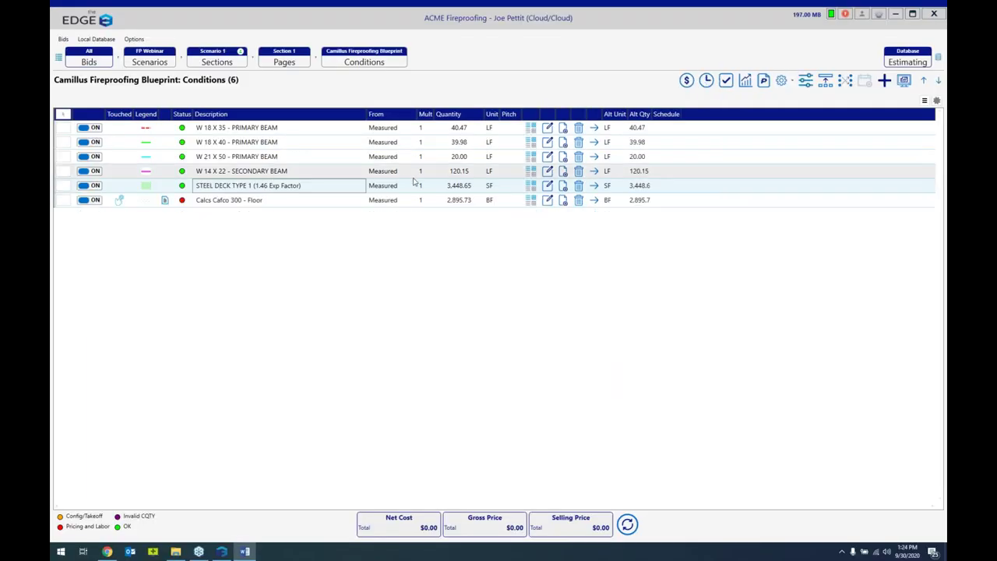
- Set the adjusted thickness of the W 18 X 35 primary beam and W 14 X 22 secondary beam to 1" and save
left_click(457, 203)
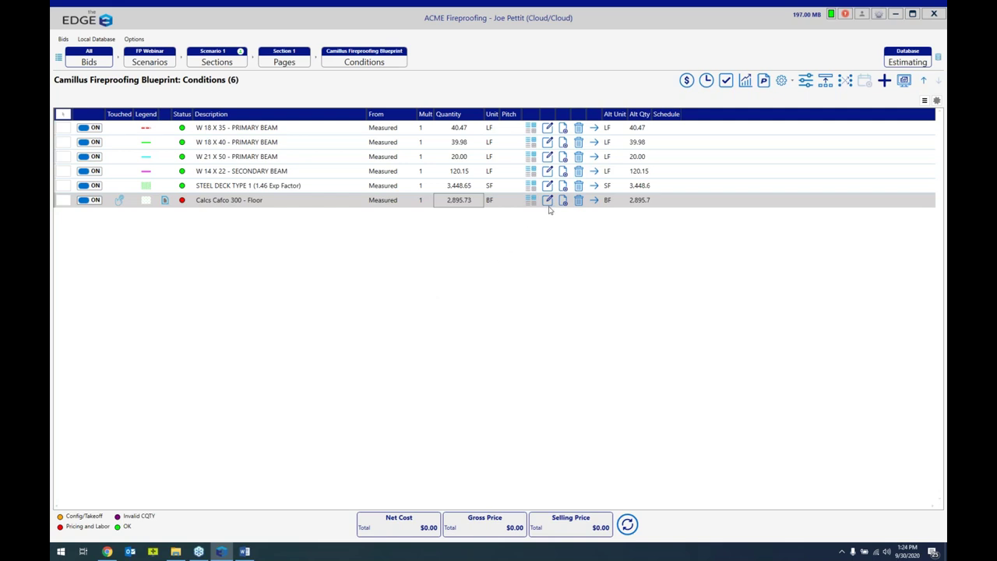
left_click(805, 81)
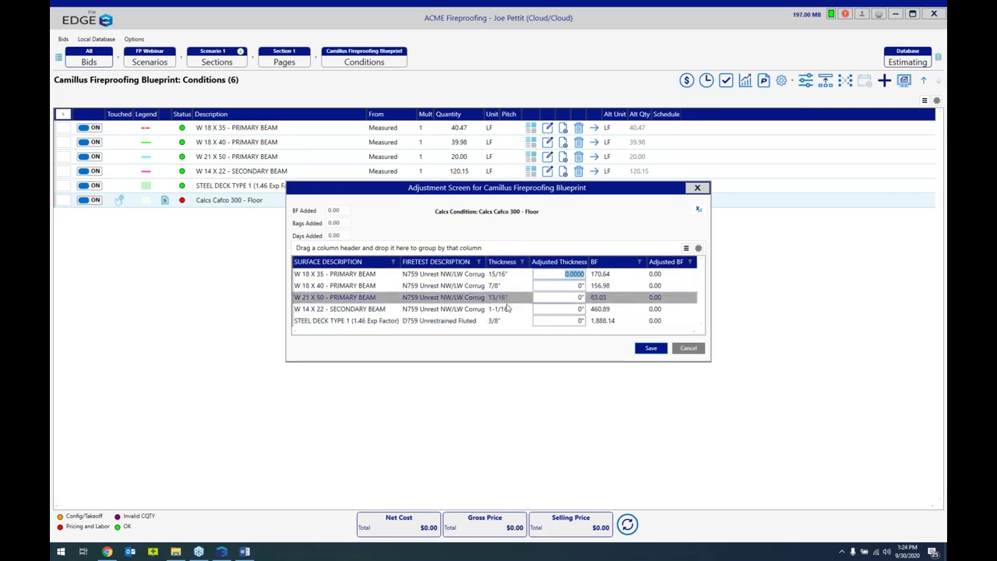
type("1")
key("Down")
key("Down")
key("Down")
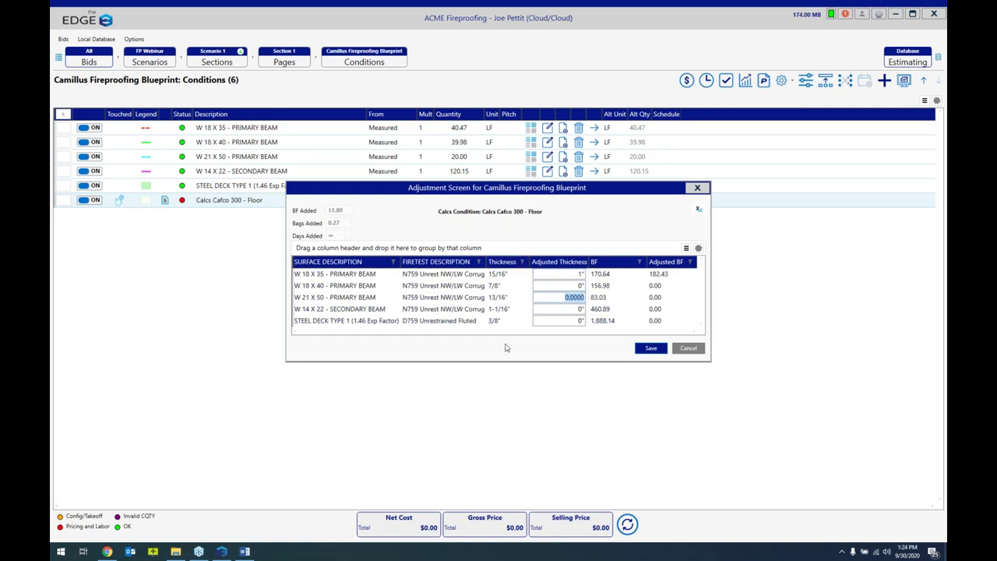
type("1")
key("Down")
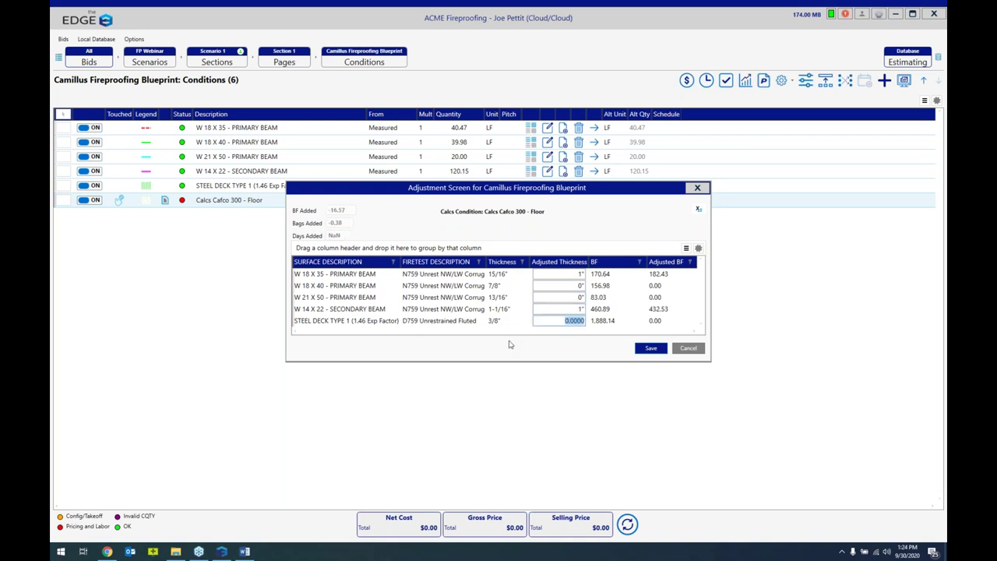
left_click(654, 350)
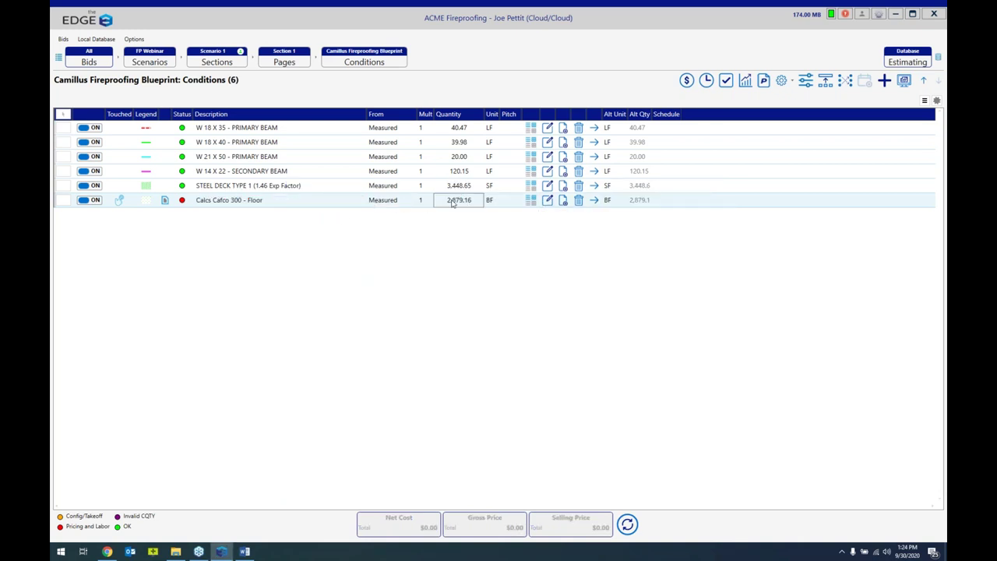
- Add the W 8 X 28 primary beam surface, code w828p, to the page below the W 14 X 22 secondary beam
left_click(309, 175)
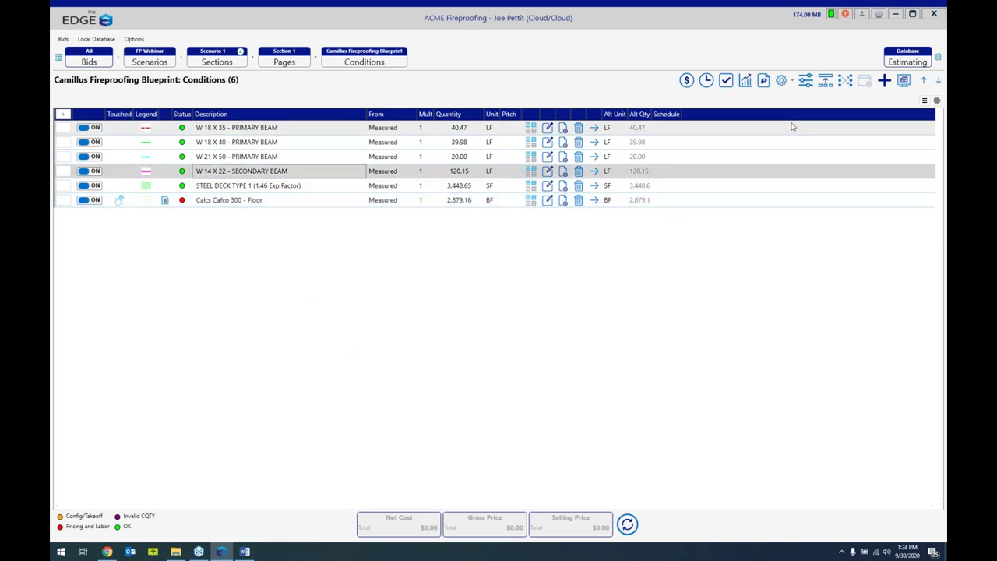
left_click(883, 81)
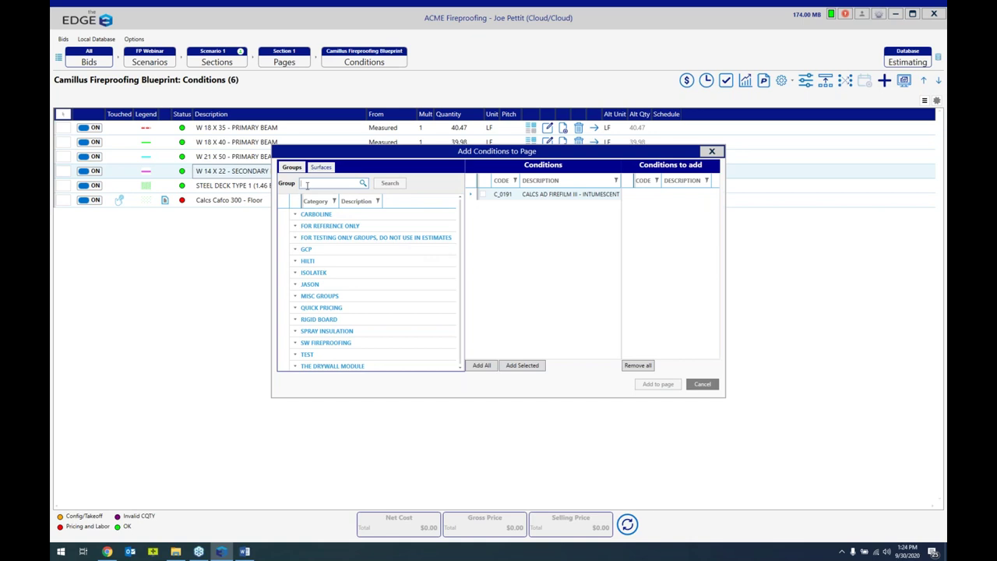
left_click(319, 167)
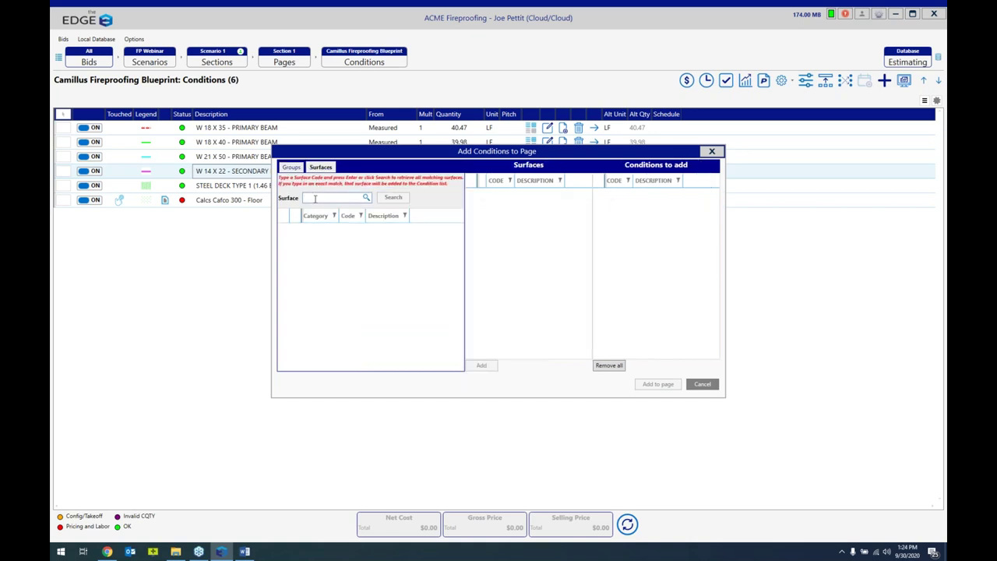
left_click(315, 198)
type("w828p")
key("Return")
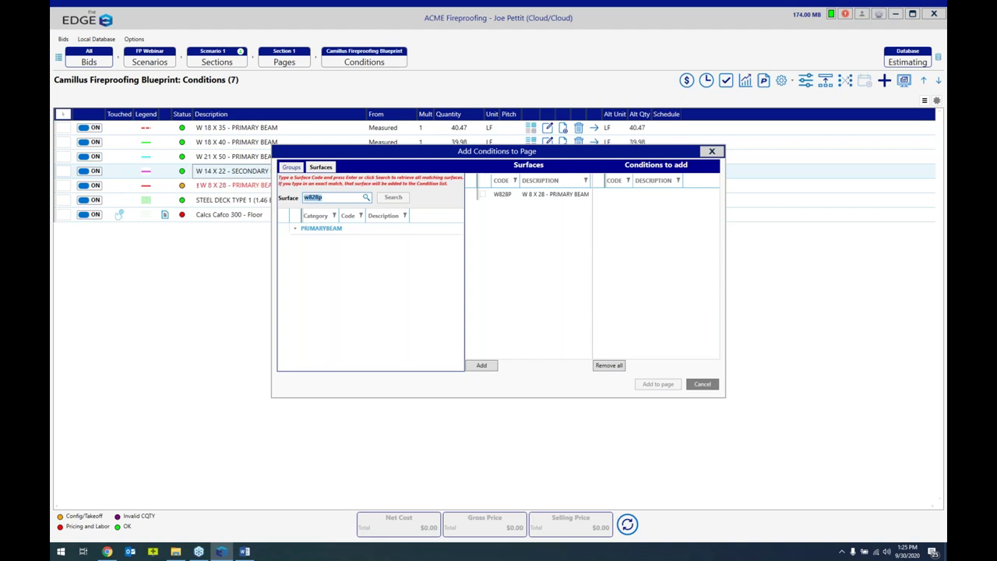
left_click(702, 384)
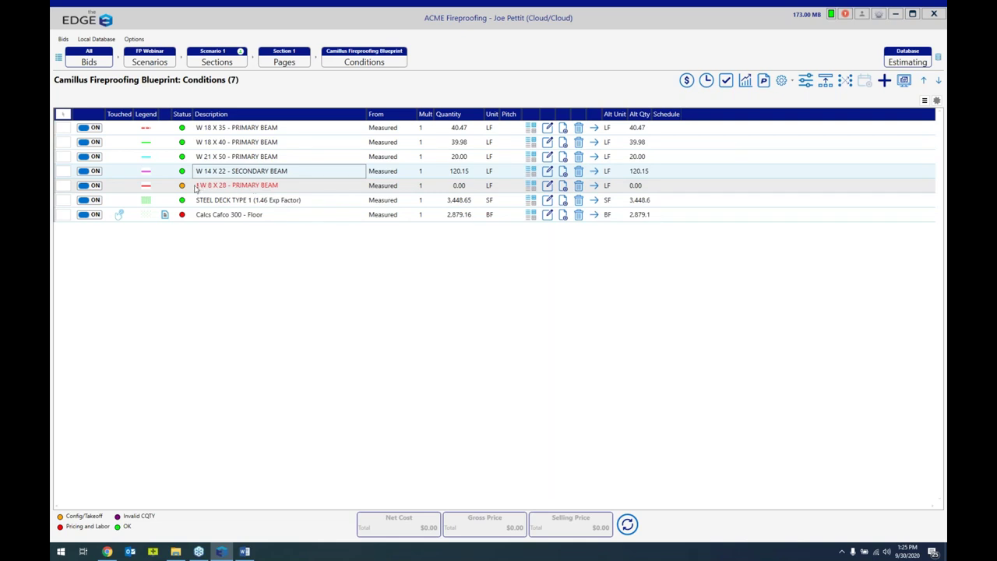
- Delete the W 8 X 28 primary beam condition from the page
mouse_move(181, 187)
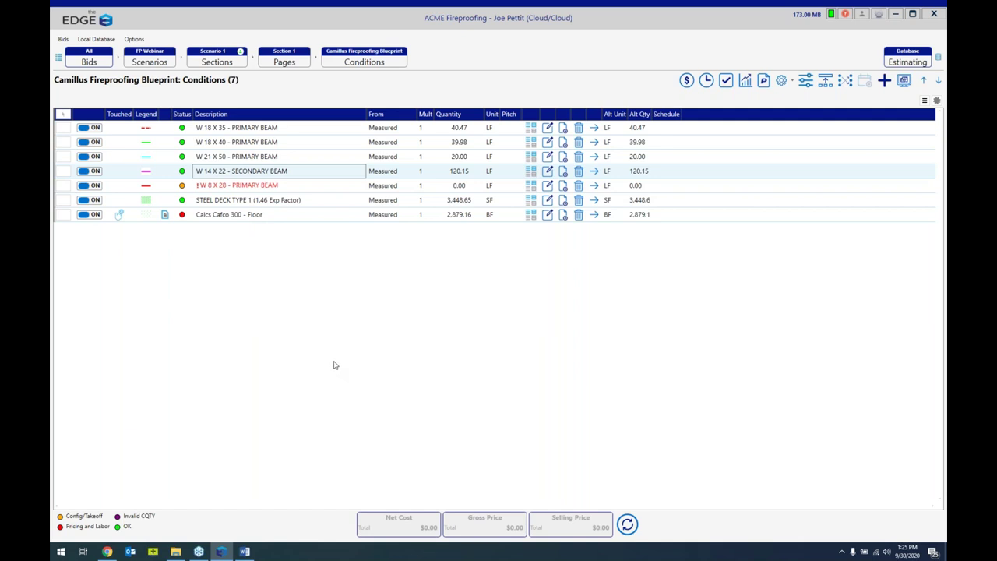
left_click(315, 190)
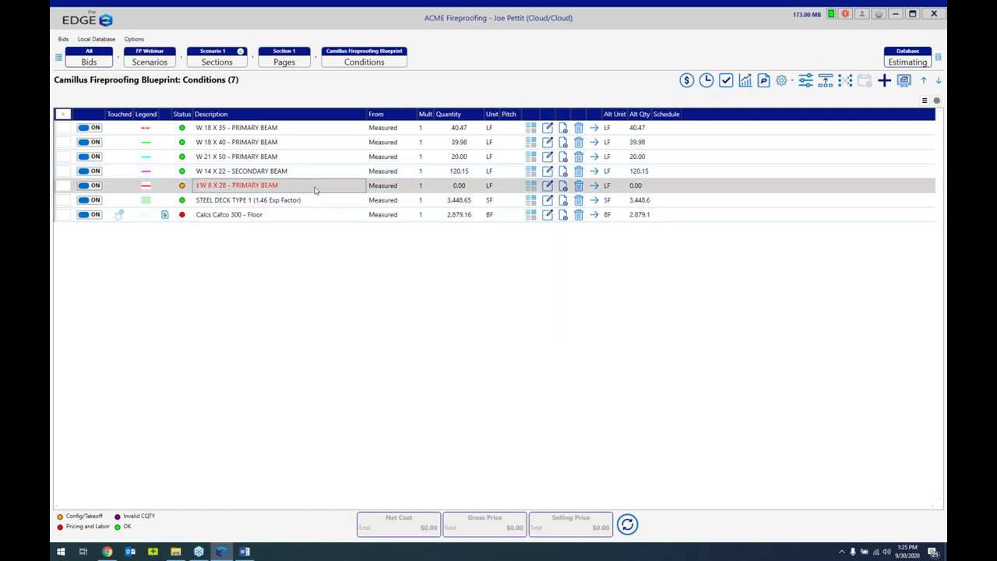
left_click(579, 190)
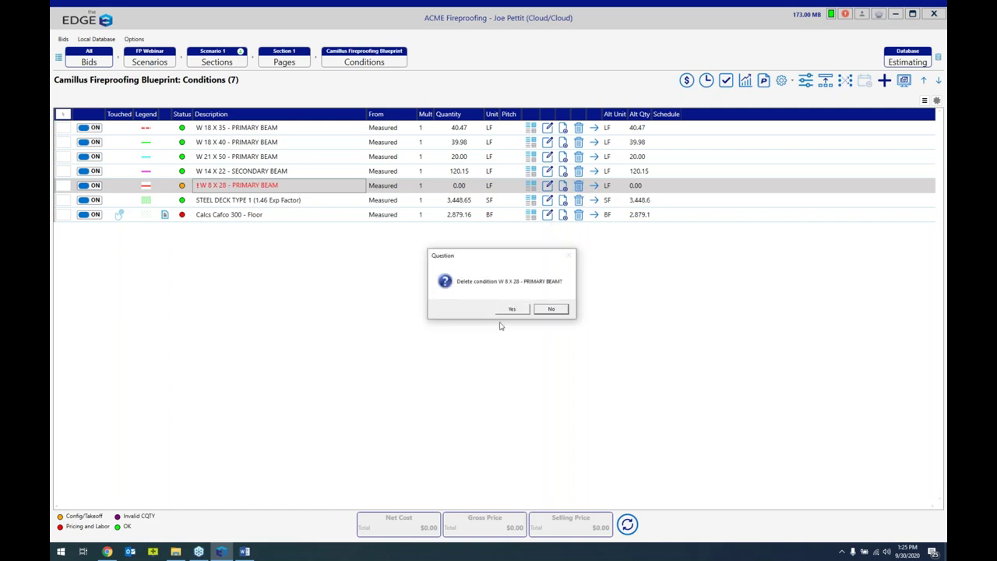
left_click(511, 309)
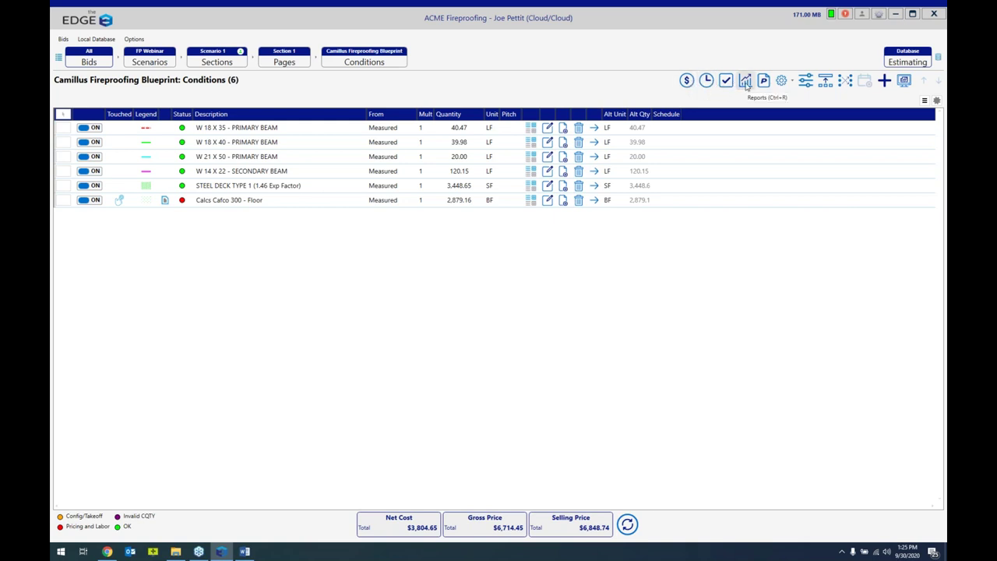
- Set the unit prices of Equipment Rental and Gas & Oil for the 3 Man Crew to $100 each in the scenario pricing
left_click(686, 81)
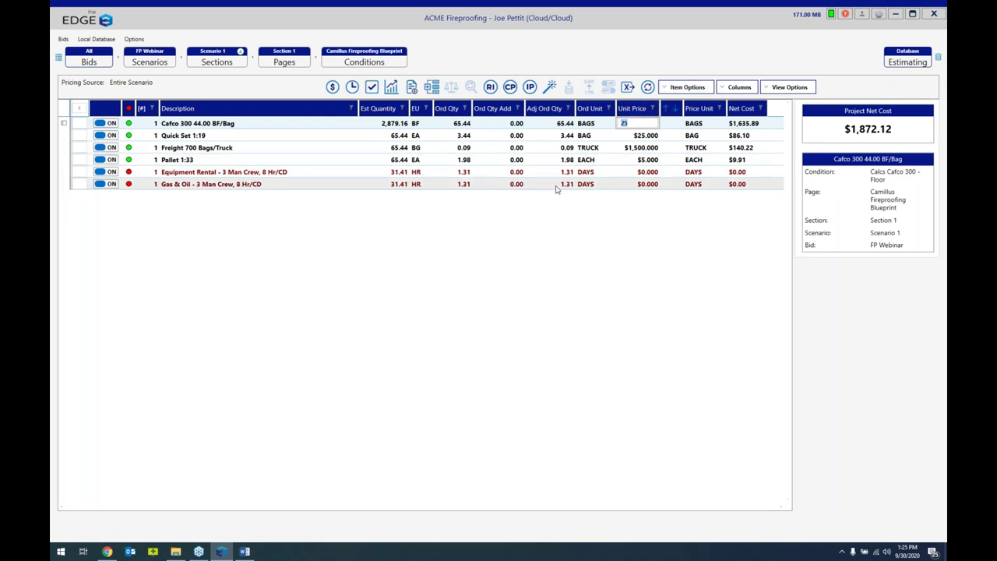
left_click(622, 173)
type("100")
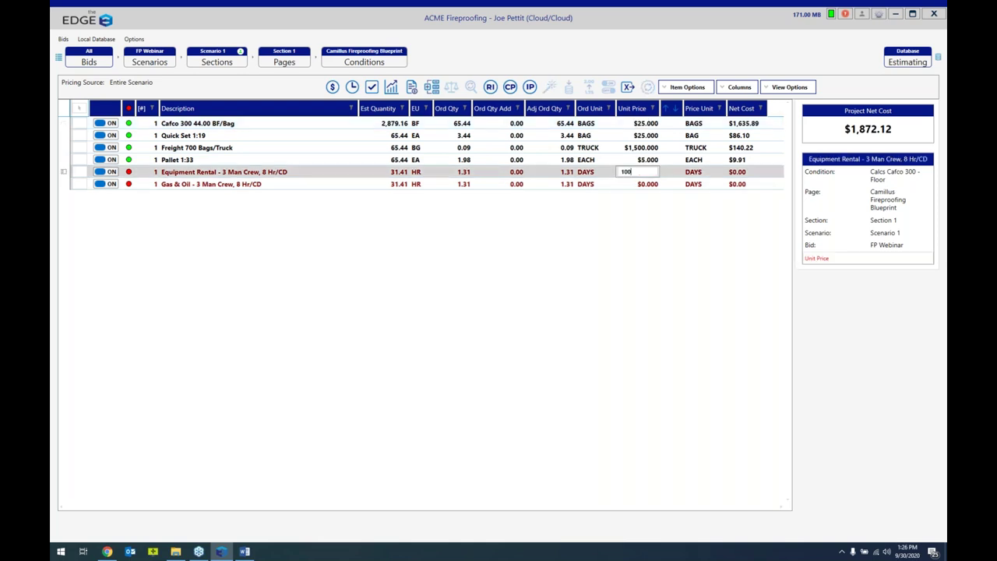
key("Return")
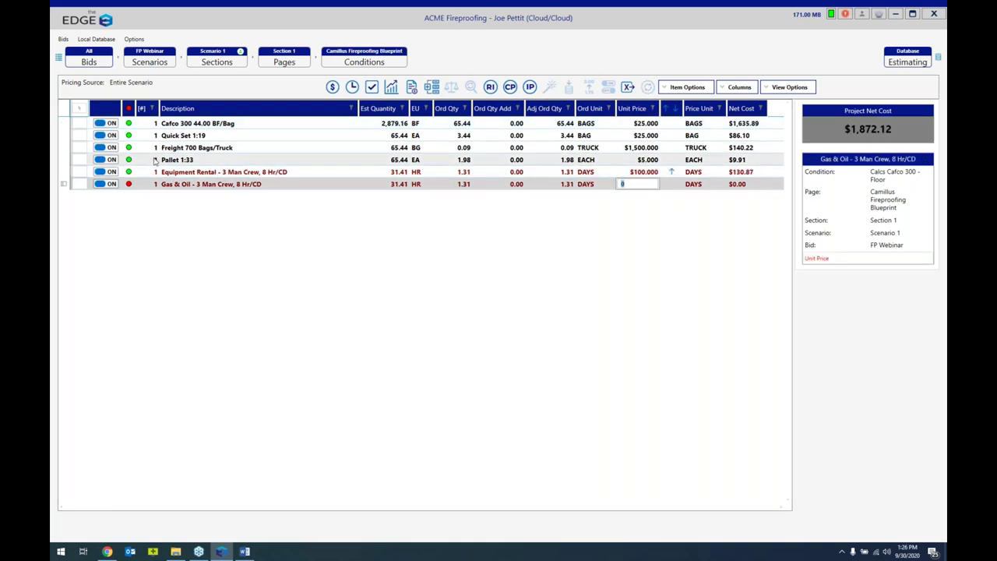
left_click(228, 186)
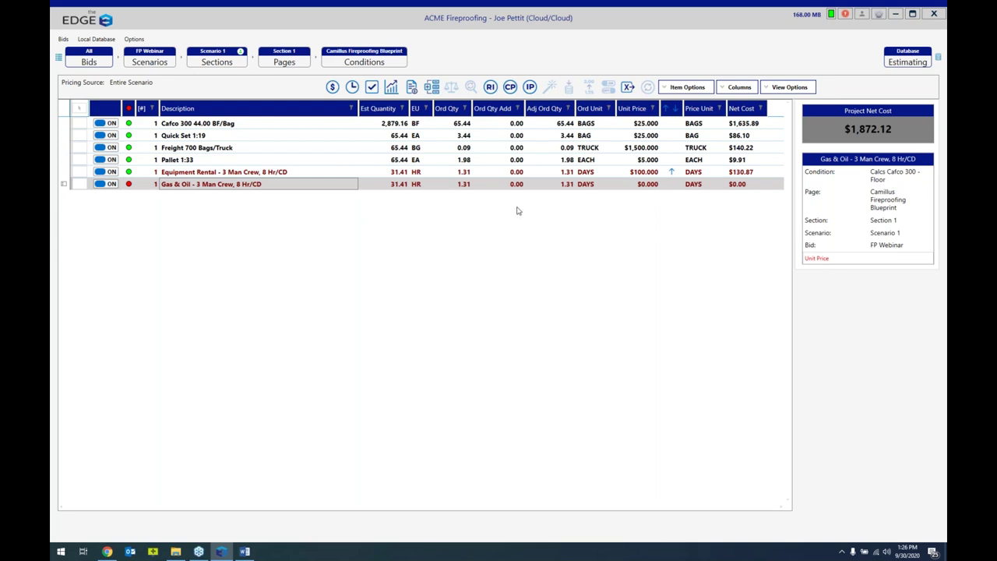
left_click(639, 186)
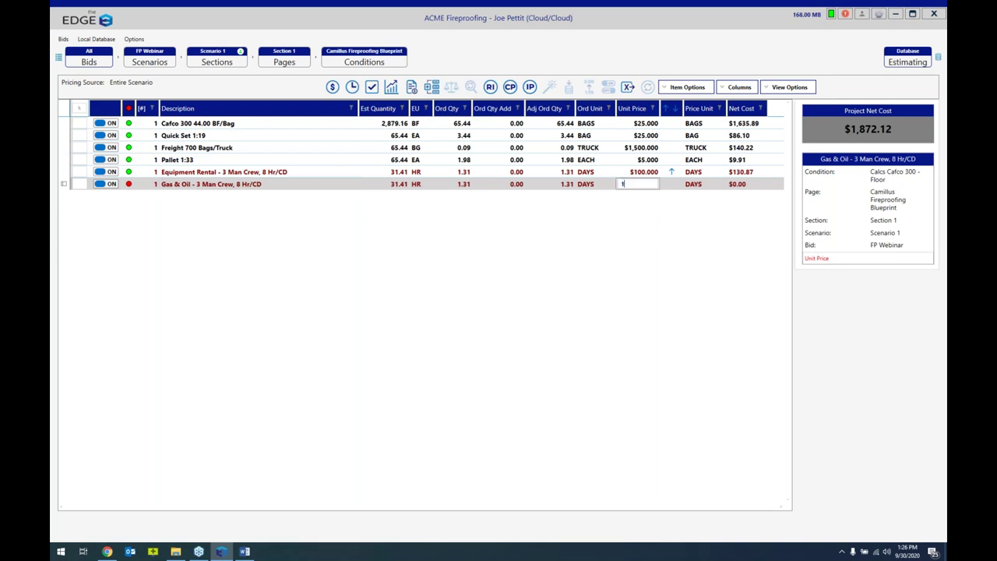
key("Return")
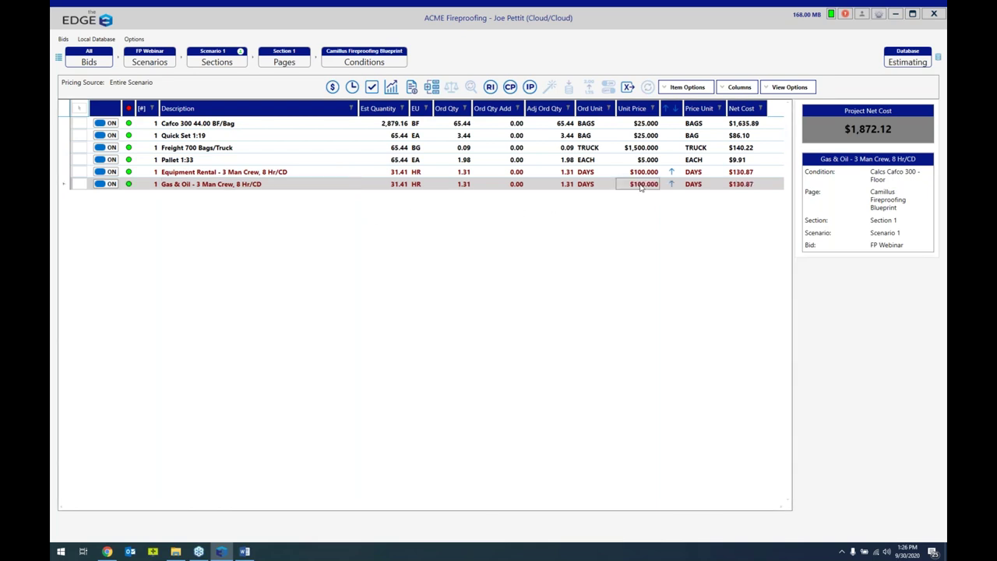
- Review the scenario's labor, then set the Overhead subdivision markup to 15% in the Fireproofing recap and save
left_click(352, 87)
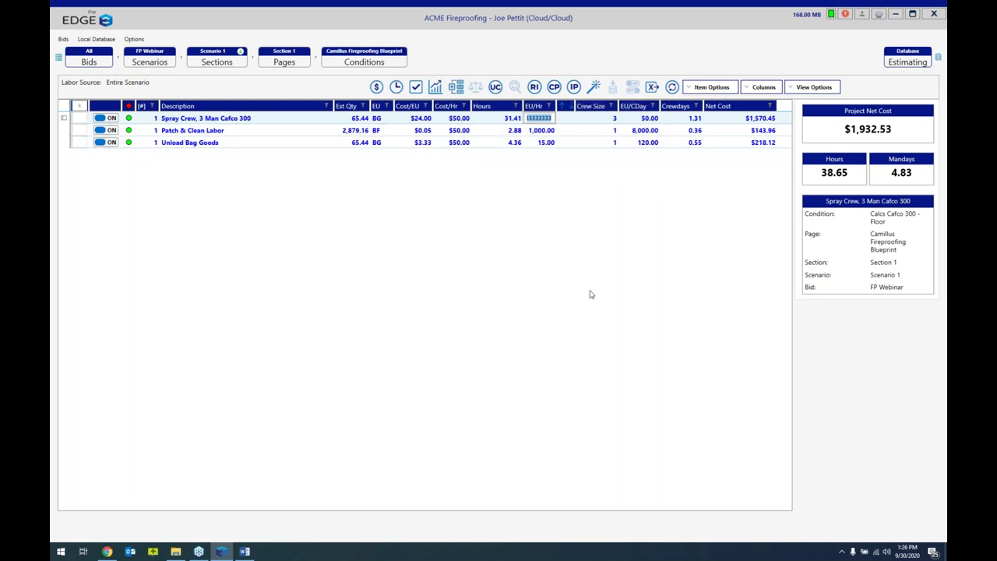
left_click(417, 91)
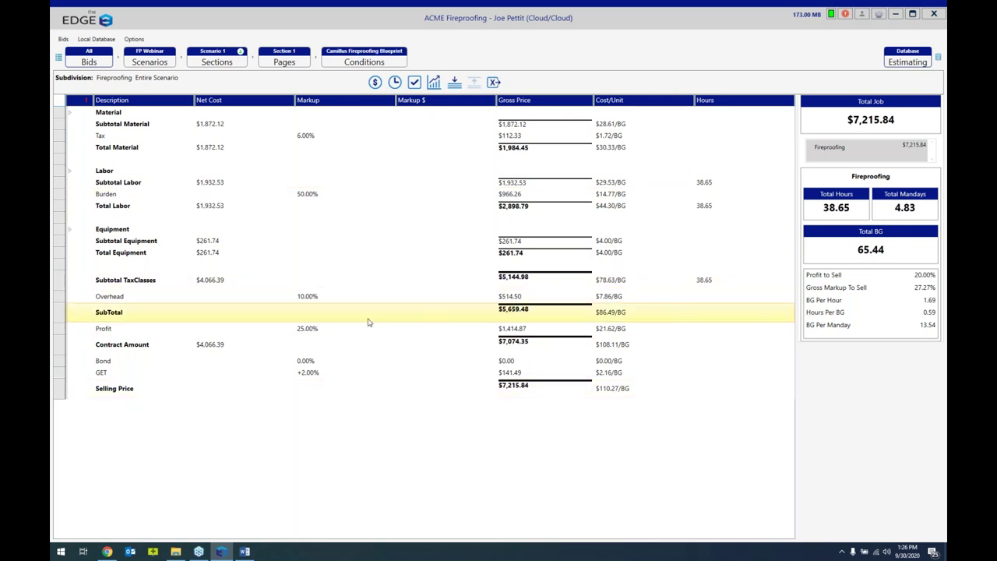
double_click(307, 301)
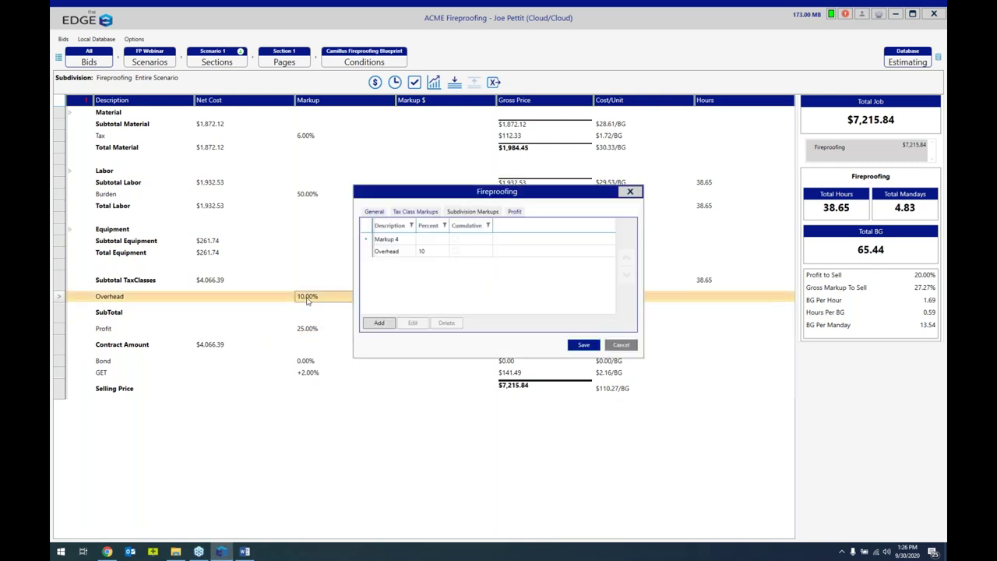
double_click(431, 252)
double_click(467, 281)
type("15.00")
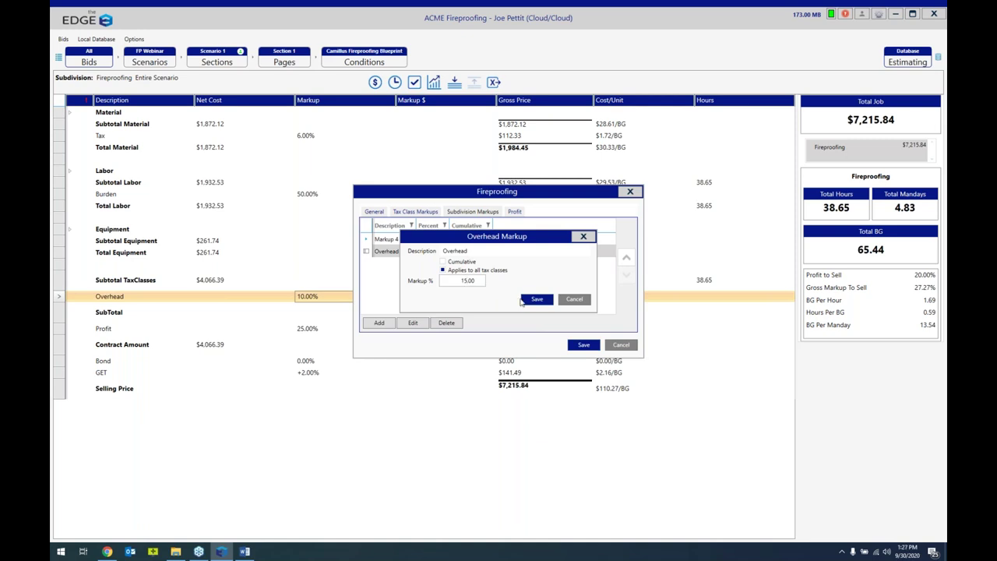
left_click(528, 300)
left_click(572, 345)
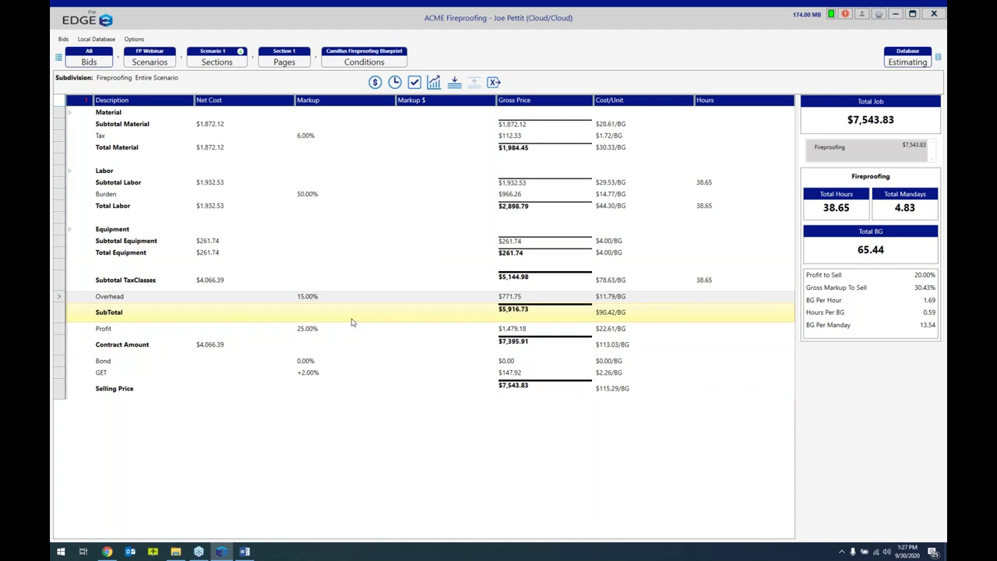
- Remove Recap, Fireproofing Drawing Report, Fireproofing Spray Chart, Consolidated Report and Fireproofing Report from the favorite reports
left_click(433, 83)
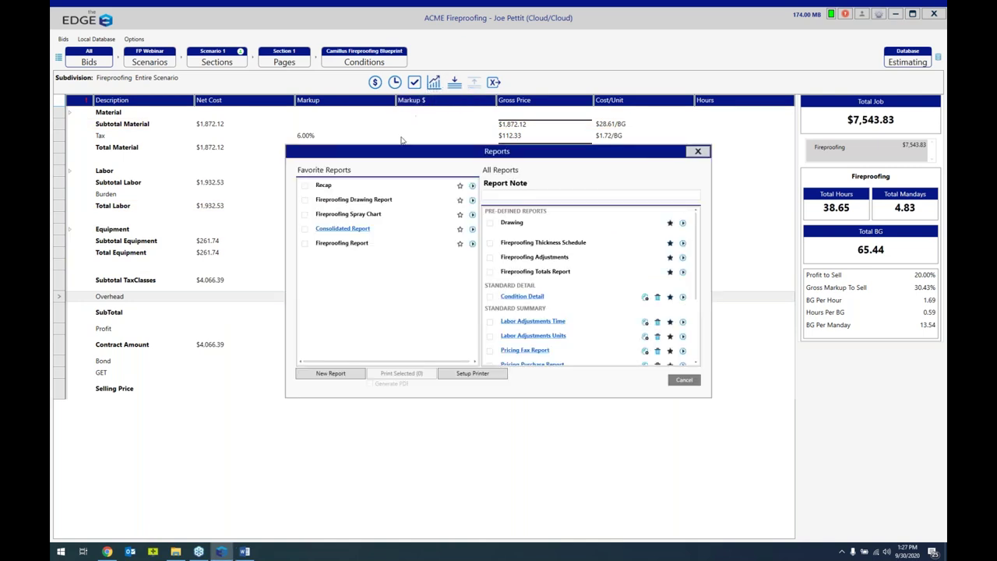
left_click(459, 185)
left_click(459, 199)
left_click(460, 185)
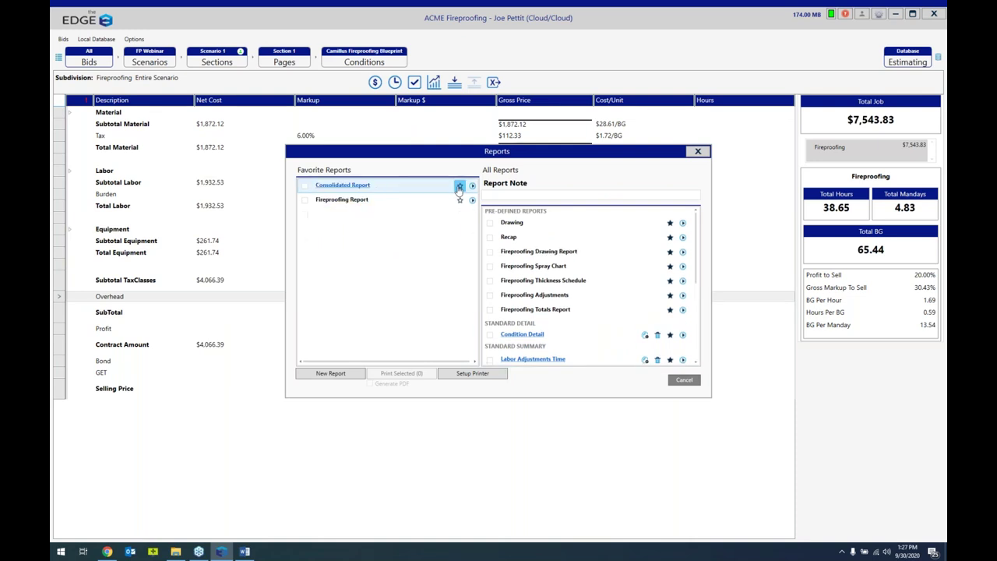
left_click(460, 185)
left_click(459, 184)
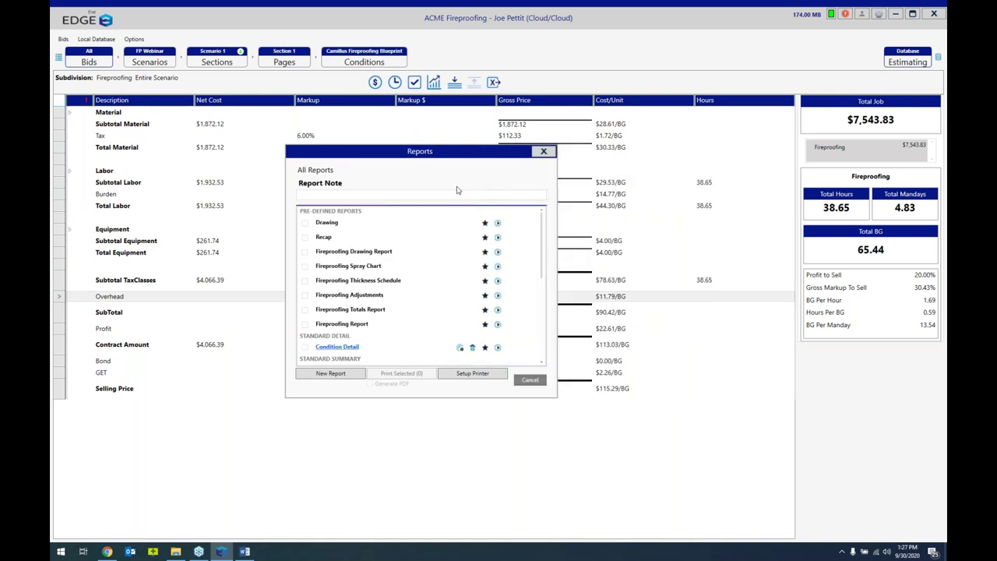
- Run the Recap report, read through its material and labor costs, and close it
left_click(498, 239)
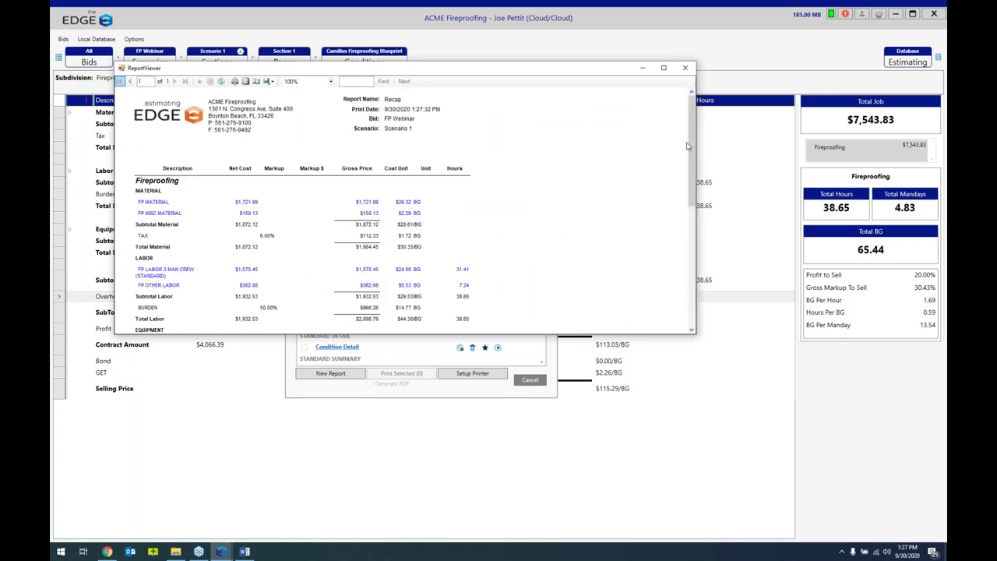
left_click_drag(690, 141, 671, 95)
left_click(684, 67)
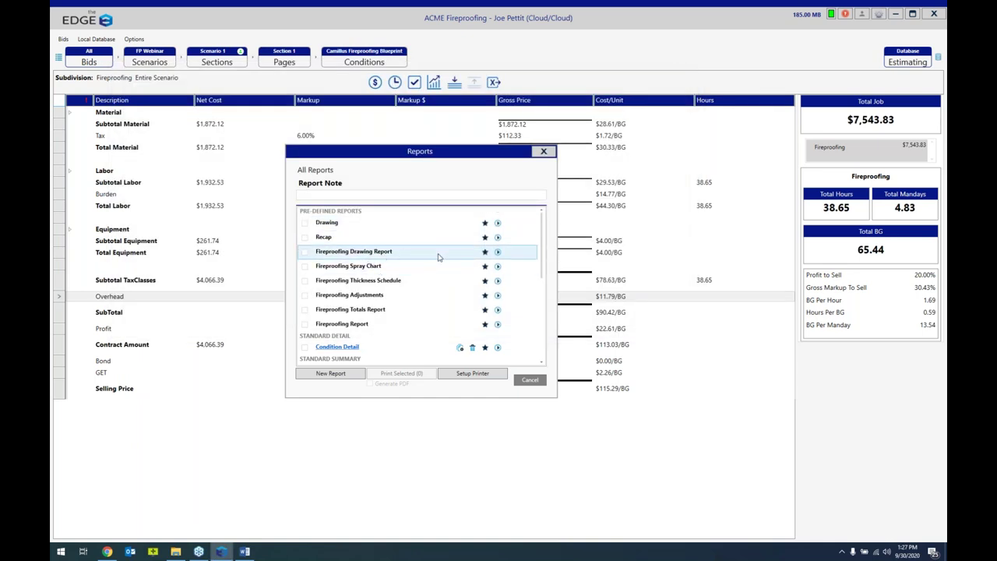
- Run the Fireproofing Drawing Report on 11 x 17 paper, examine the marked-up drawing and its legend page, and close it
left_click(497, 253)
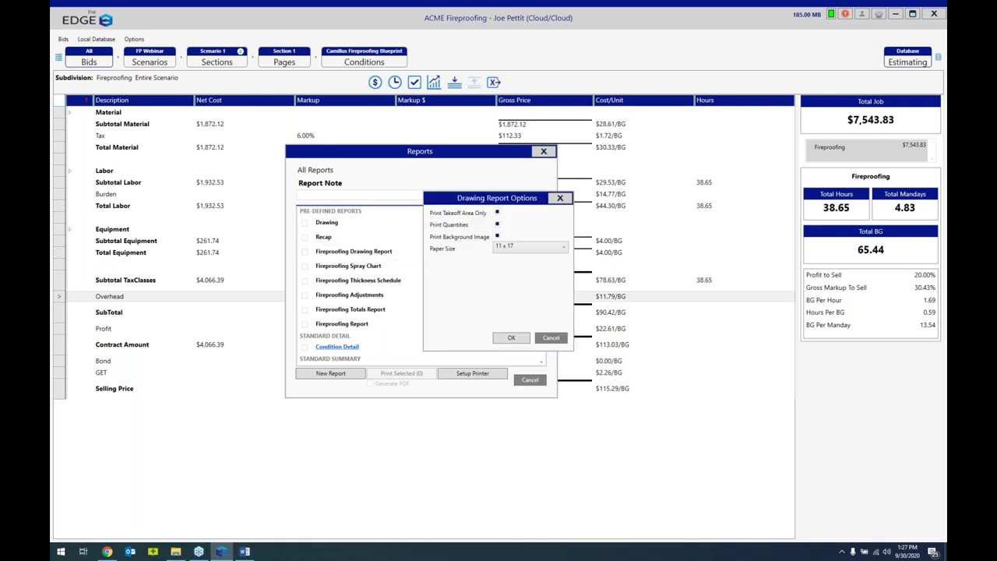
left_click(508, 341)
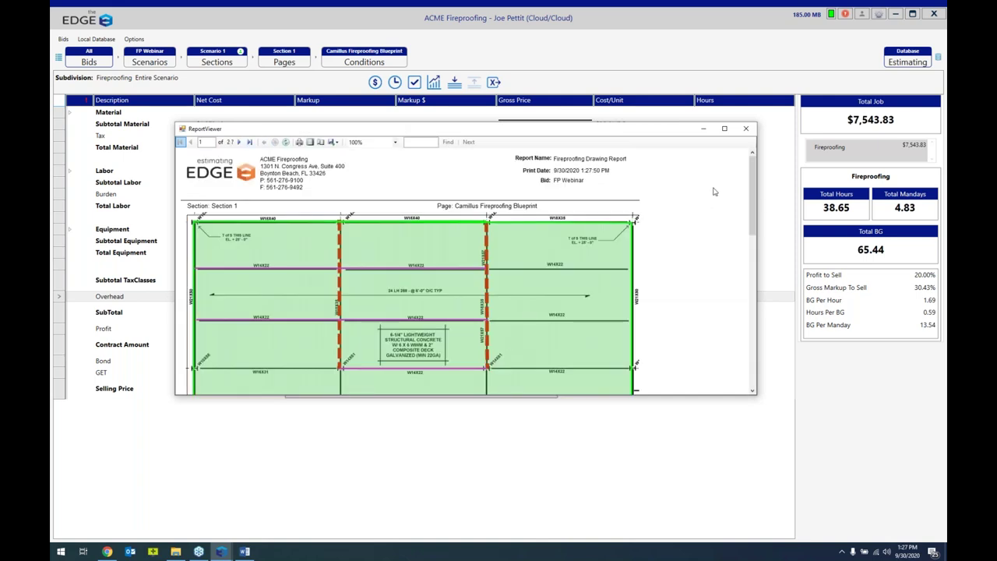
left_click(724, 129)
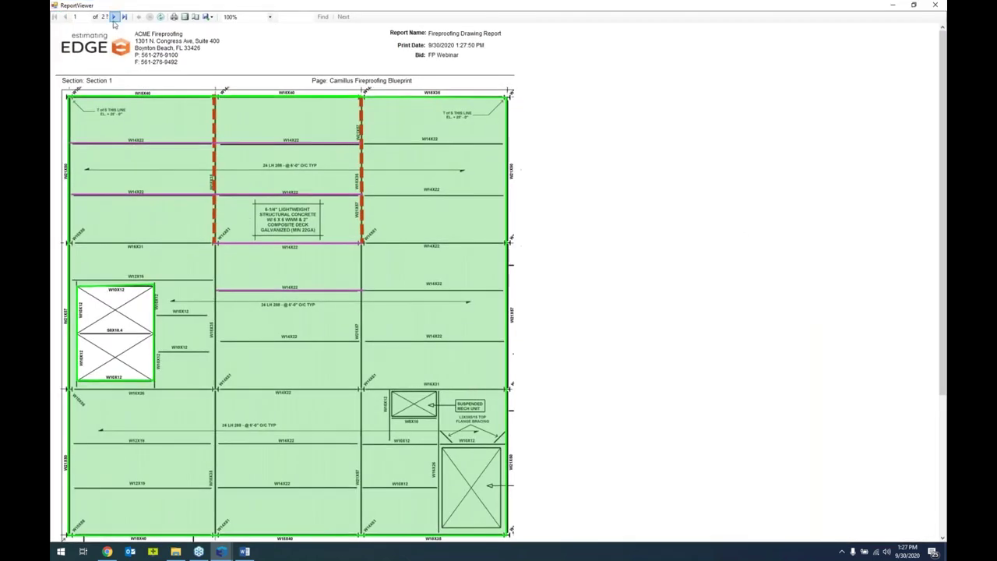
left_click(114, 16)
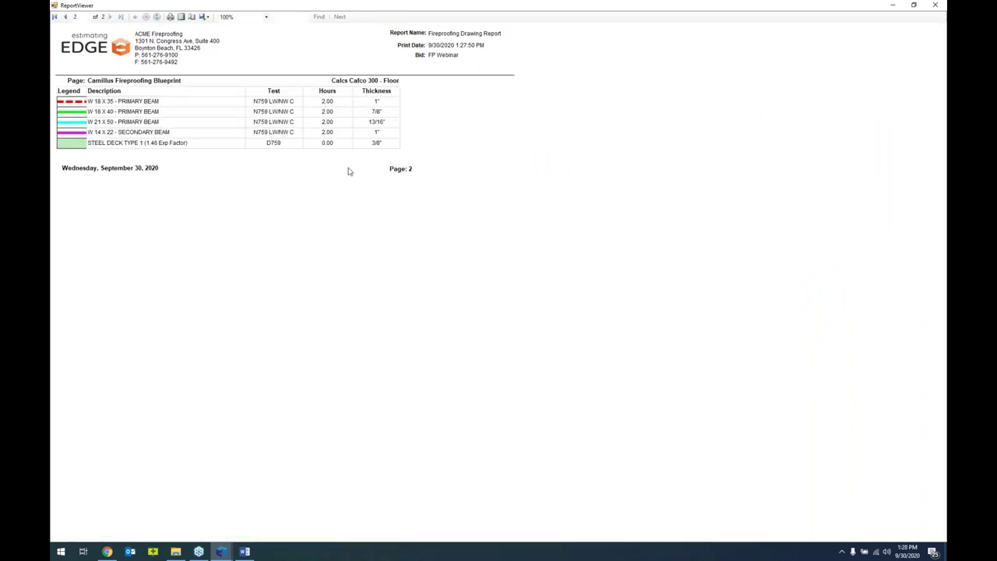
left_click(934, 5)
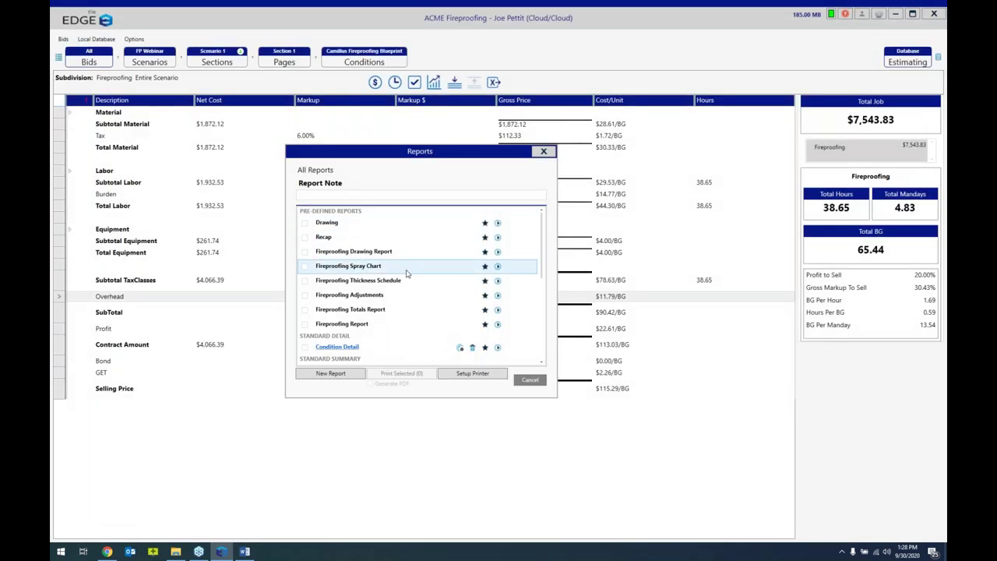
- Run the Fireproofing Spray Chart on 11 x 17 paper with thicknesses printed and colors assigned by Thickness (DESC), checking the drawing colors first
left_click(498, 267)
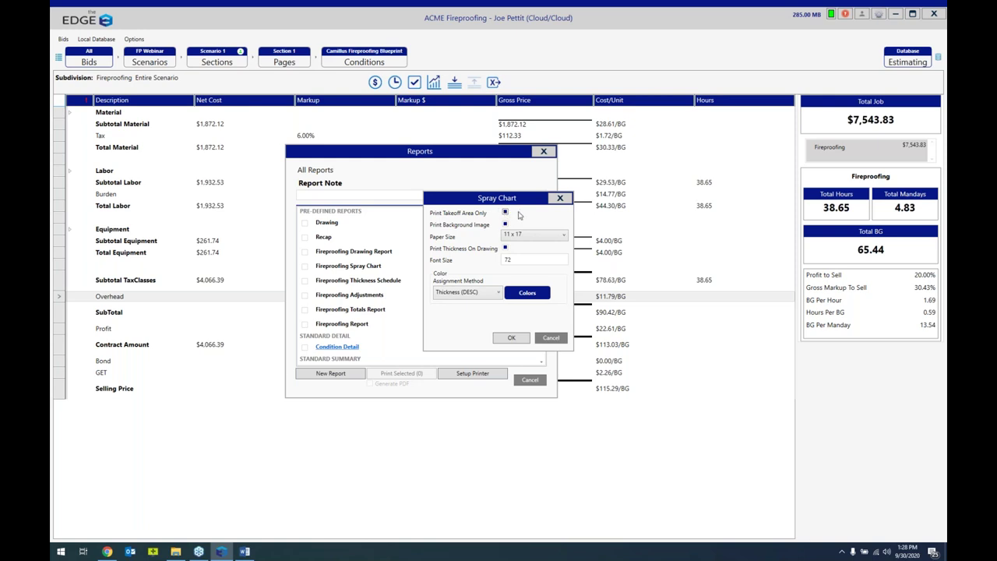
left_click(564, 235)
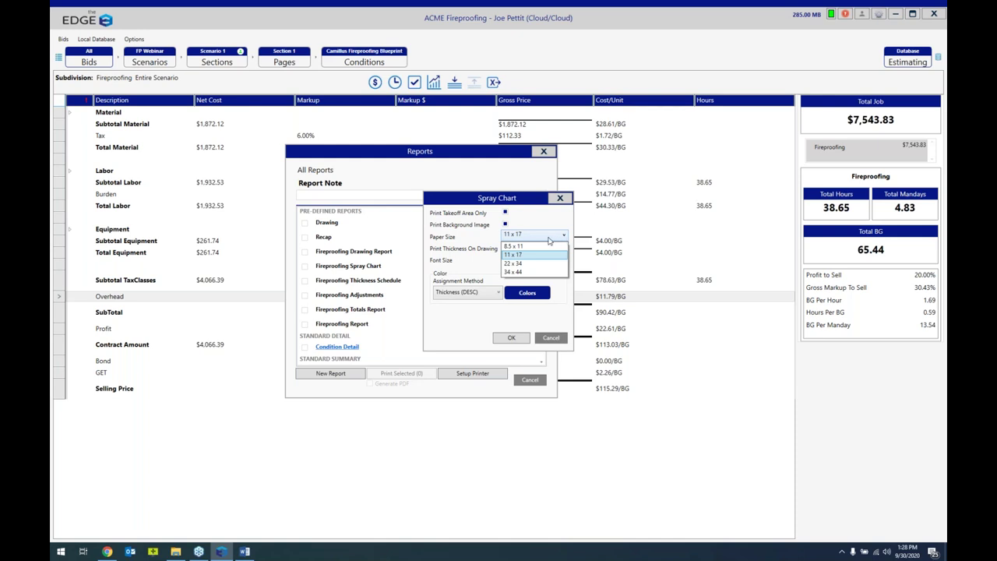
left_click(548, 240)
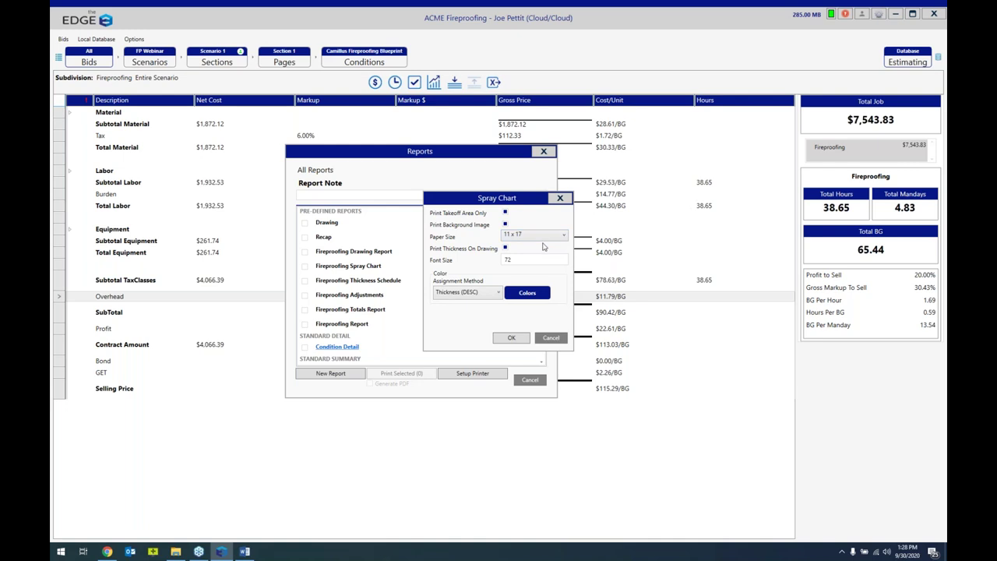
left_click(521, 294)
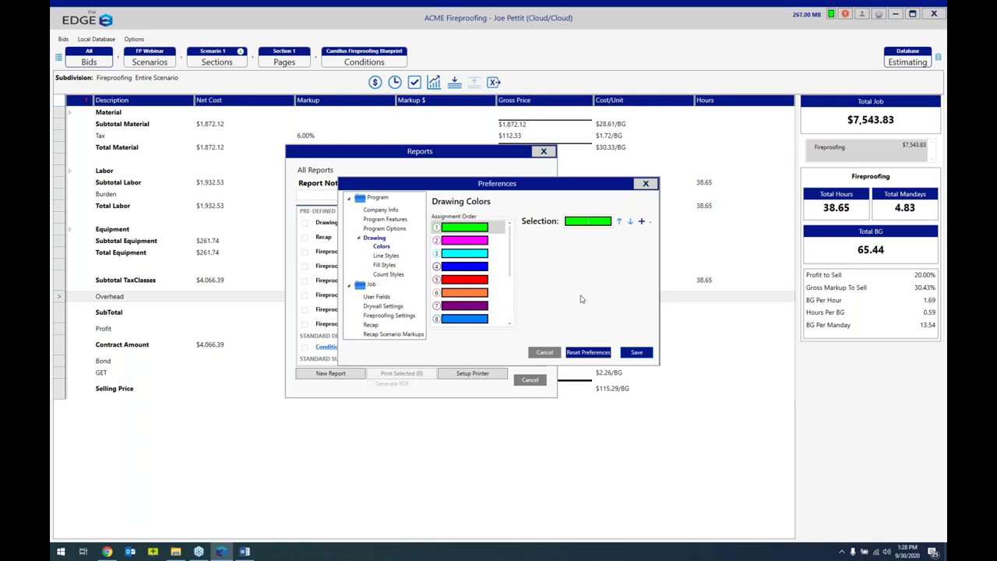
left_click(636, 353)
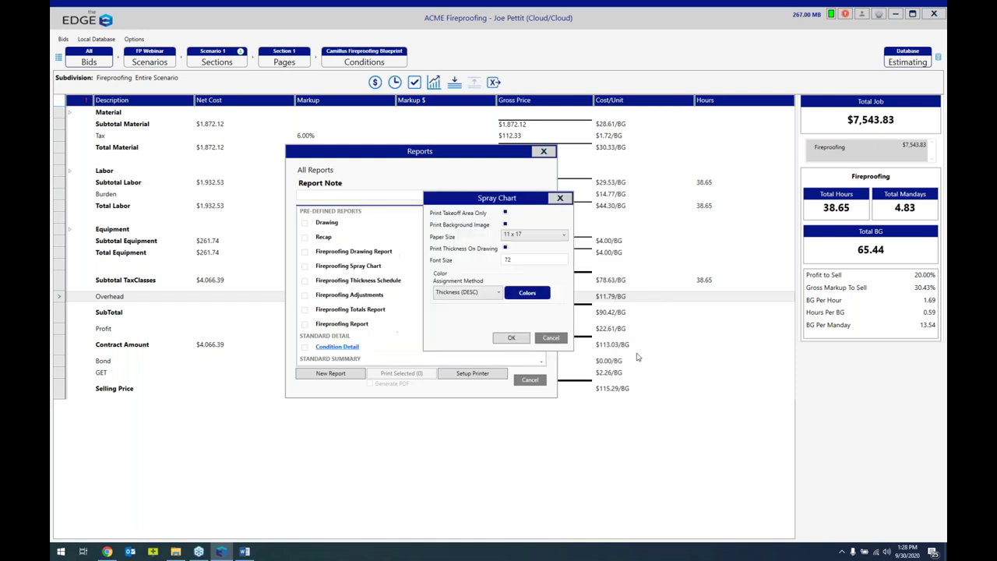
left_click(512, 337)
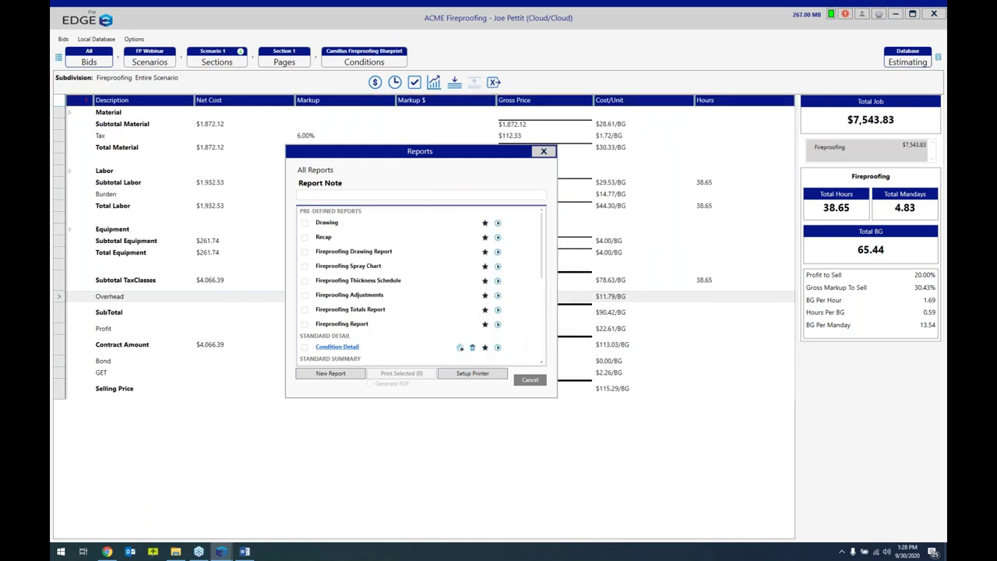
left_click(497, 347)
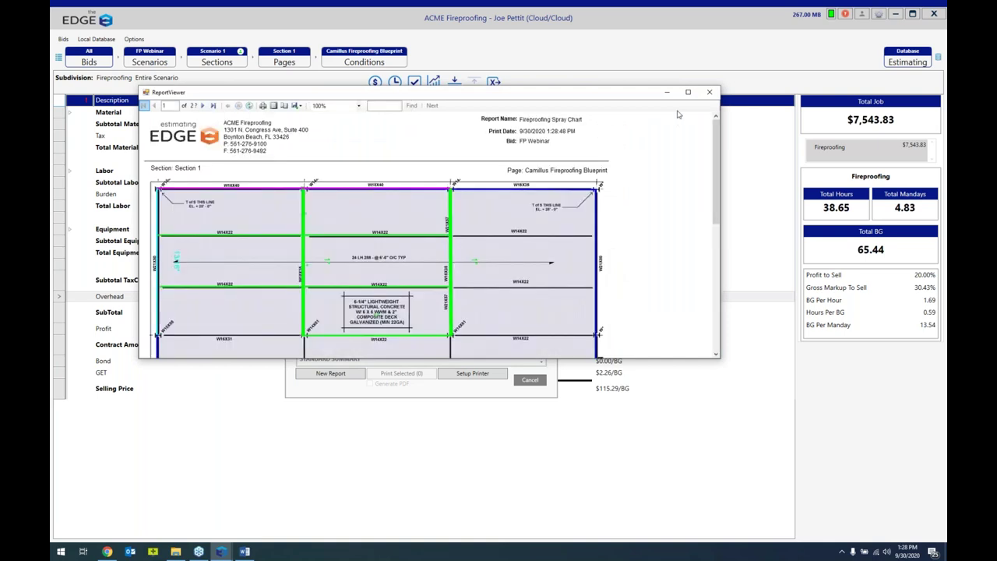
- Examine the spray chart drawing at 200% and the thickness legend on page 2, then close the report
left_click(687, 92)
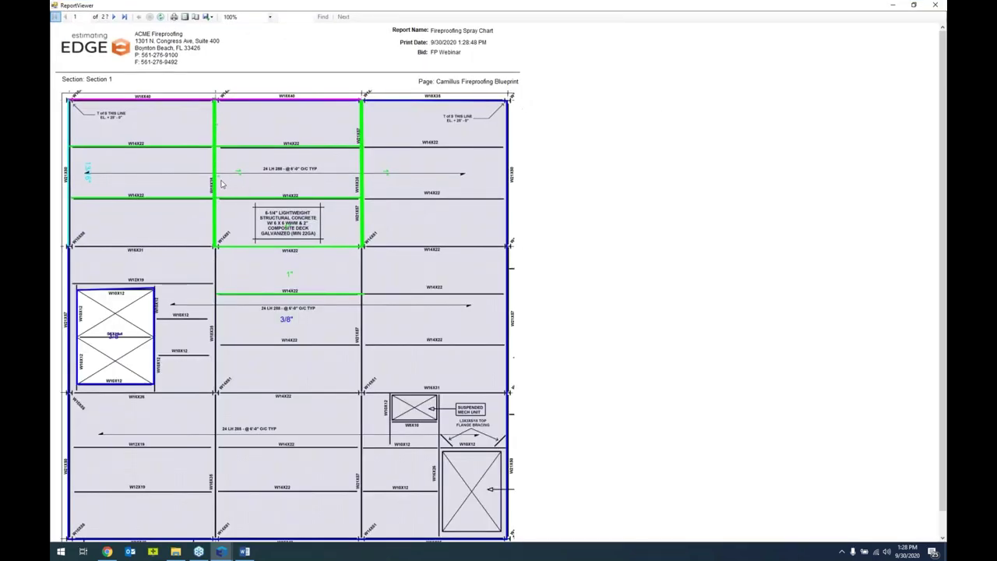
left_click(269, 17)
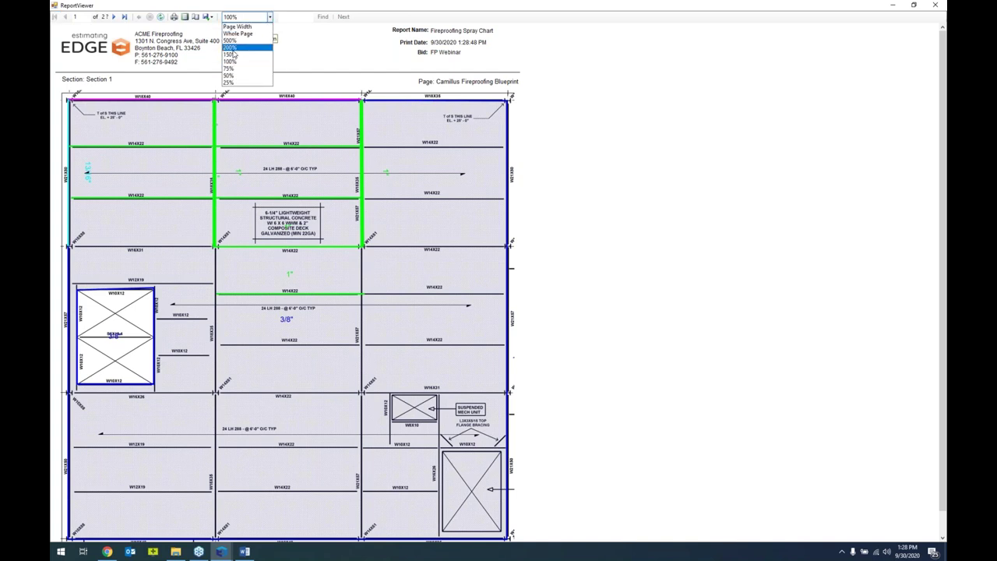
left_click(248, 47)
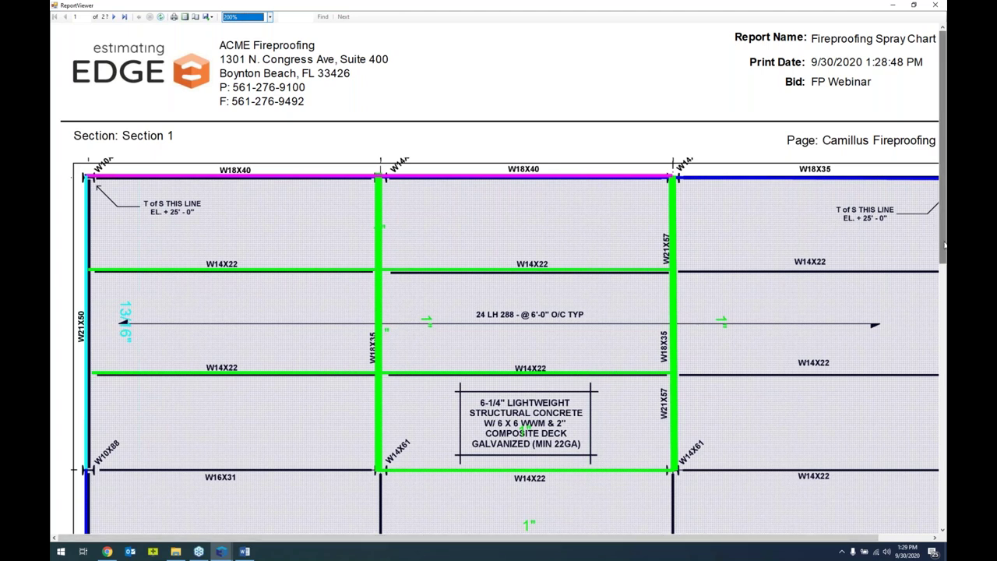
left_click_drag(944, 245, 284, 125)
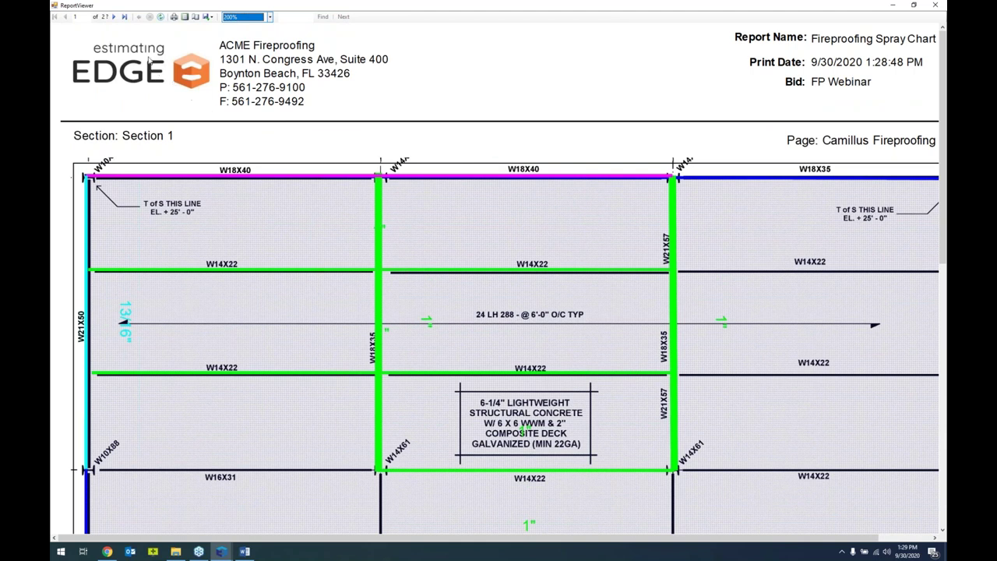
left_click(114, 17)
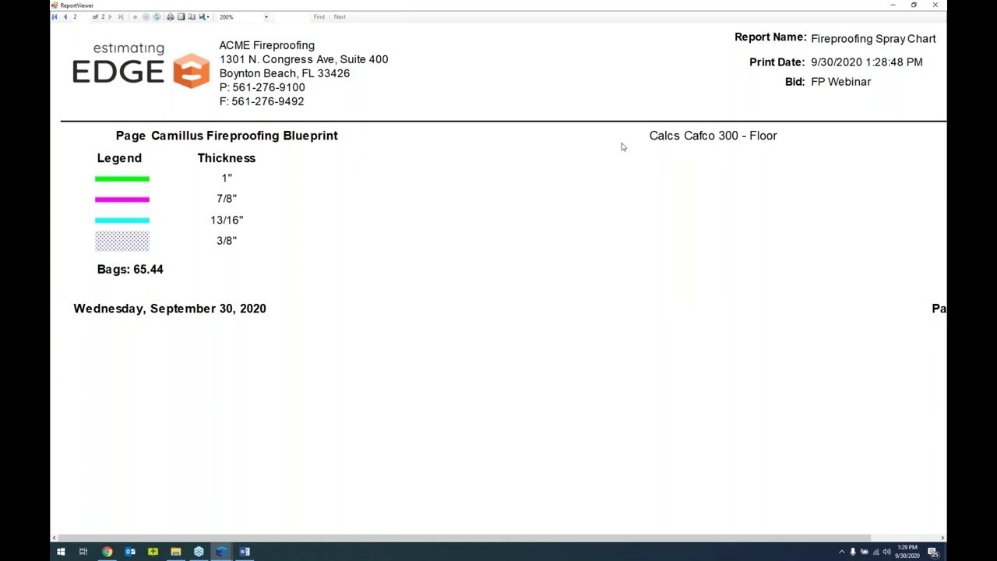
left_click(935, 5)
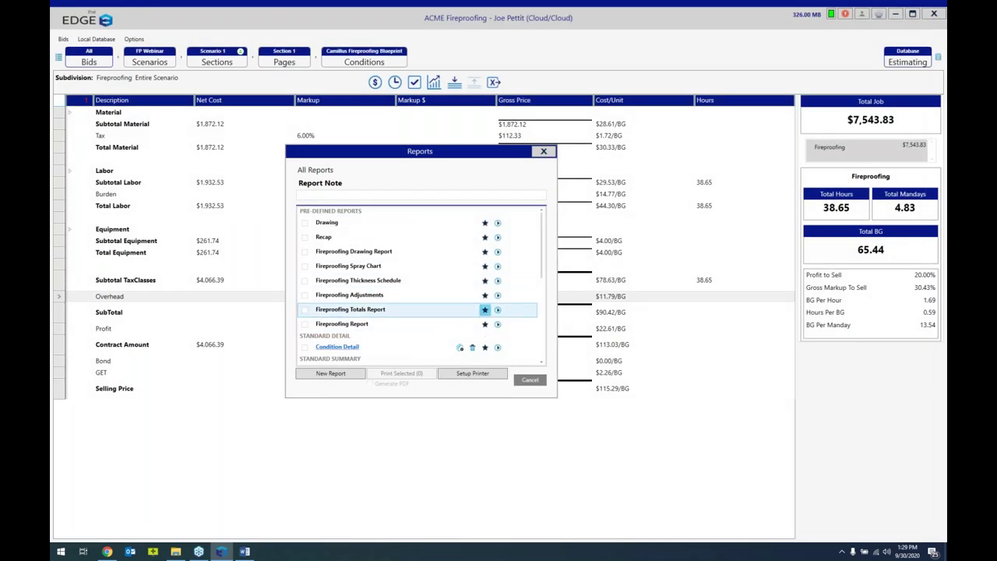
- Run the Fireproofing Totals Report with Show Details enabled, read through its surface totals, and close it
left_click(498, 310)
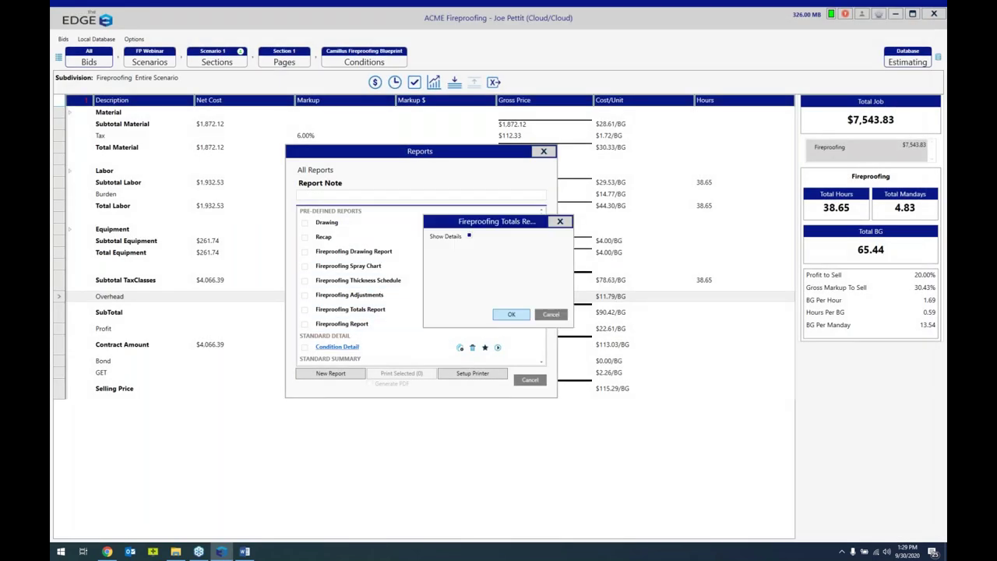
left_click(510, 315)
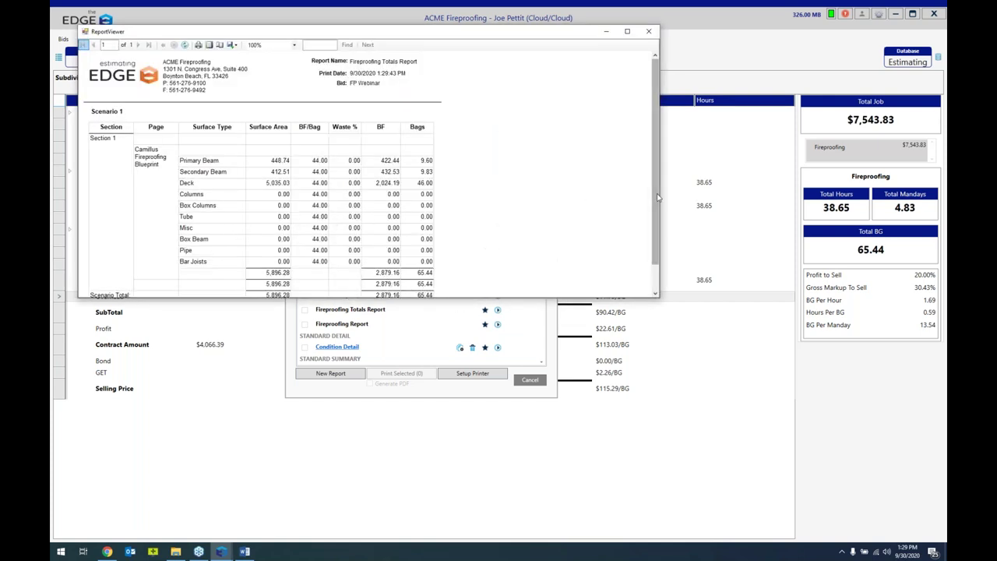
left_click_drag(657, 202, 651, 233)
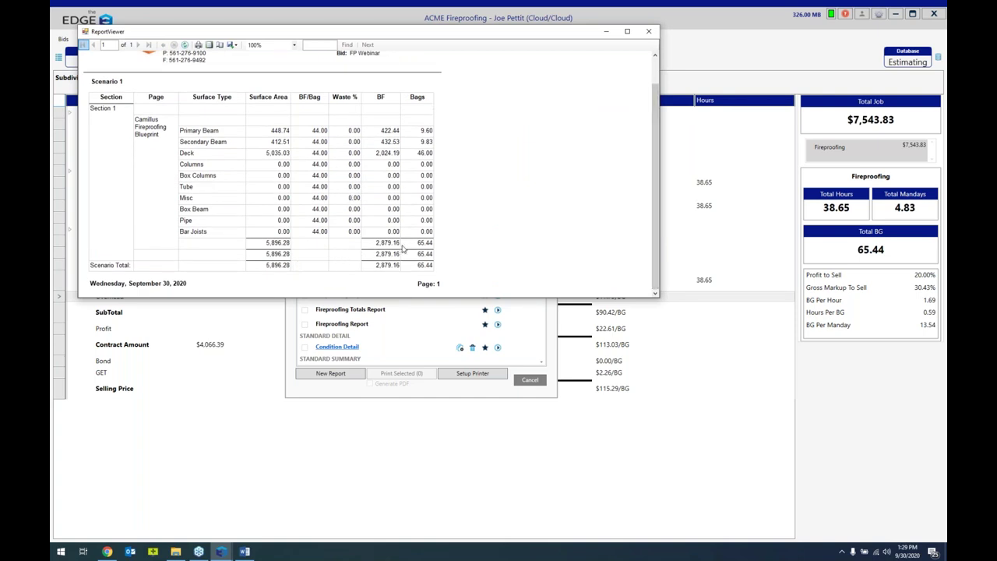
left_click(647, 31)
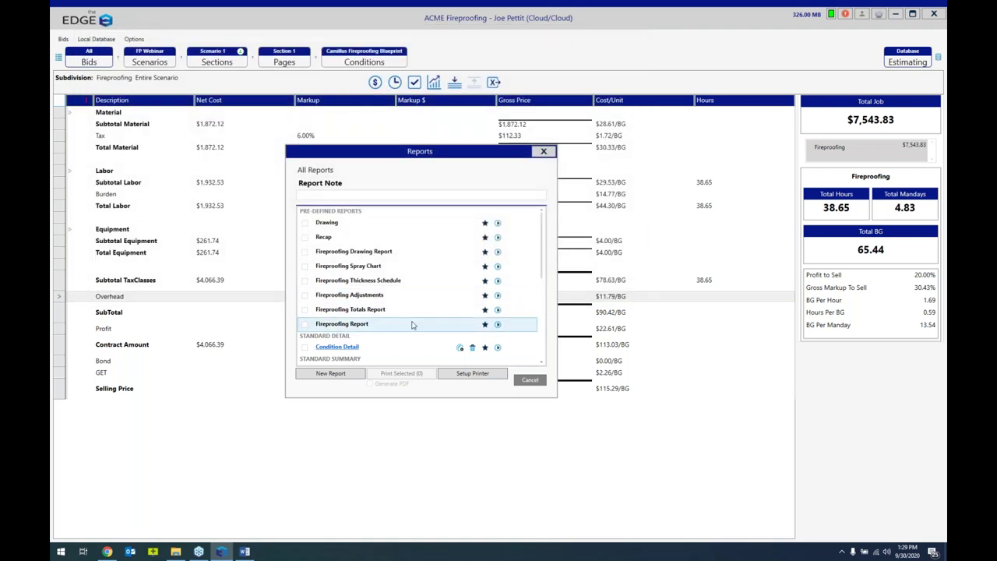
- Run the Fireproofing Report without test beams, examine the surface type and beam thickness tables on its first page, and close it
left_click(497, 323)
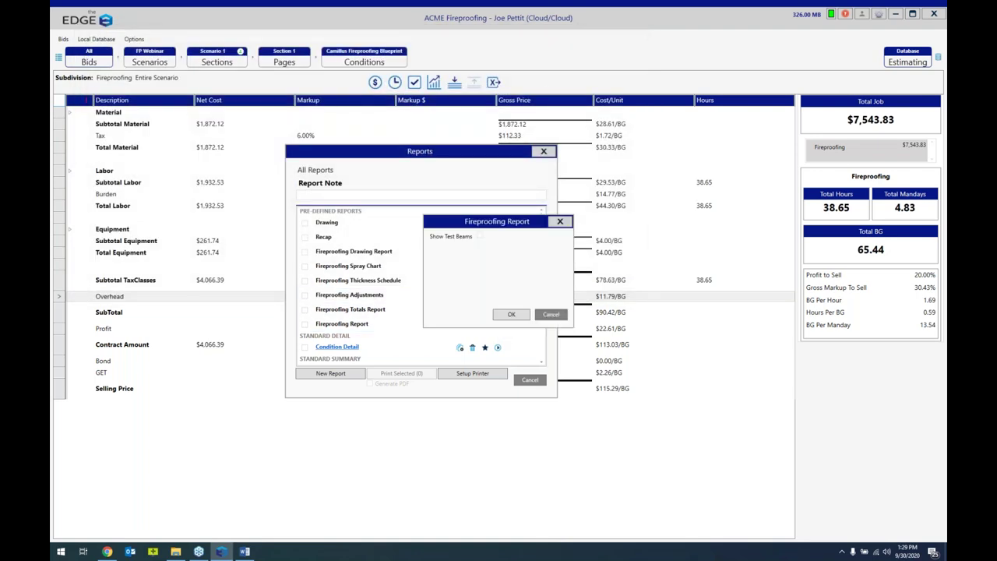
left_click(510, 315)
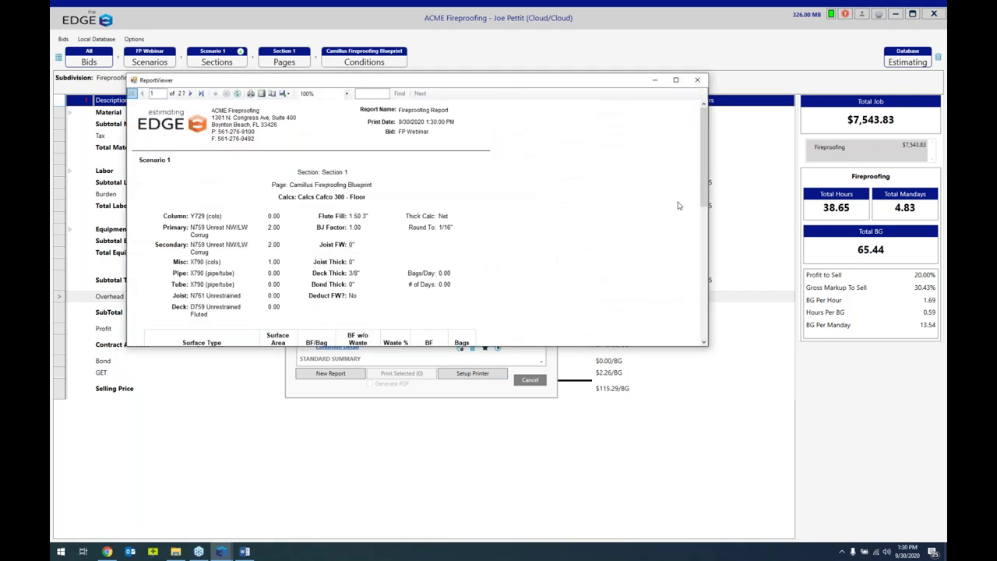
left_click_drag(703, 196, 701, 292)
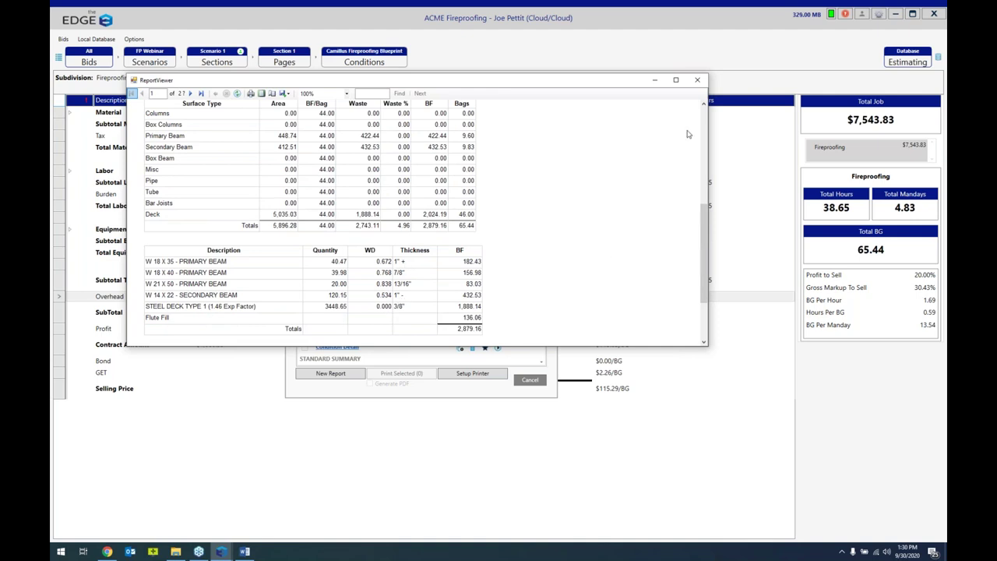
left_click(697, 80)
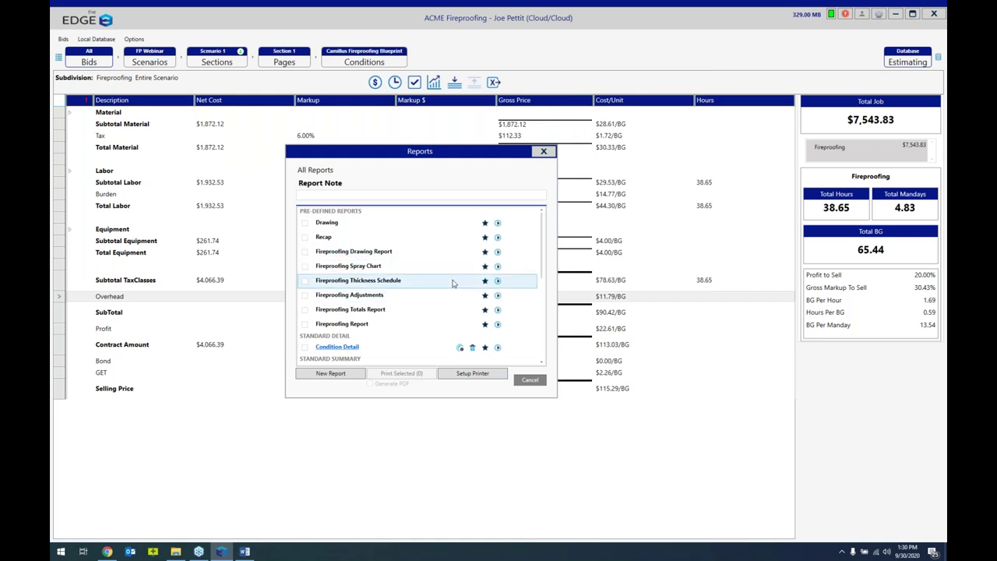
- Add Recap, Fireproofing Spray Chart, Fireproofing Report and Consolidated Report to the favorite reports
left_click(484, 237)
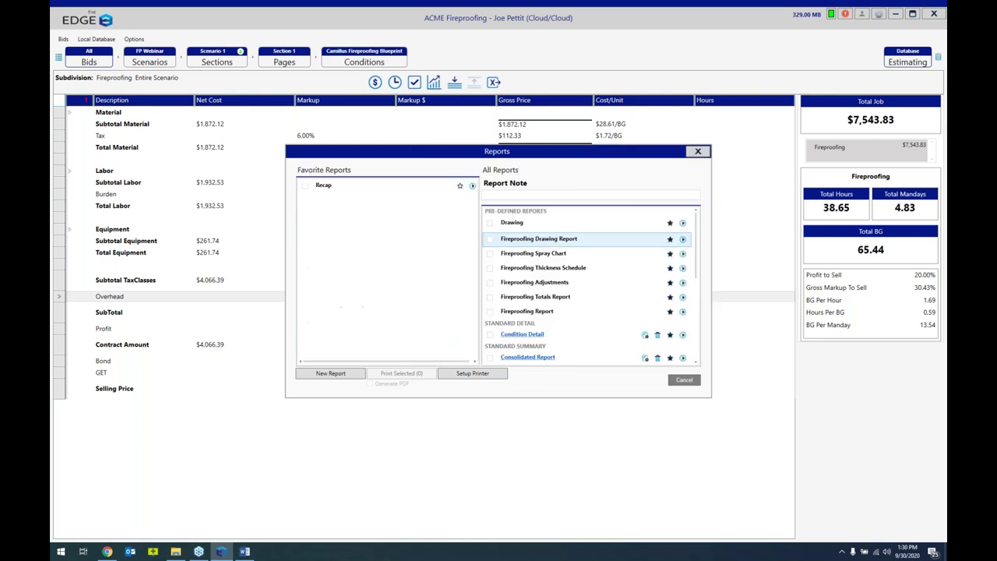
left_click(670, 254)
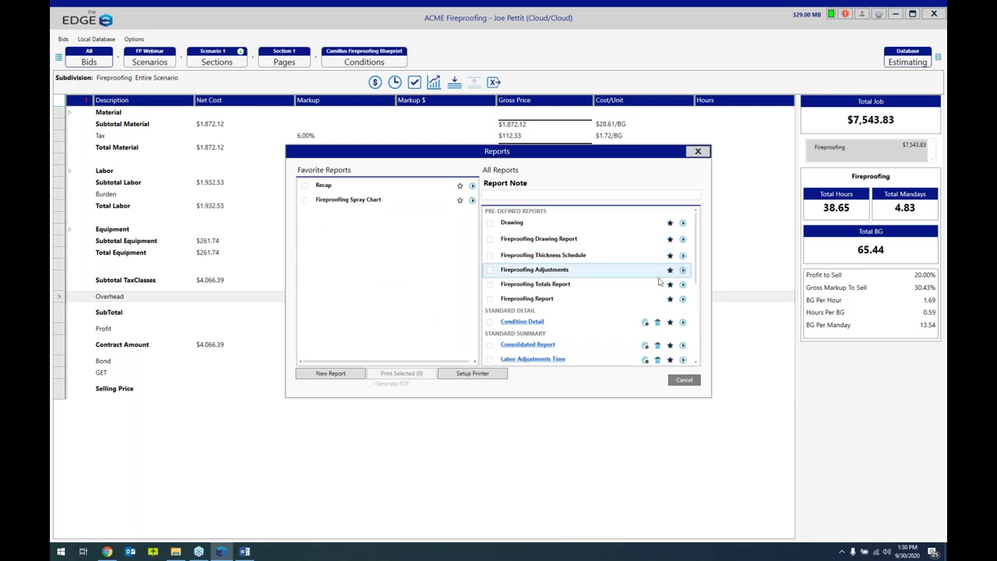
left_click(669, 299)
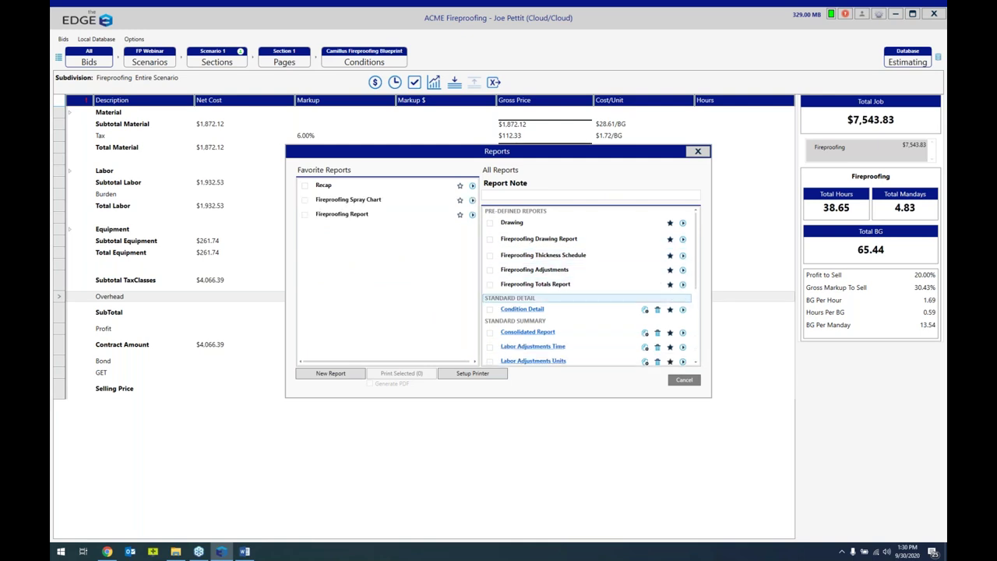
left_click(669, 332)
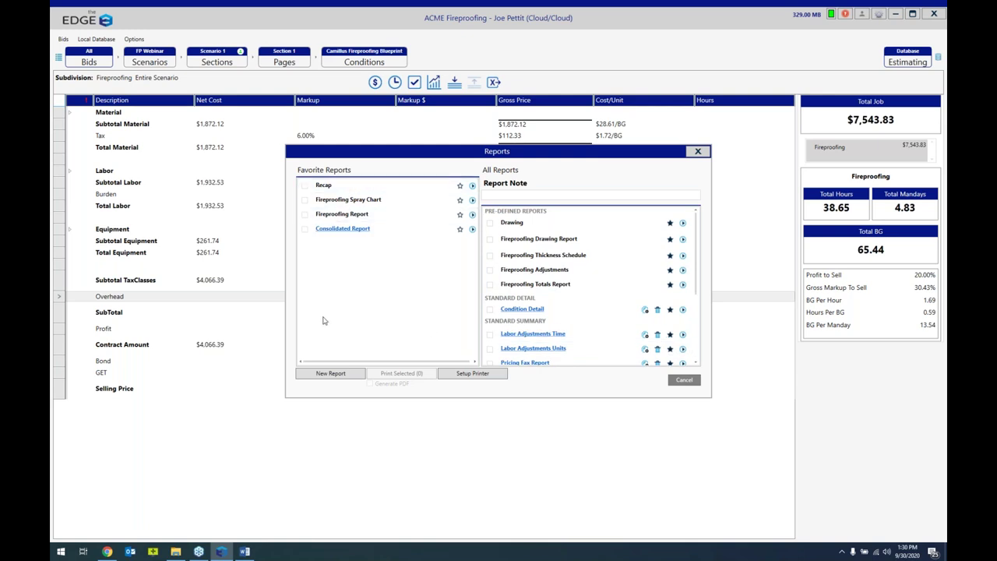
- Select the favorites in the order Spray Chart, Fireproofing Report, Recap, Consolidated Report, and start printing them to one PDF
left_click(305, 201)
left_click(305, 215)
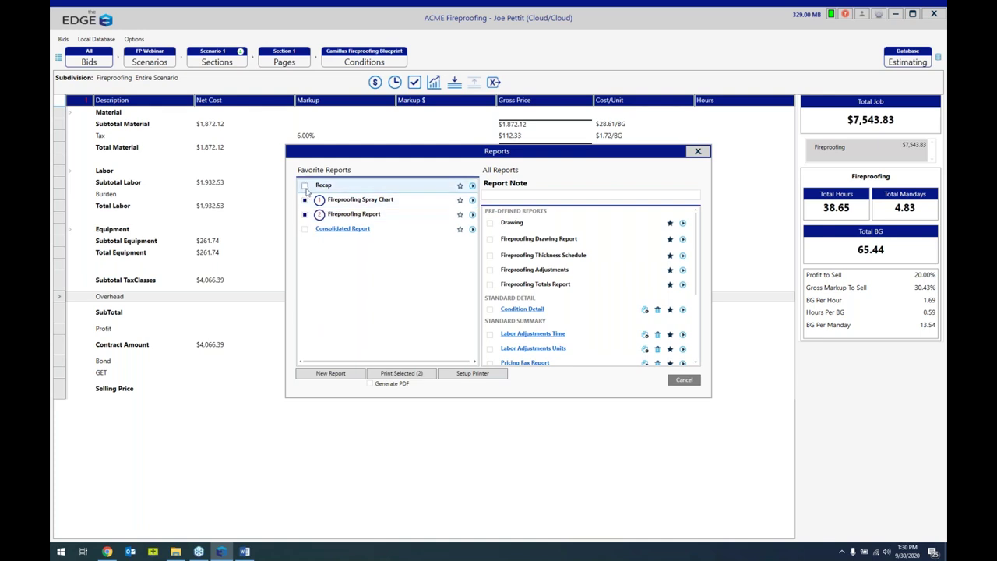
left_click(304, 186)
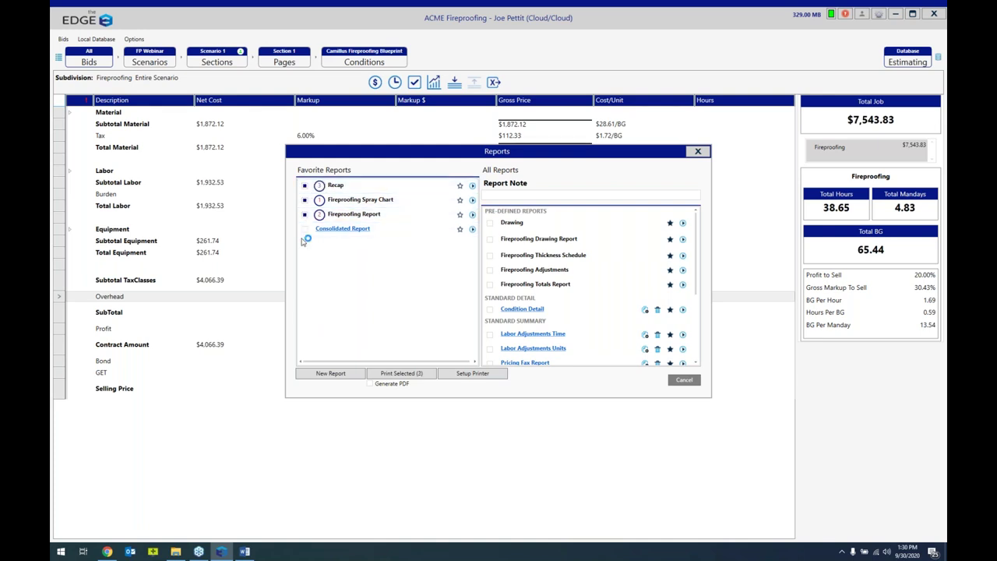
left_click(304, 229)
left_click(400, 374)
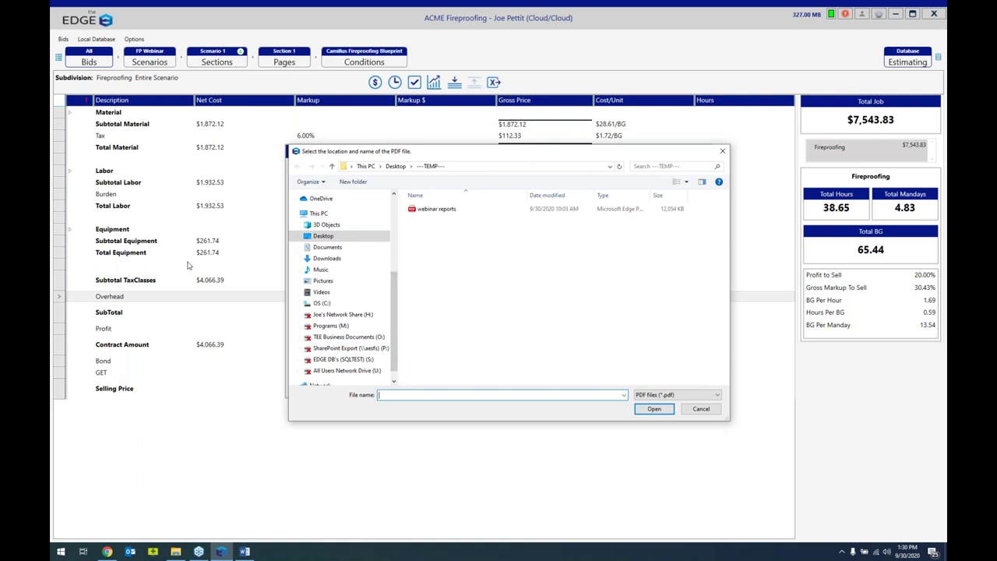
- Name the PDF Webinar, accept the 11 x 17 Spray Chart options and the Fireproofing Report without test beams, and close the reports window
type("Web")
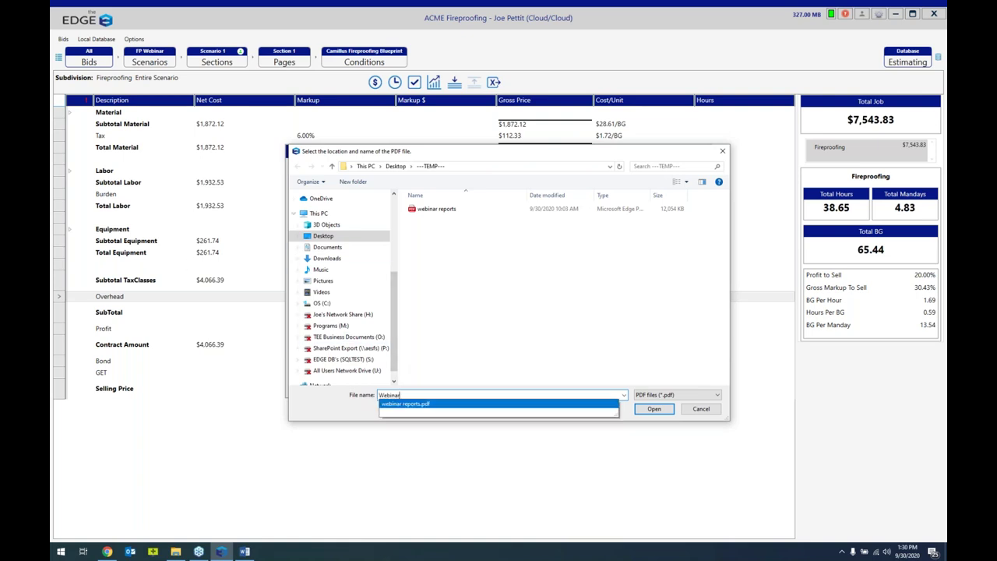
type("inar")
left_click(664, 412)
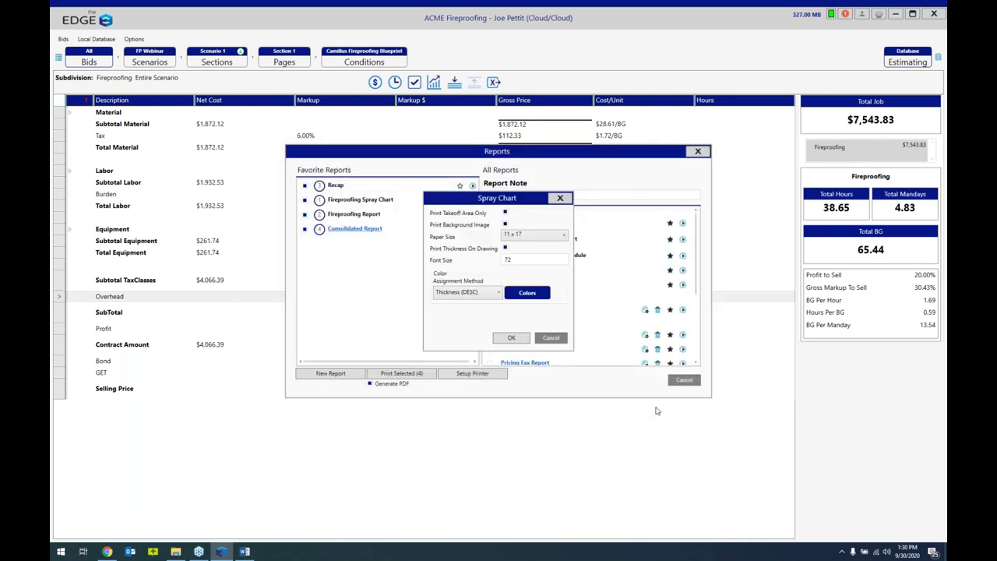
left_click(508, 340)
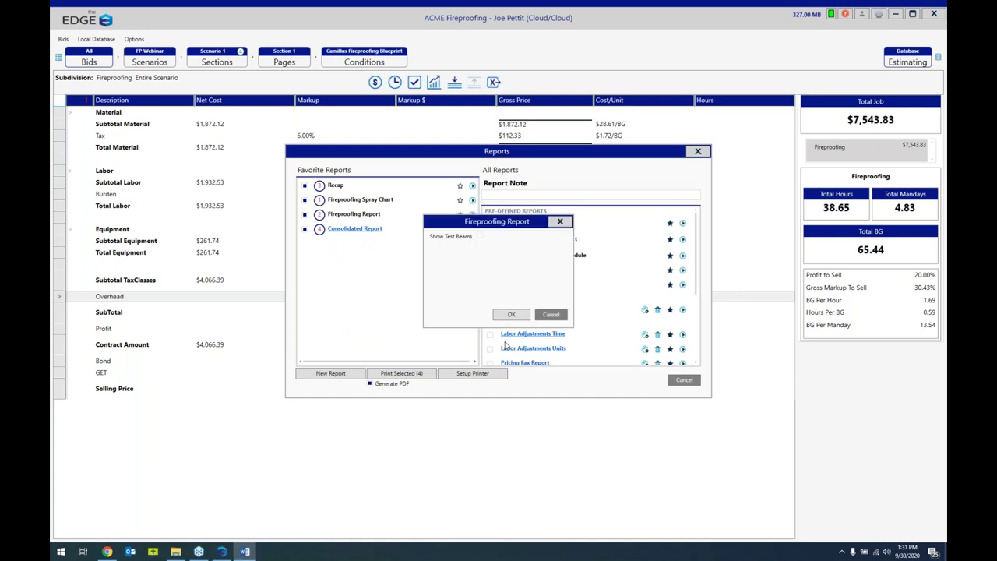
left_click(517, 314)
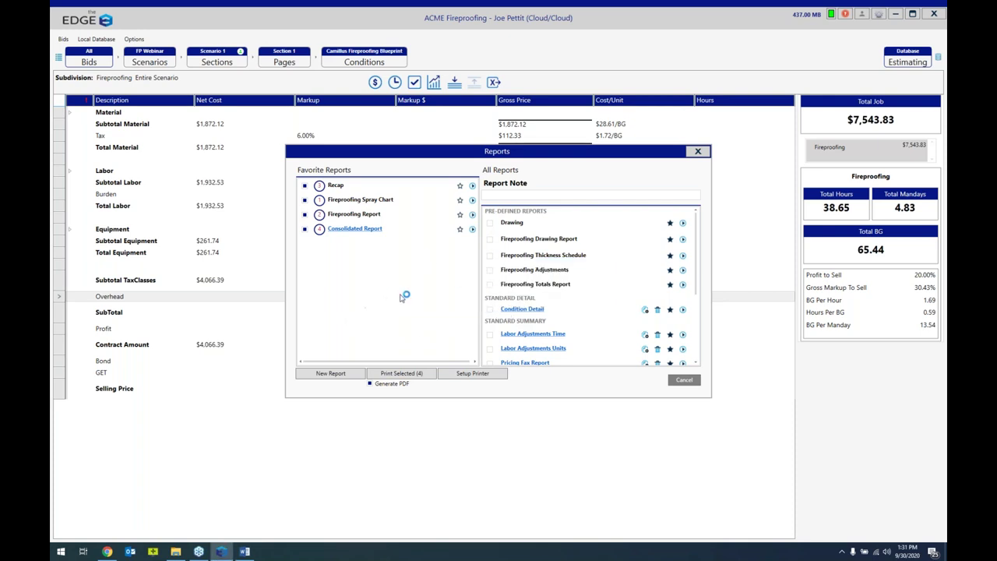
left_click(698, 151)
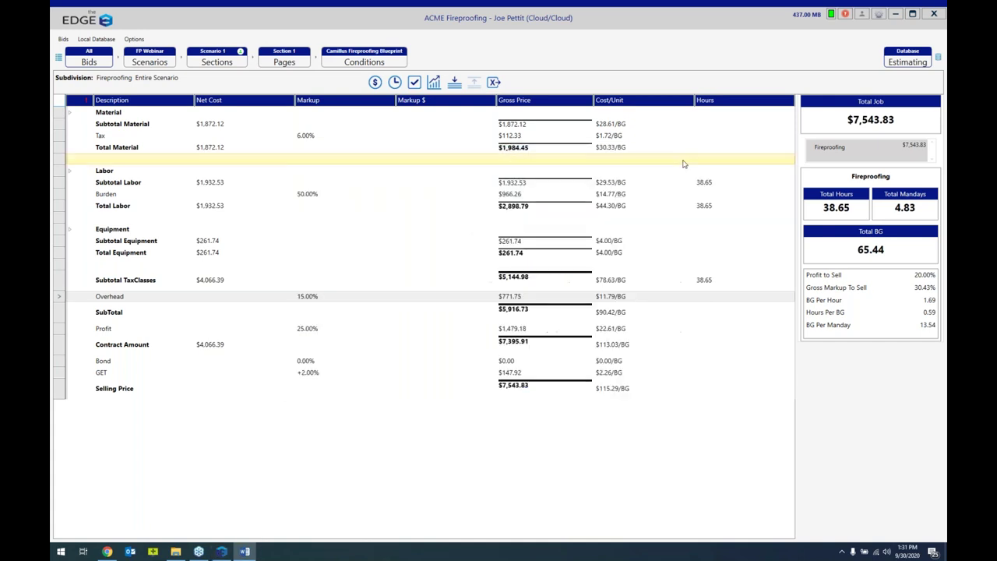
- Open Webinar.pdf from the ---TEMP--- desktop folder, look over its spray chart page, close it, and switch back to The EDGE
left_click(895, 14)
double_click(636, 307)
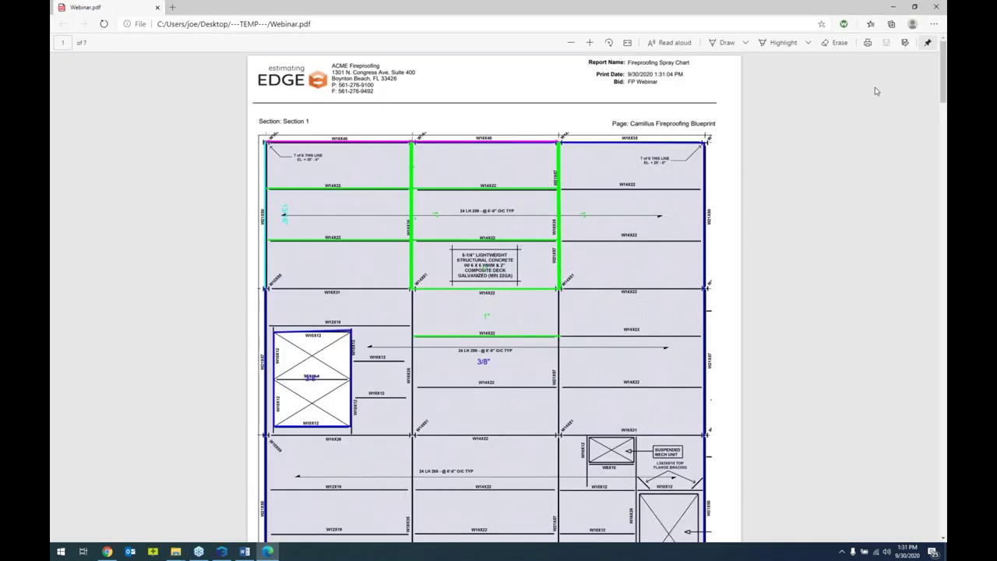
mouse_move(943, 56)
left_mouse_down()
mouse_move(923, 311)
mouse_move(938, 465)
mouse_move(910, 197)
mouse_move(914, 67)
mouse_move(930, 31)
left_mouse_up()
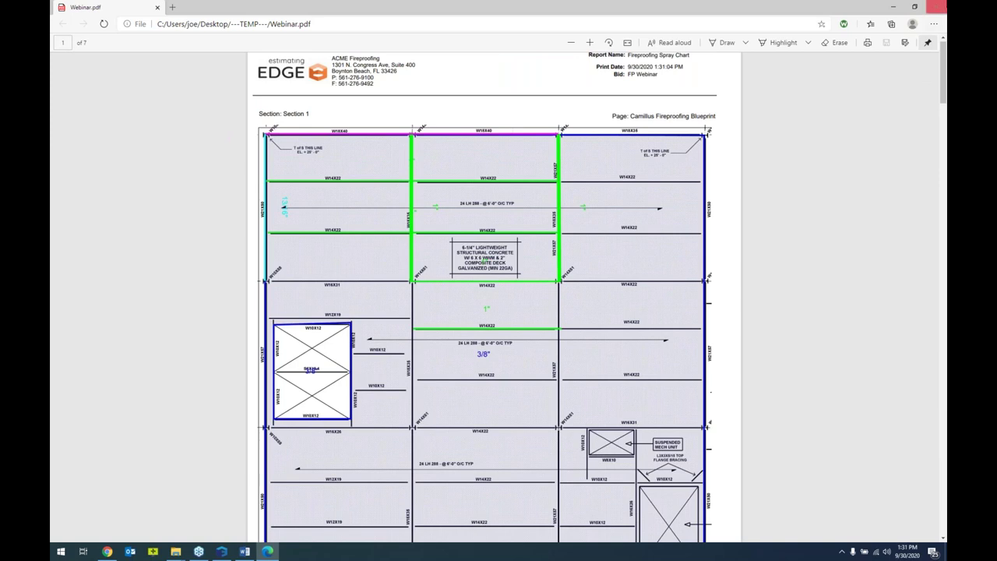
left_click(936, 7)
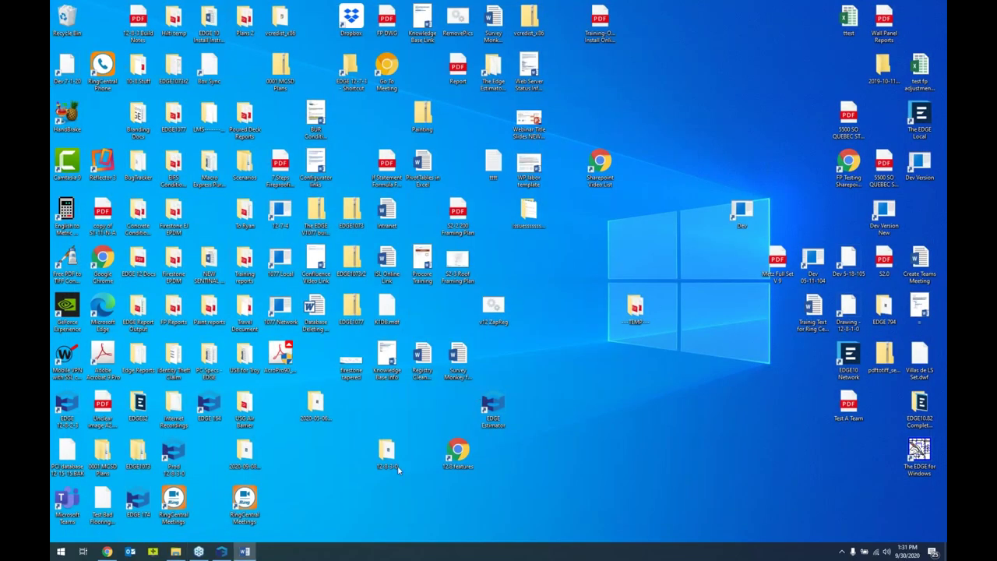
left_click(222, 551)
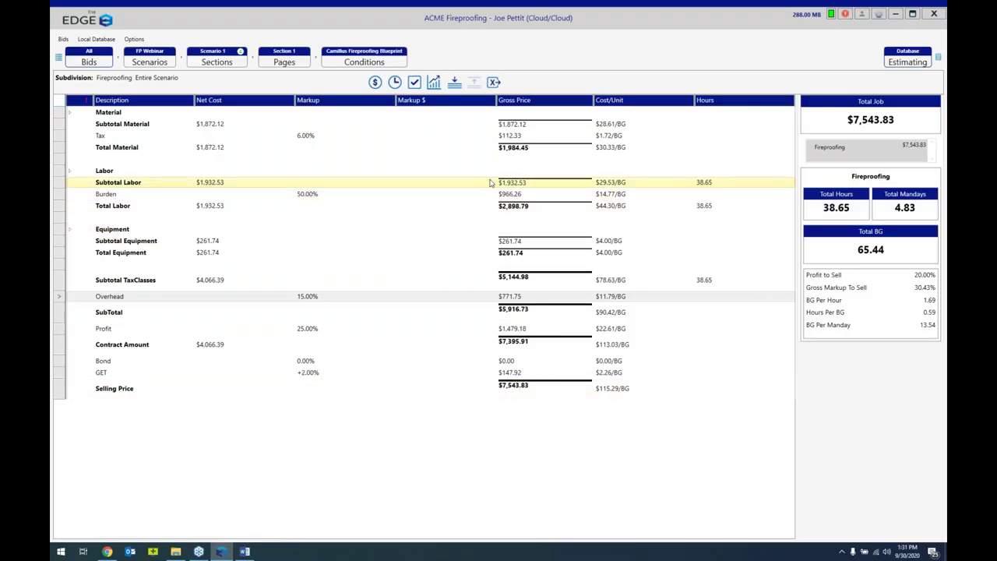
- Look over the blueprint's conditions, return to the FP Webinar scenarios, and check in Scenario 1
left_click(350, 63)
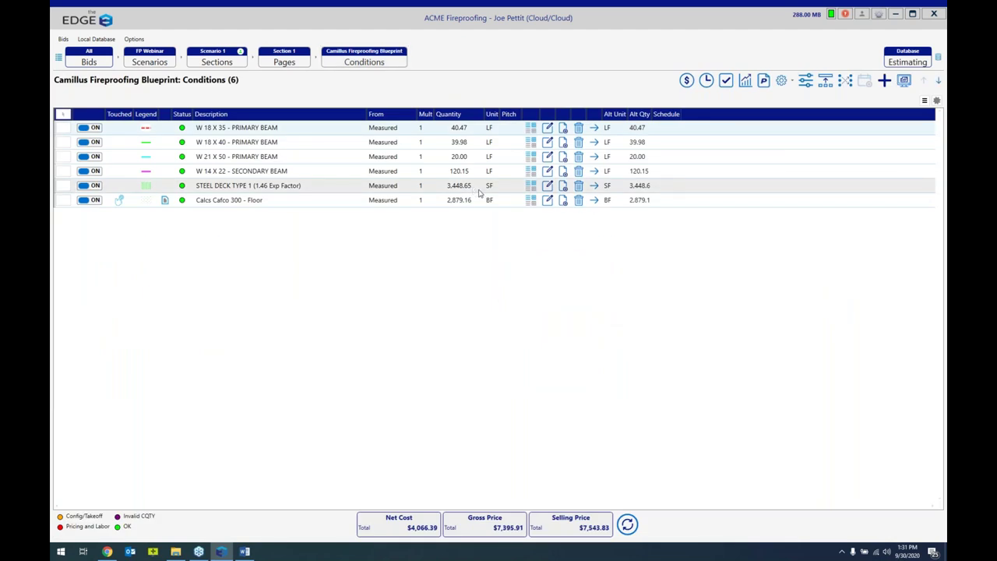
left_click(151, 67)
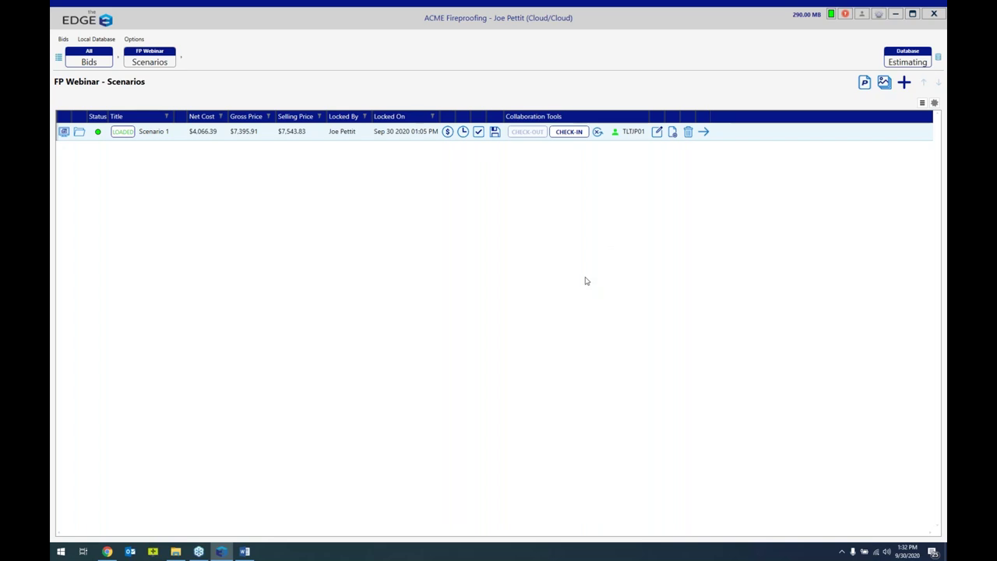
left_click(570, 132)
left_click(486, 309)
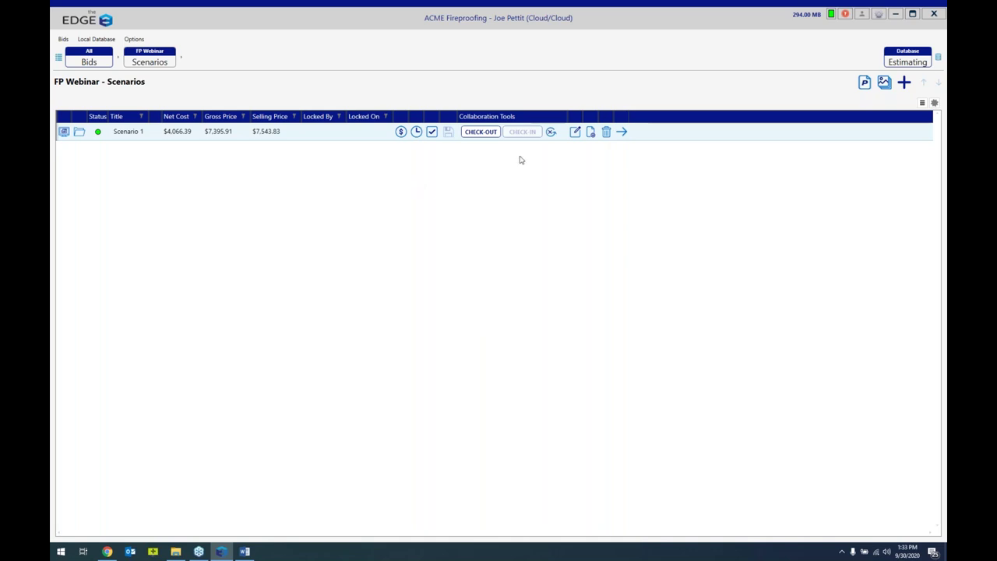
- View the sections of the checked-in Scenario 1, return to the scenarios list, and check the scenario out again
left_click(622, 134)
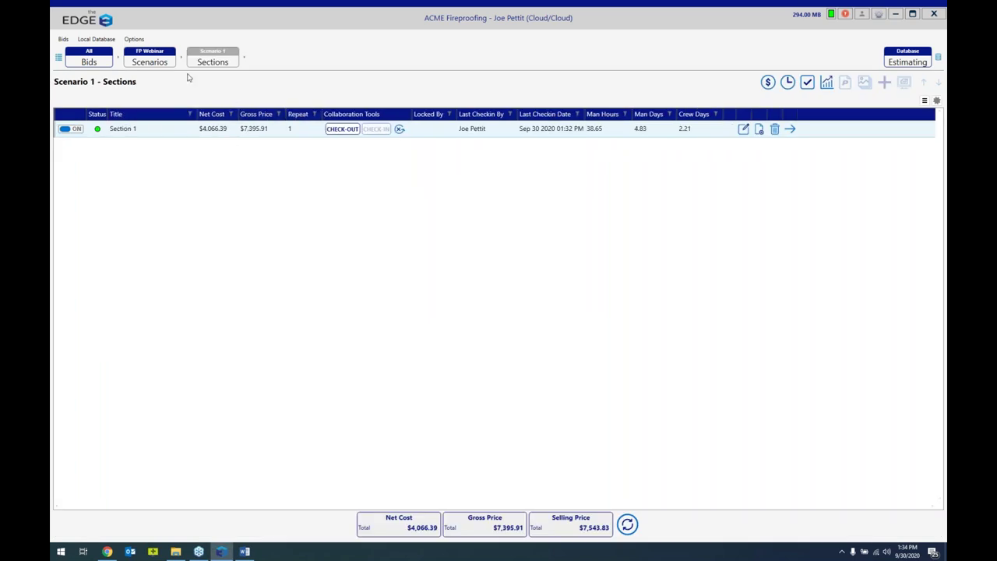
left_click(144, 62)
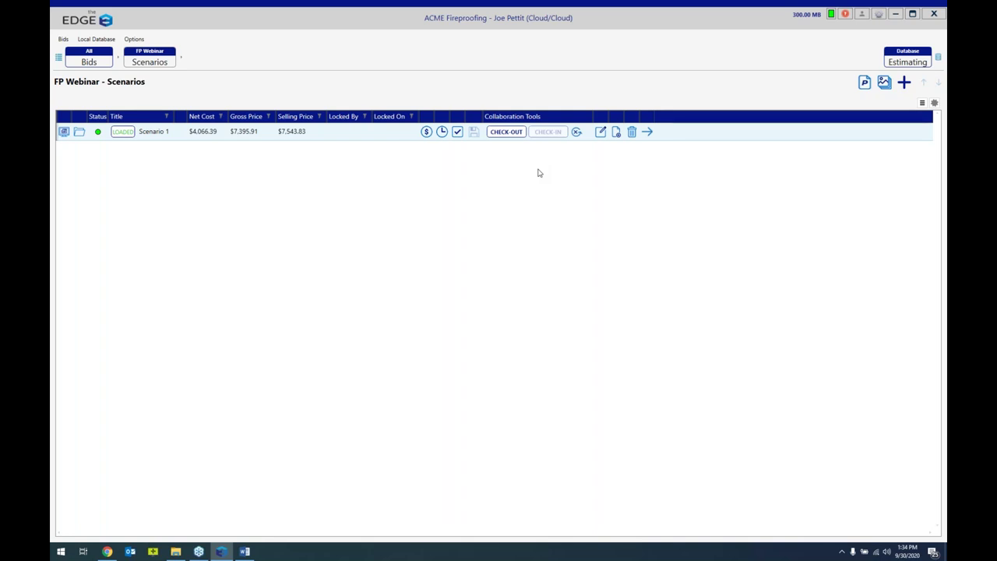
left_click(506, 132)
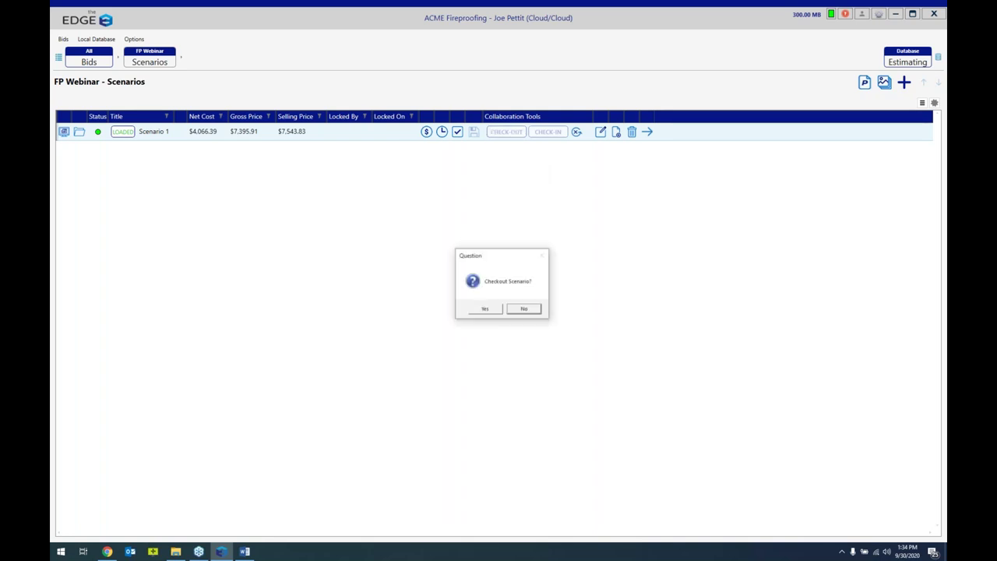
left_click(485, 309)
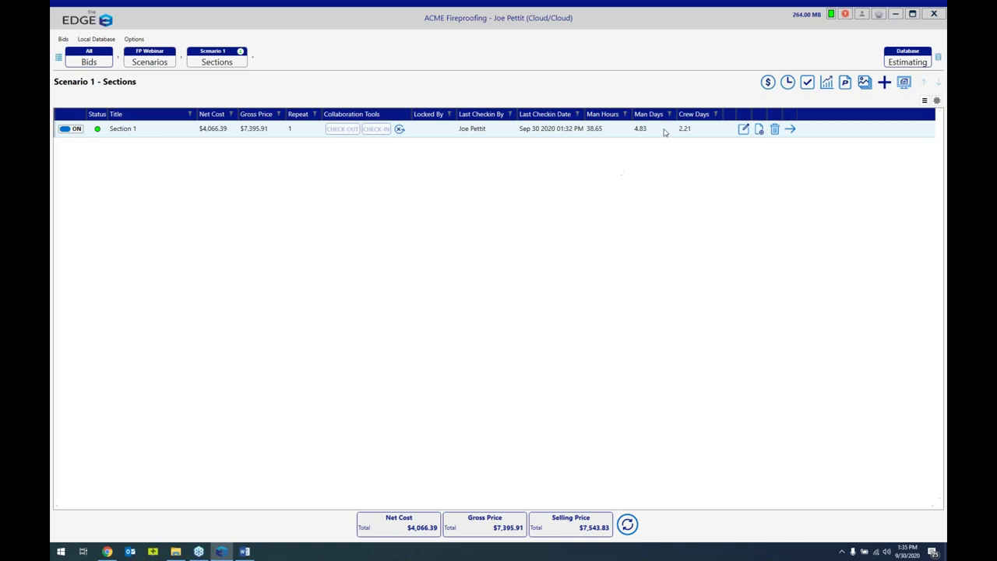
- Open the Fireproofing Spray Chart options from the scenario's reports and review the drawing color assignment order, saving the preferences
left_click(824, 86)
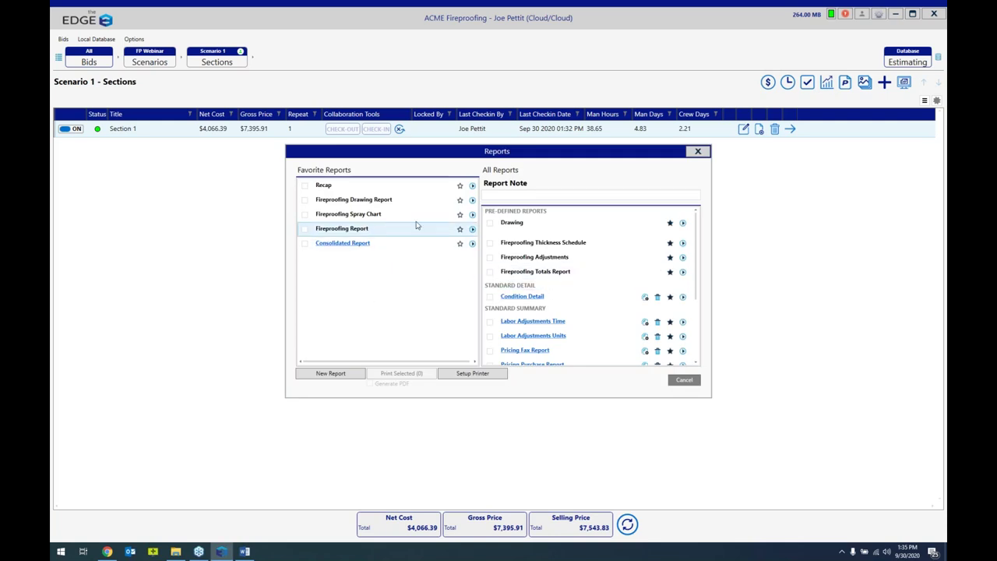
left_click(473, 221)
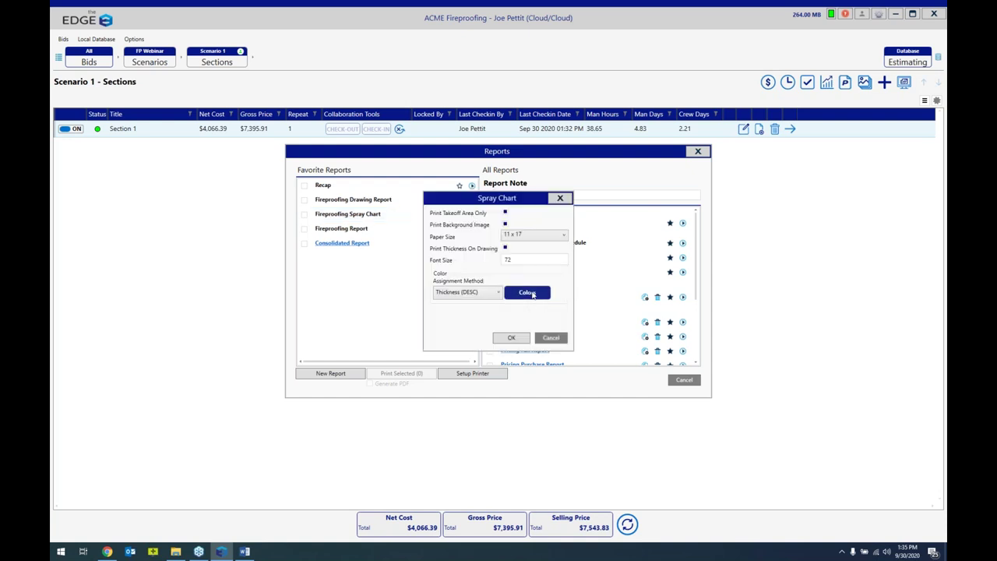
left_click(532, 294)
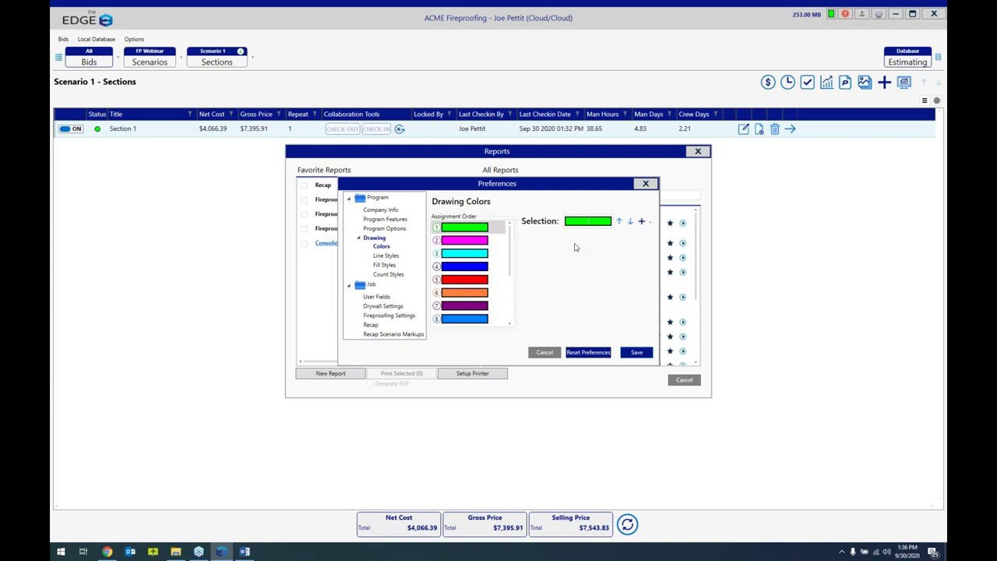
left_click(637, 359)
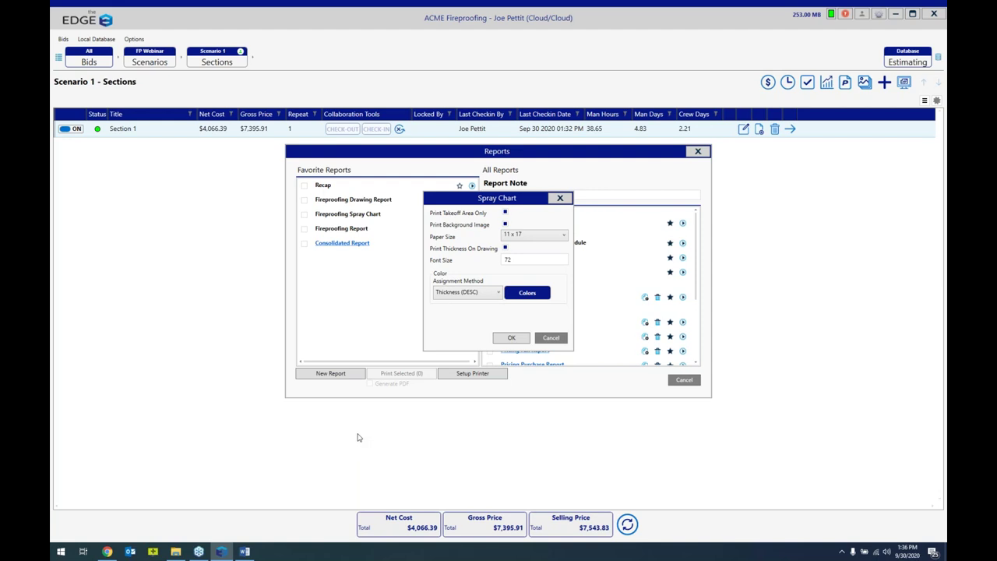
- Leave the Spray Chart options, run the Fireproofing Report, look over its contents and export formats, and close the report and the reports list
left_click(552, 338)
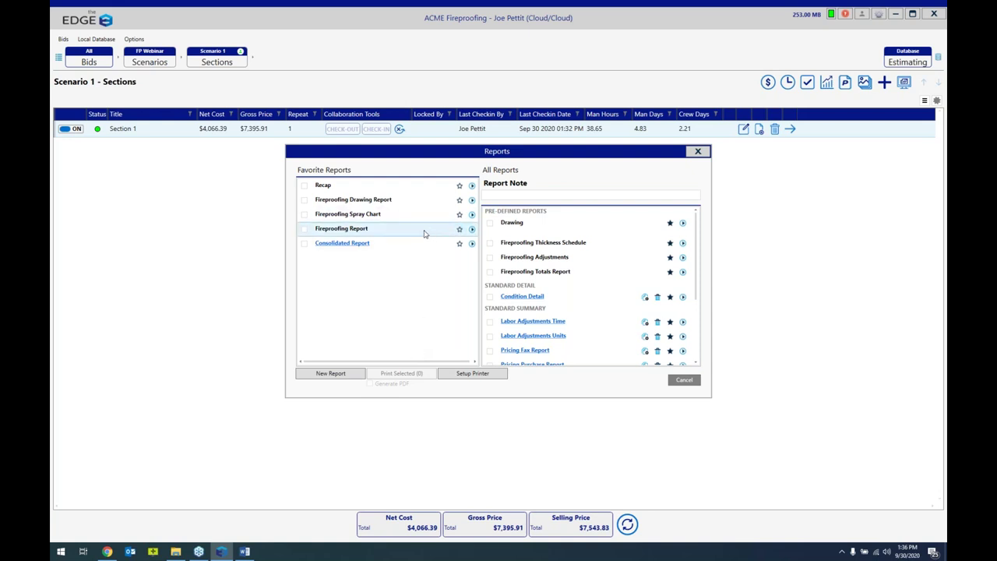
left_click(472, 229)
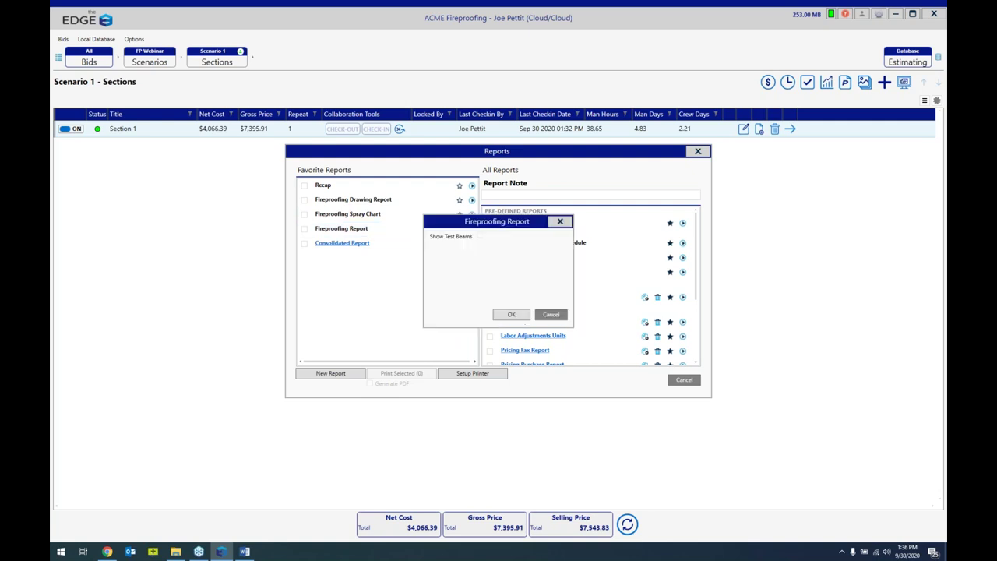
left_click(507, 316)
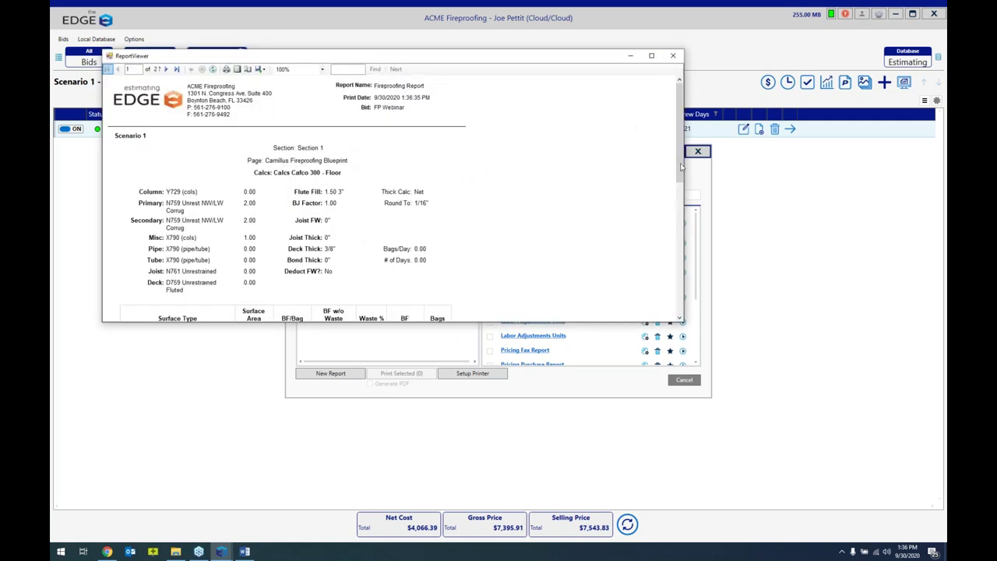
mouse_move(679, 164)
left_mouse_down()
mouse_move(679, 258)
mouse_move(677, 145)
left_mouse_up()
left_click(262, 70)
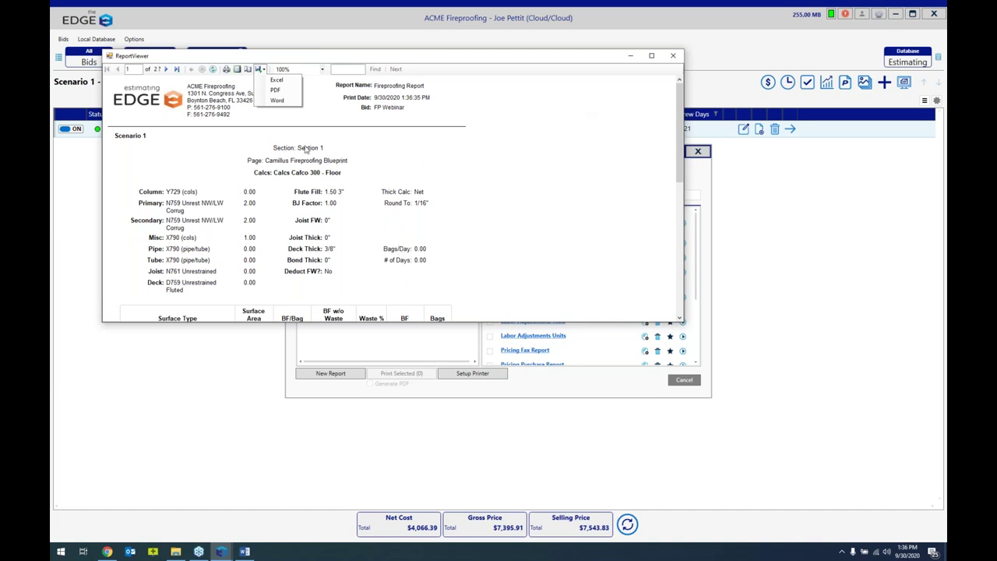
left_click(672, 56)
left_click(673, 56)
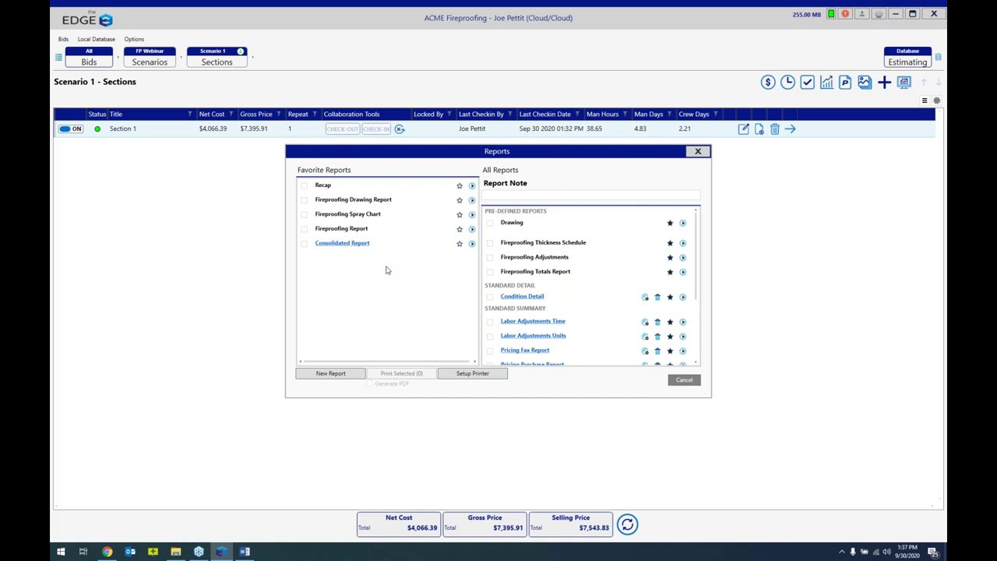
left_click(350, 228)
left_click(704, 153)
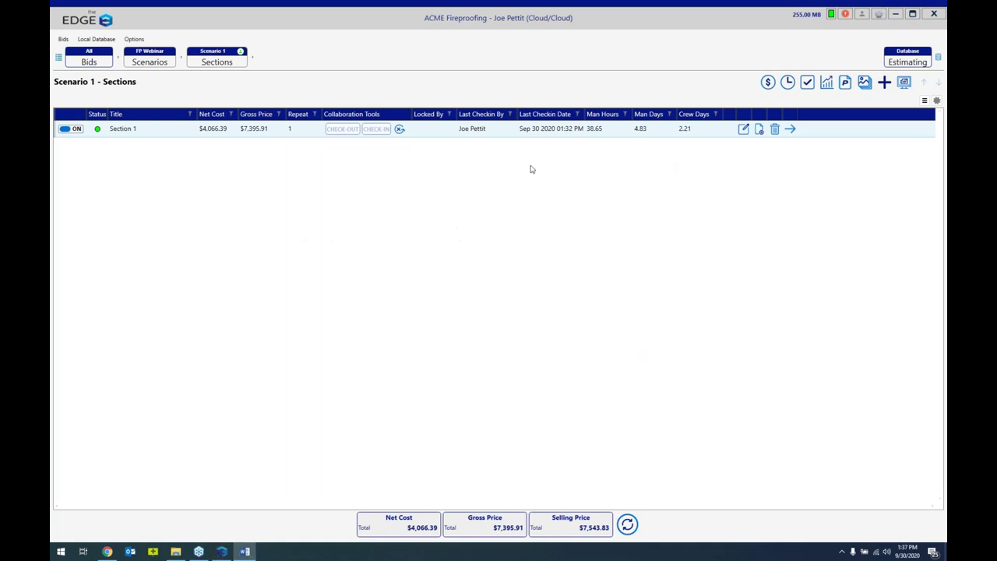
- Open the conditions of Section 1's Camillus Fireproofing Blueprint page and look over the available surface combining, reordering and line width options
left_click(789, 128)
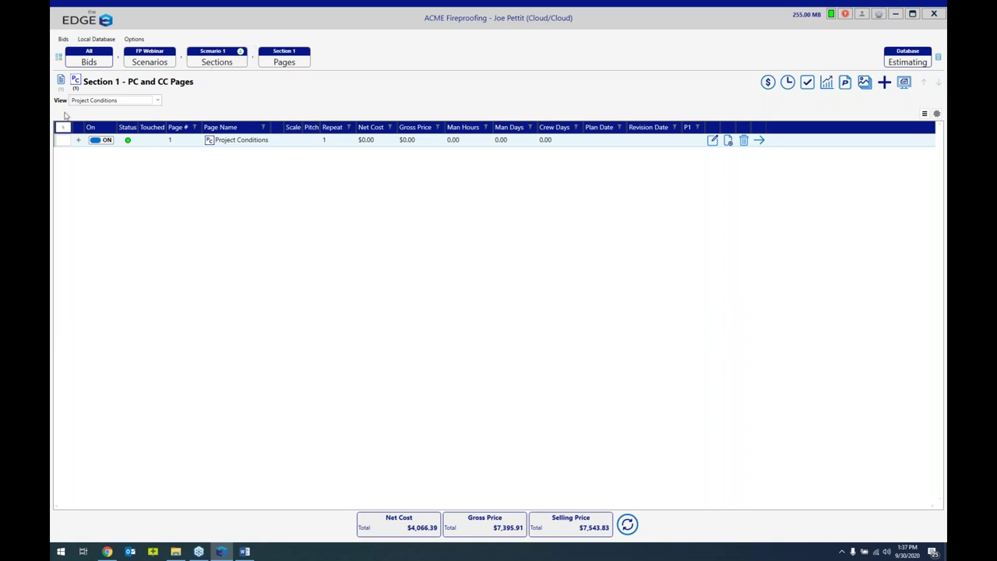
left_click(76, 81)
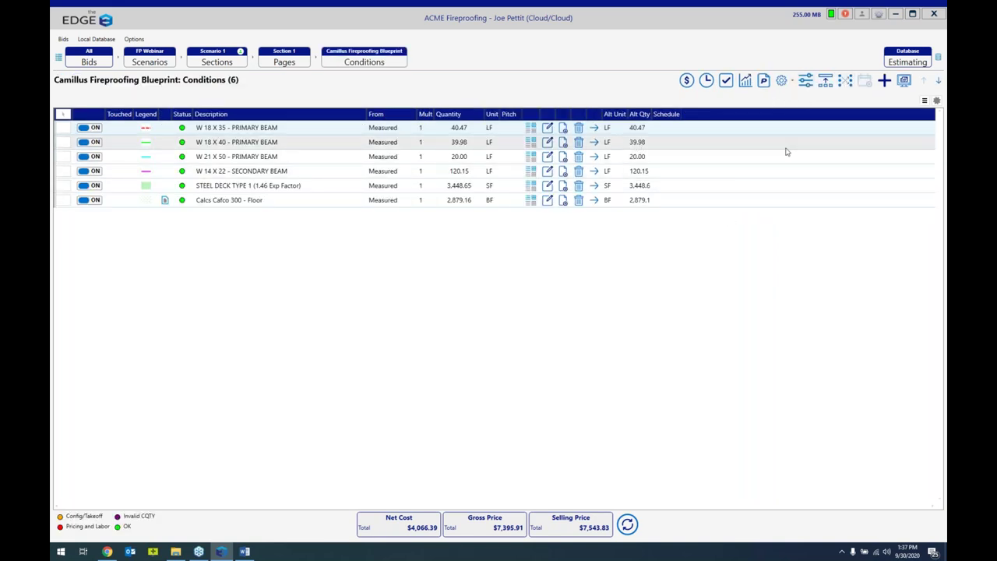
left_click(791, 81)
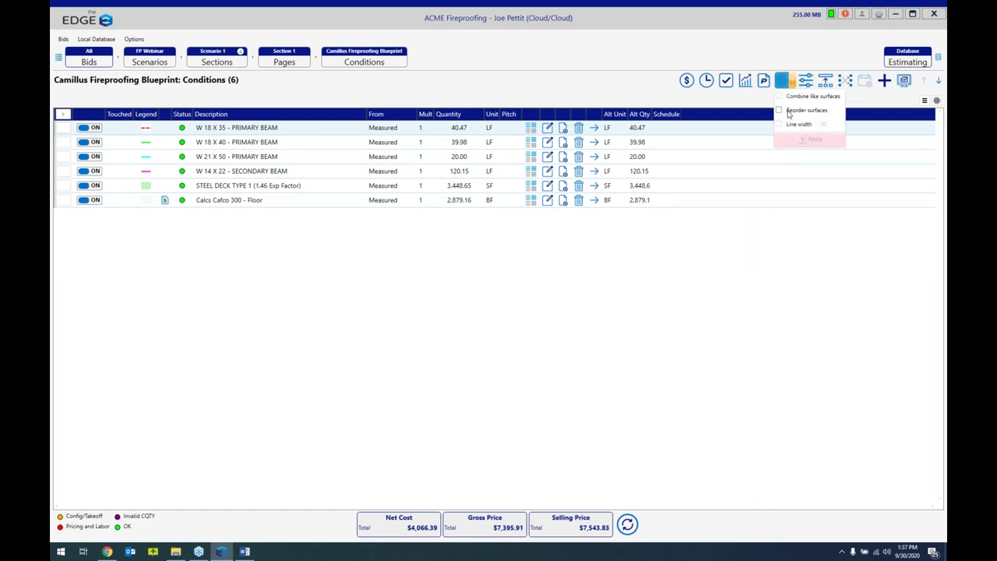
left_click(617, 87)
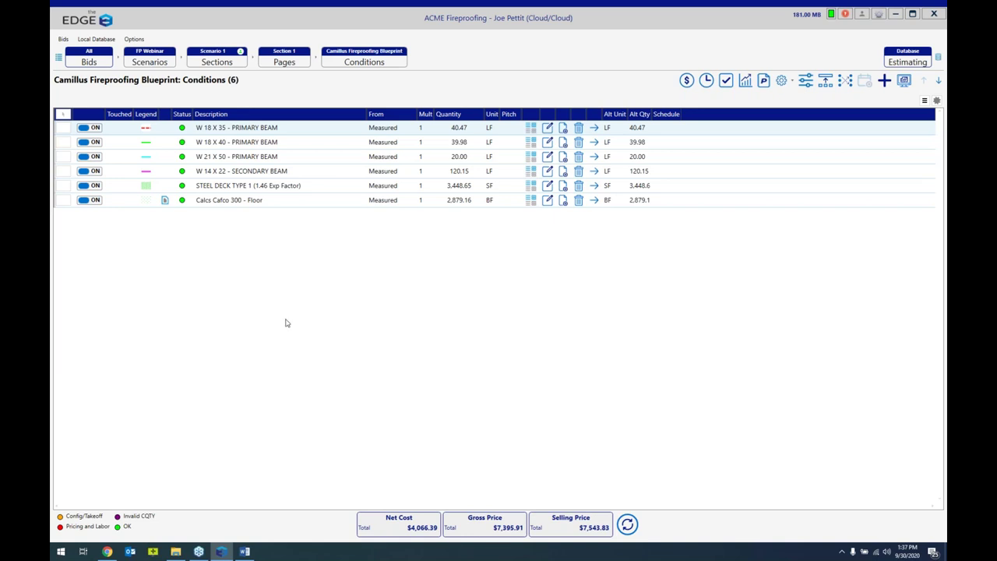
- Move the W 14 X 22 secondary beam condition to the top of the list and back below the W 21 X 50 primary beam
left_click(254, 173)
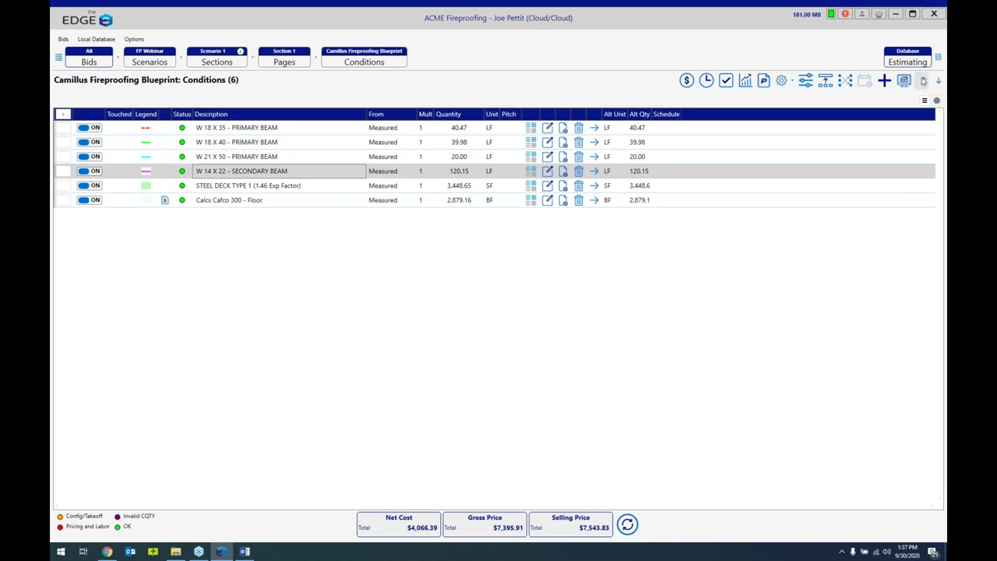
left_click(923, 82)
left_click(924, 81)
left_click(923, 82)
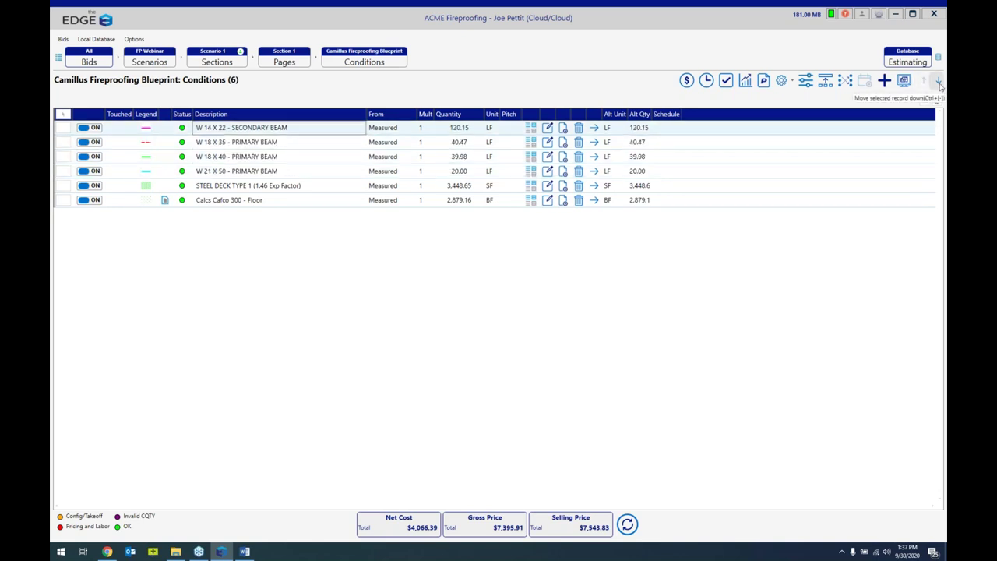
left_click(939, 82)
left_click(939, 83)
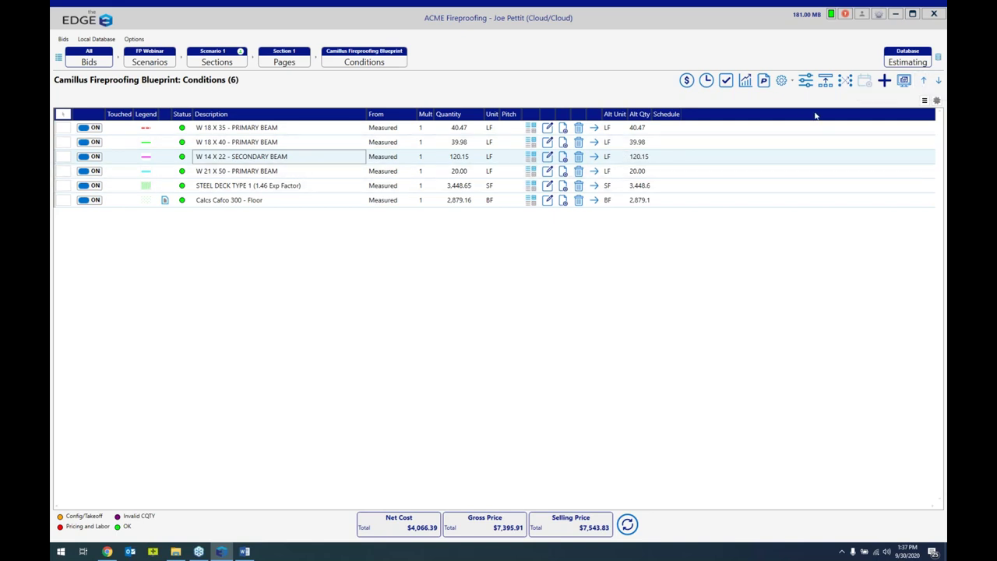
left_click(938, 81)
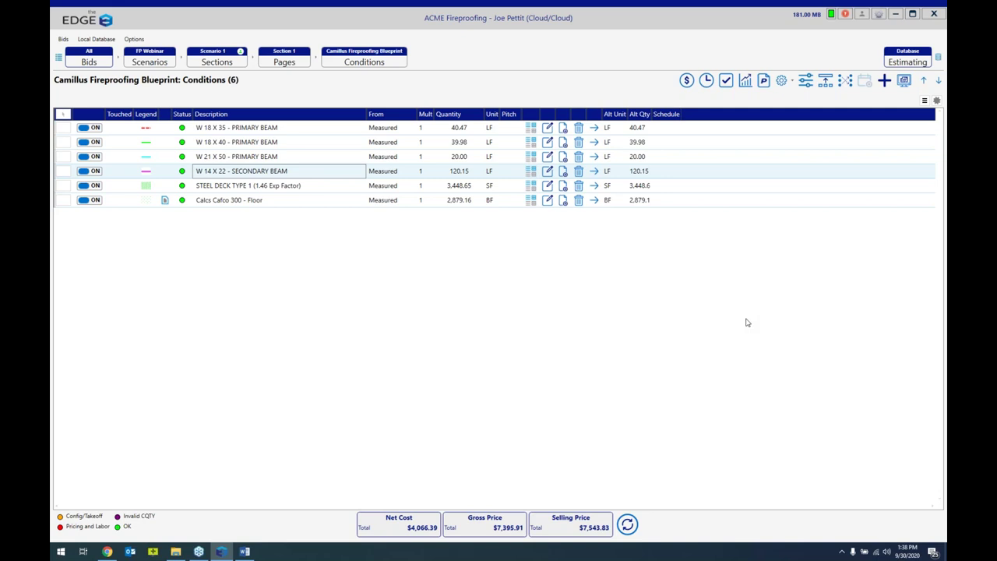
- Start quitting the application but decline, and return to the bids list filtered to View All My Checked out Bids
left_click(933, 14)
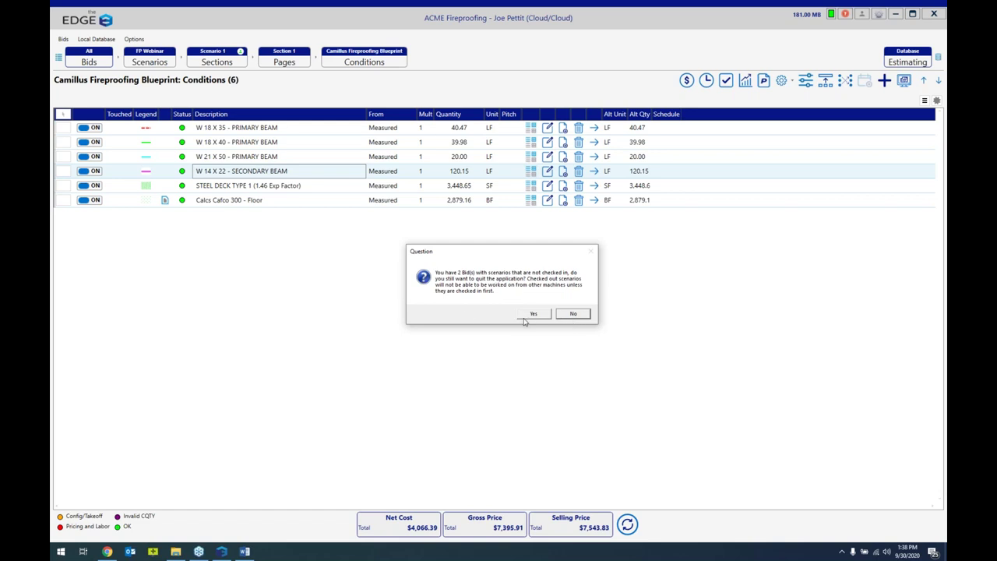
left_click(579, 318)
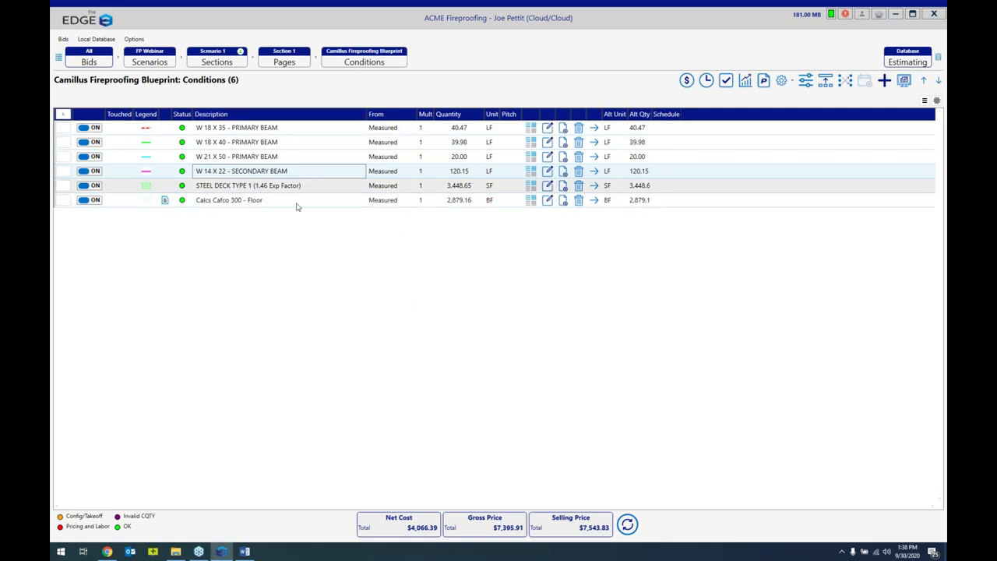
left_click(150, 62)
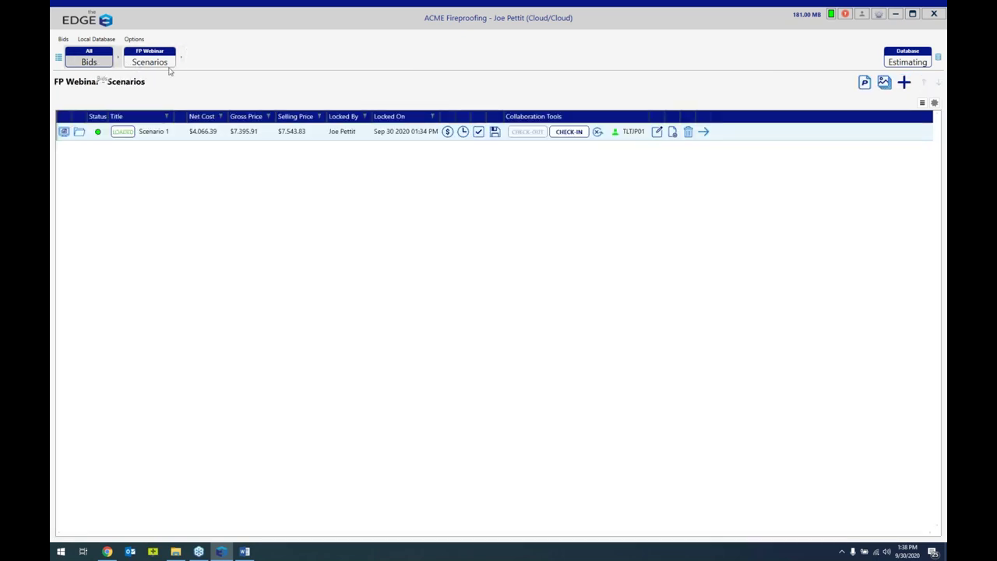
left_click(597, 132)
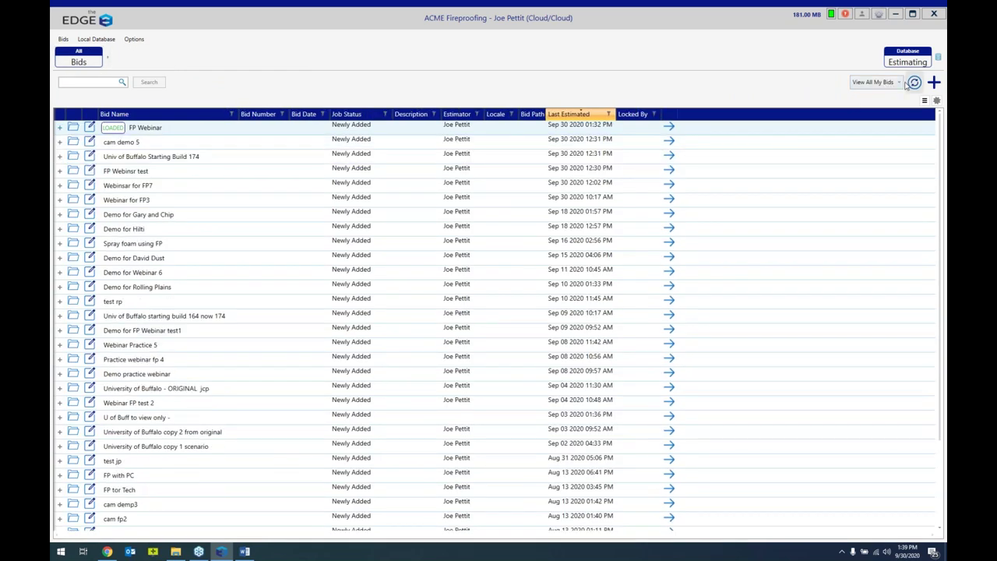
left_click(901, 84)
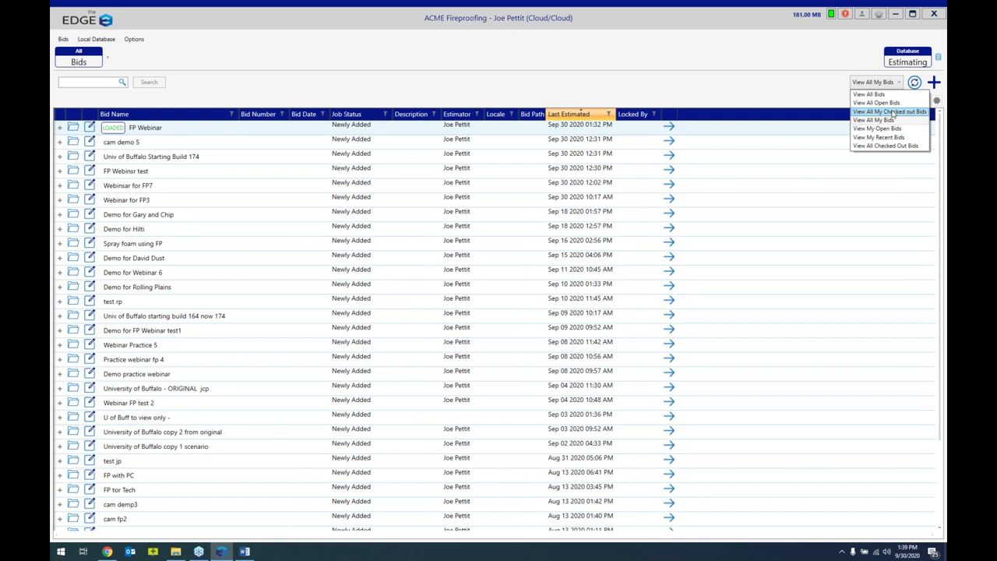
left_click(893, 112)
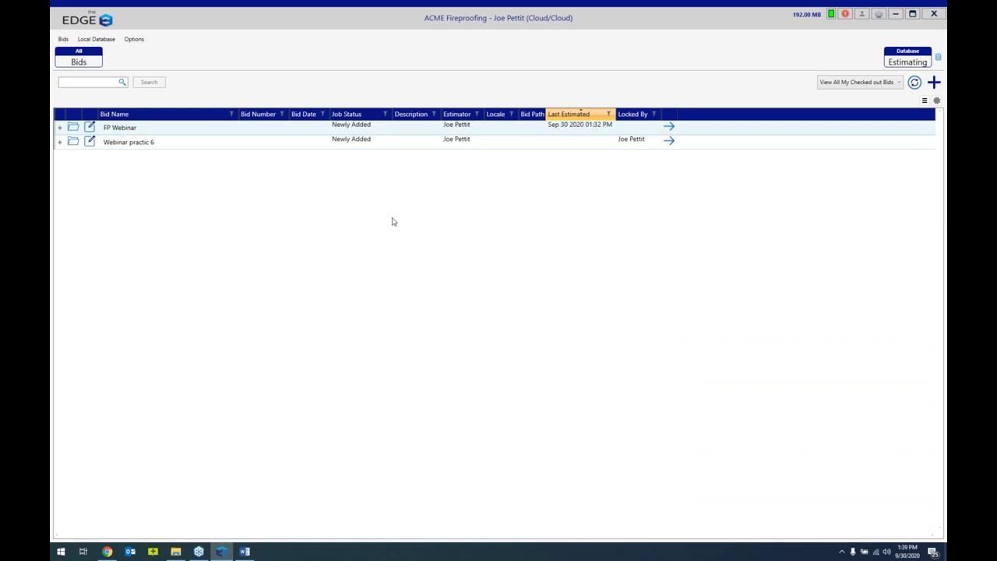
- Open the scenarios of the Webinar practic 6 bid and check in Scenario 1
left_click(668, 139)
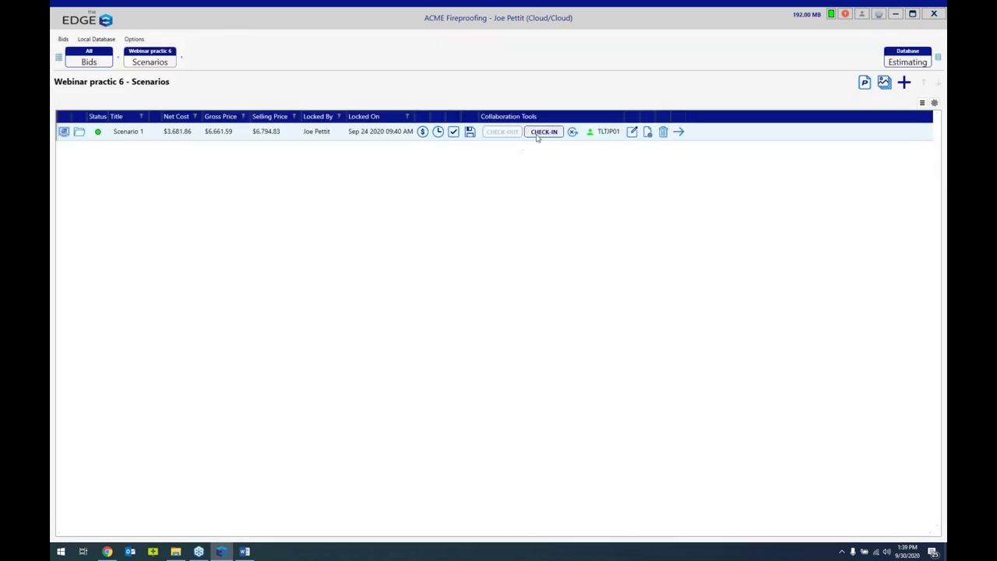
left_click(543, 131)
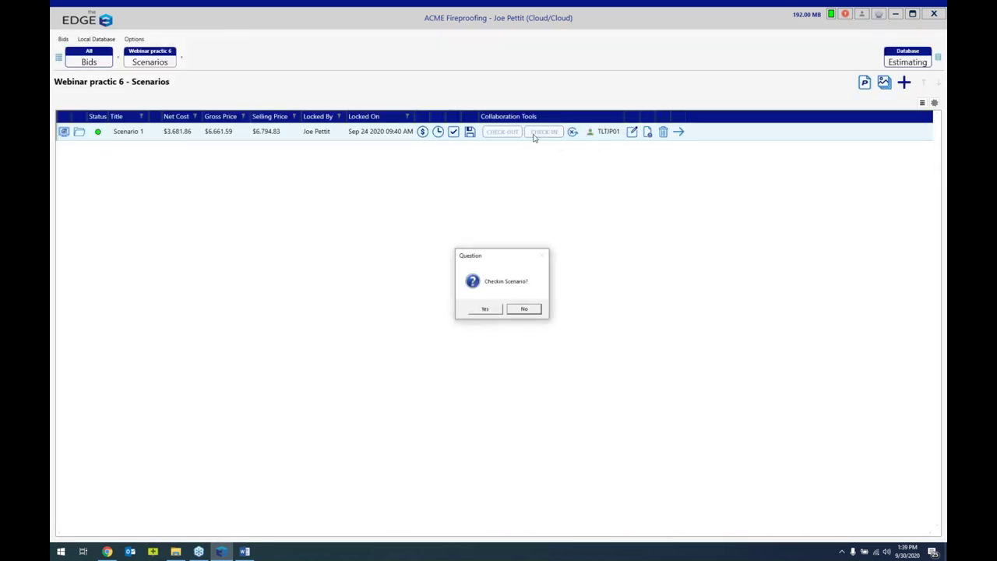
left_click(484, 310)
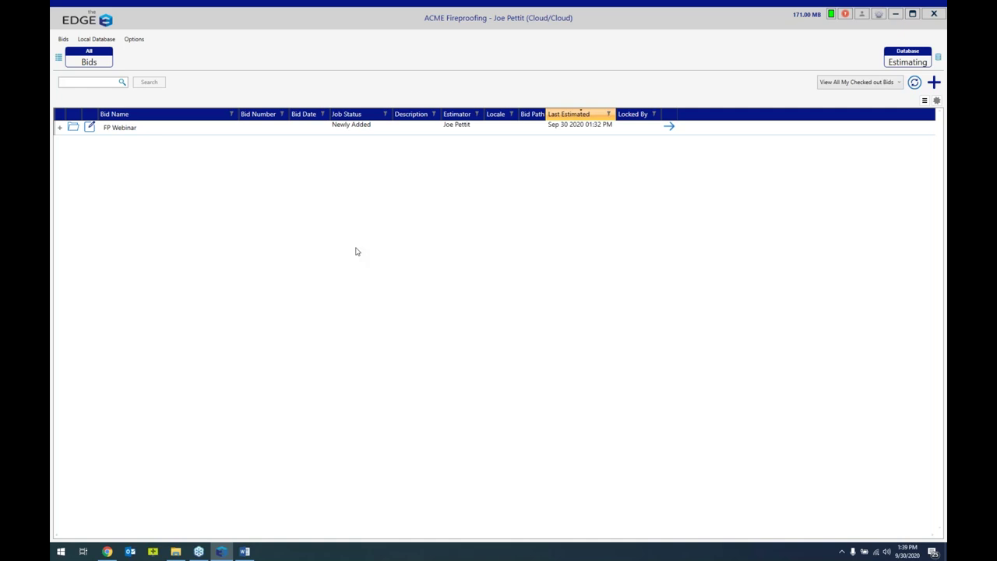
- Open the FP Webinar bid's Scenario 1 down to Section 1 and show its blueprint pages instead of the project conditions
left_click(669, 129)
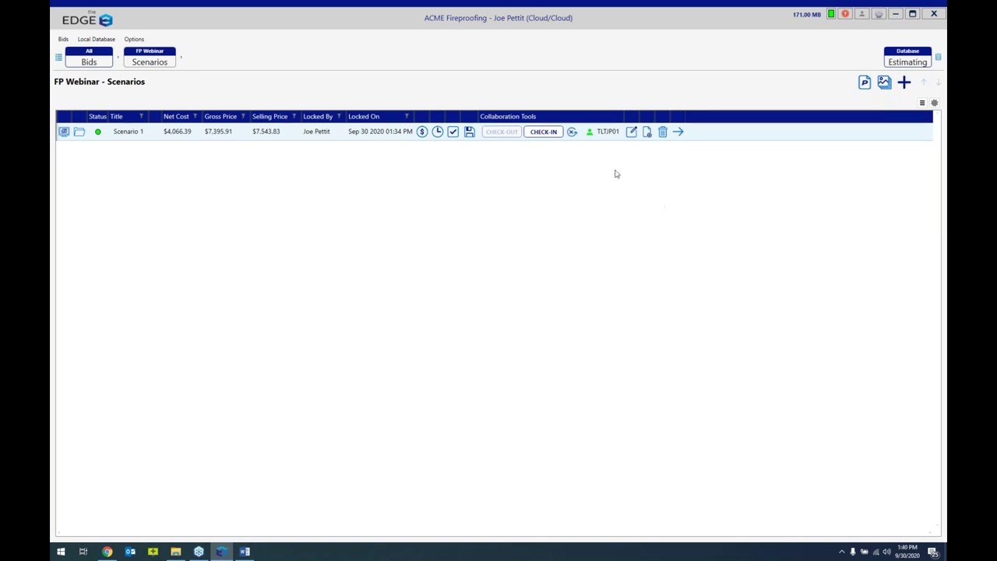
left_click(677, 133)
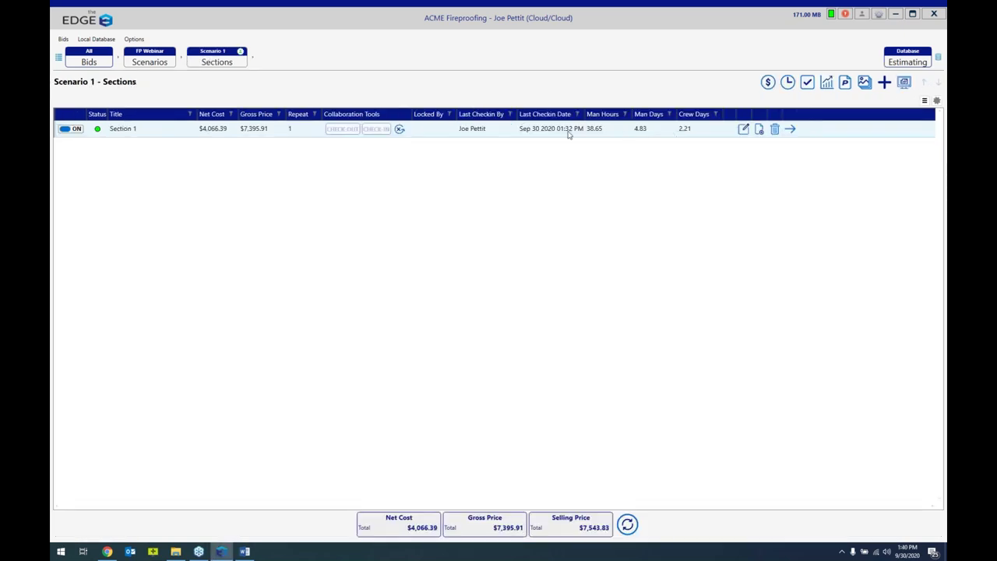
left_click(791, 131)
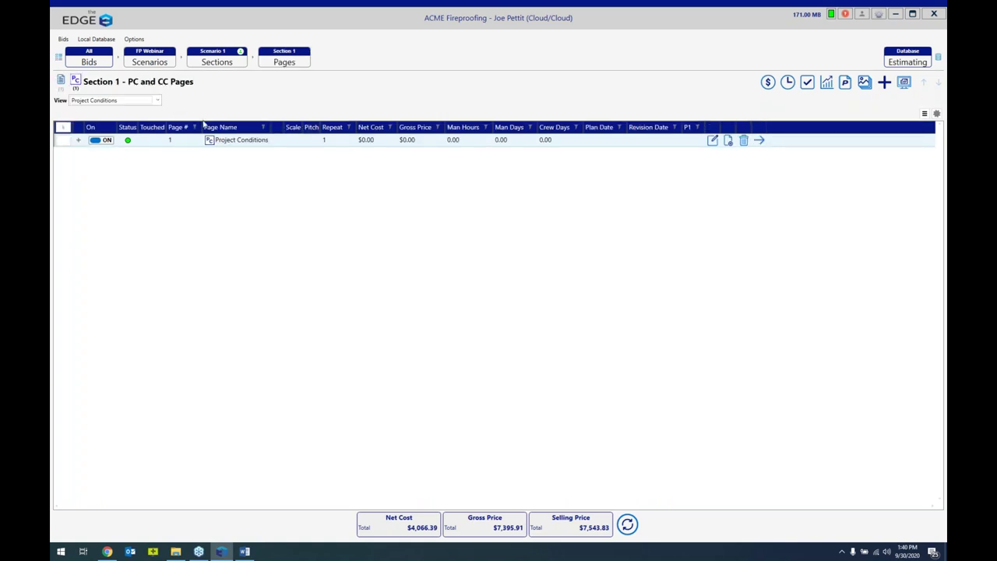
left_click(61, 78)
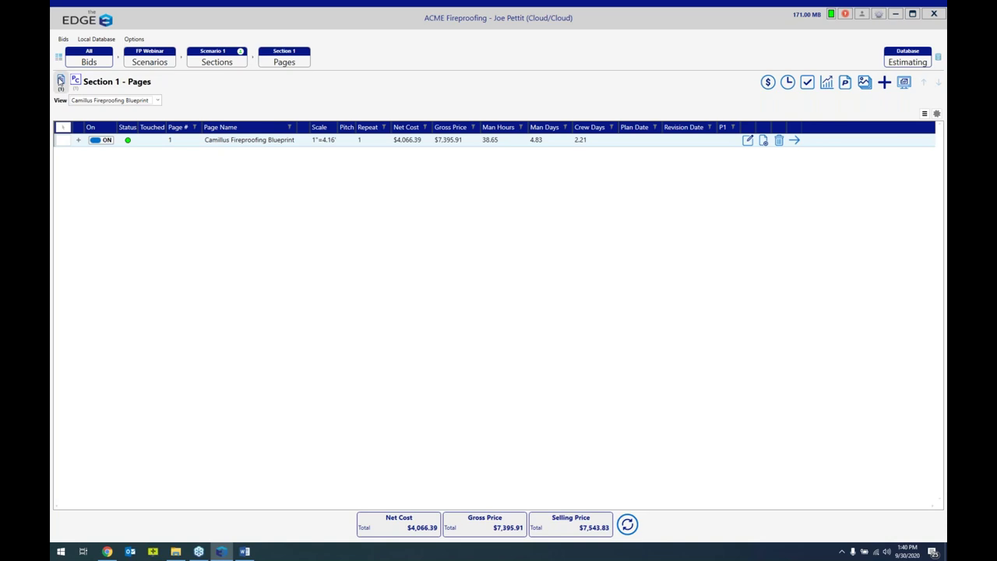
- Copy the Camillus Fireproofing Blueprint page with its measured quantities, entered quantities, details and multipliers, titling the new page 2nd Floor
left_click(763, 142)
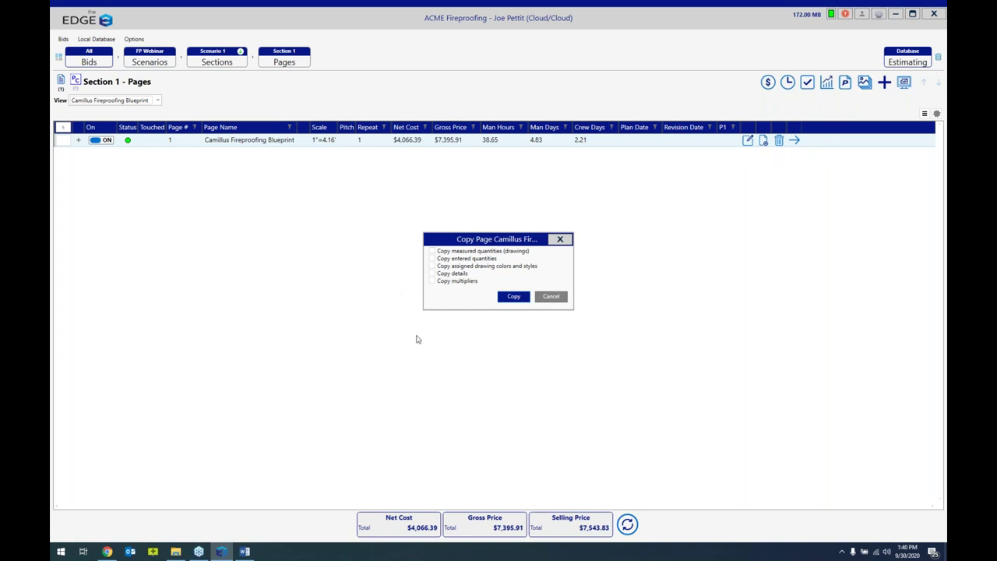
left_click(432, 251)
left_click(432, 259)
left_click(433, 273)
left_click(432, 281)
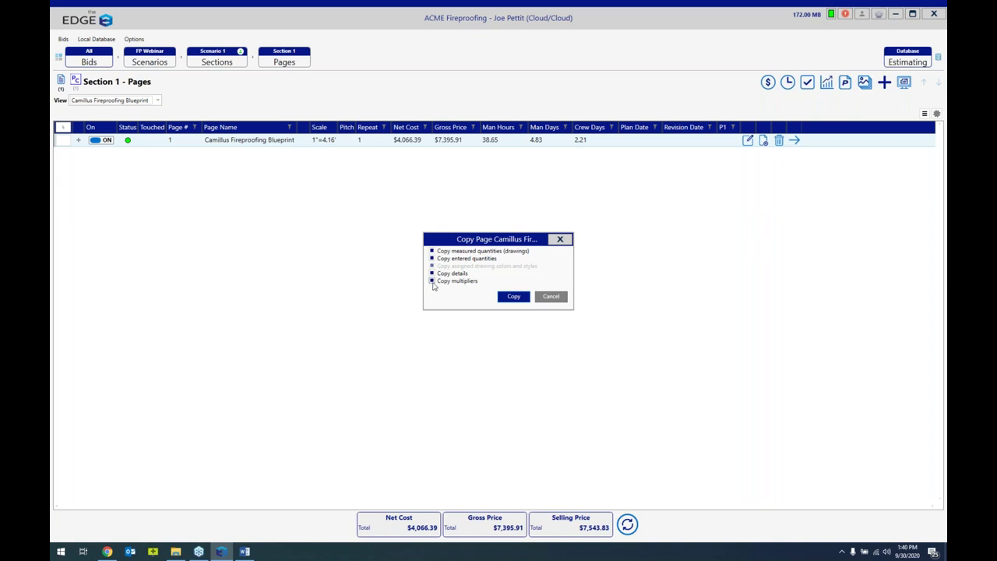
left_click(512, 299)
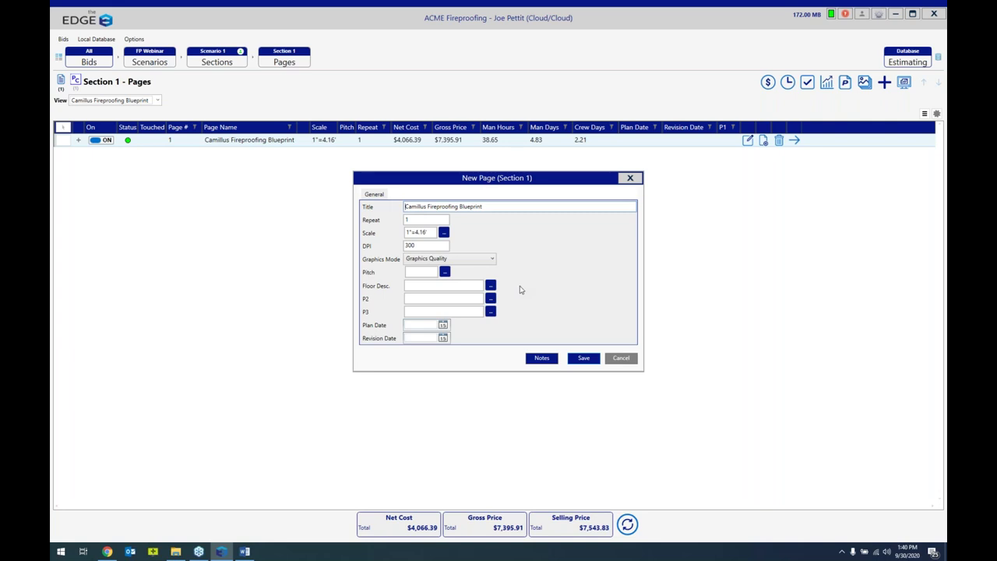
left_click_drag(488, 207, 294, 226)
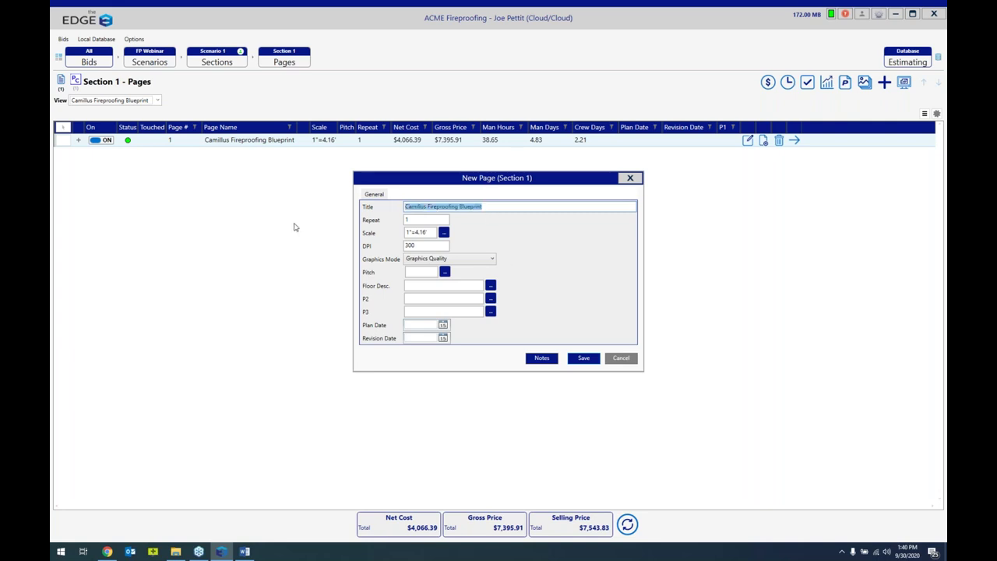
type("2nd f")
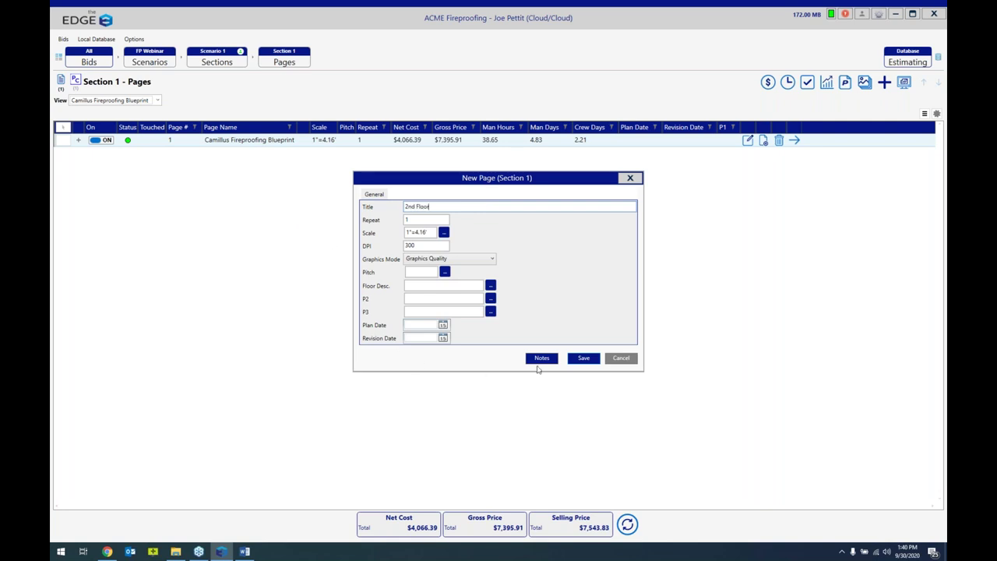
left_click(589, 361)
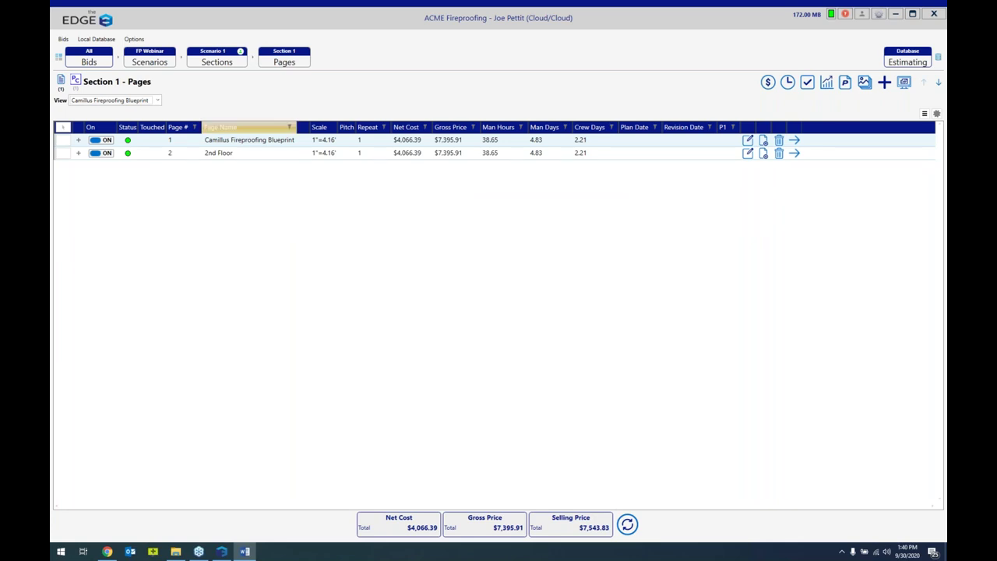
- Move the 2nd Floor page above the Camillus Fireproofing Blueprint page
left_click(224, 153)
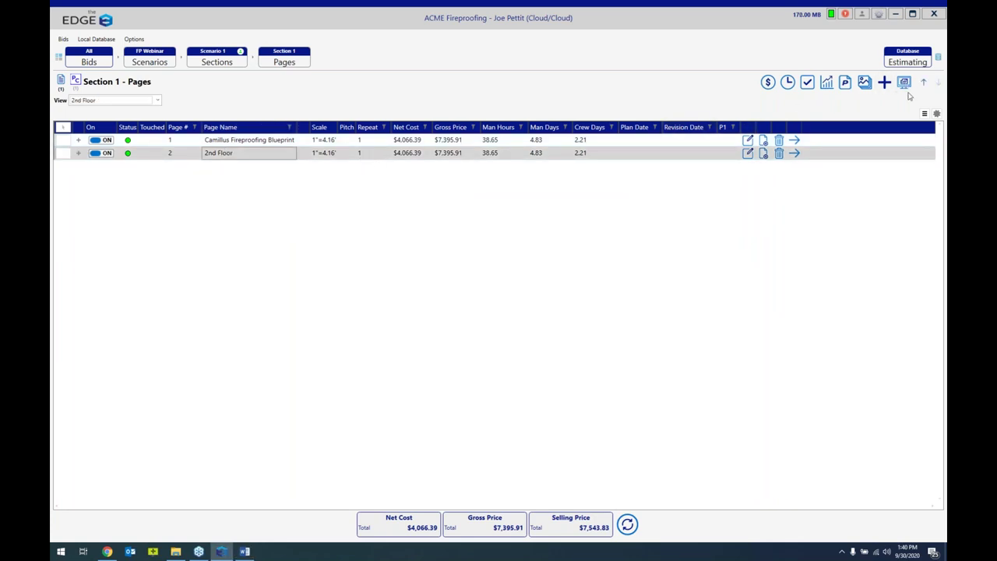
left_click(925, 83)
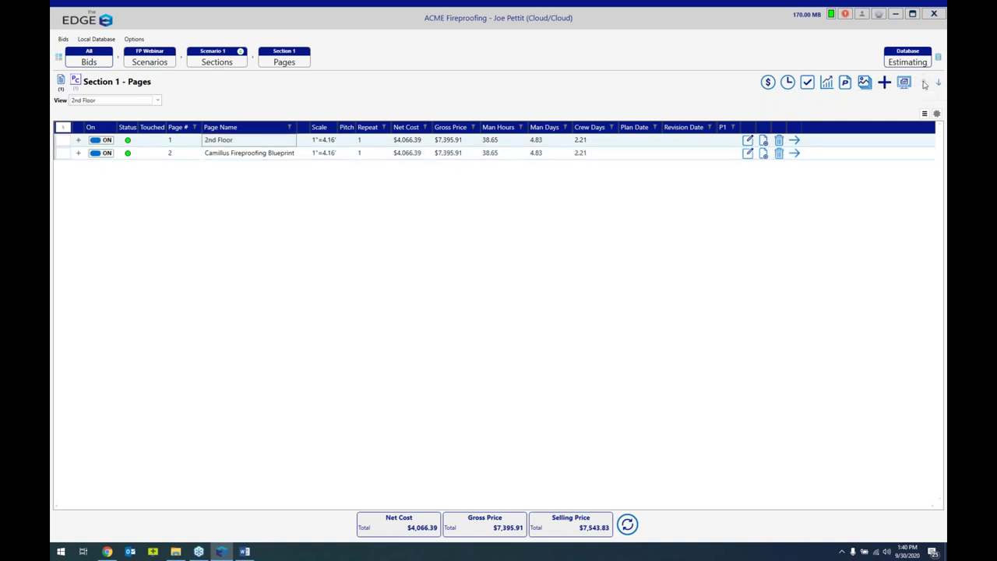
- Move the 2nd Floor page below the Camillus Fireproofing Blueprint page, and copy the blueprint's W 18 X 40 and W 21 X 50 primary beam conditions
left_click(938, 83)
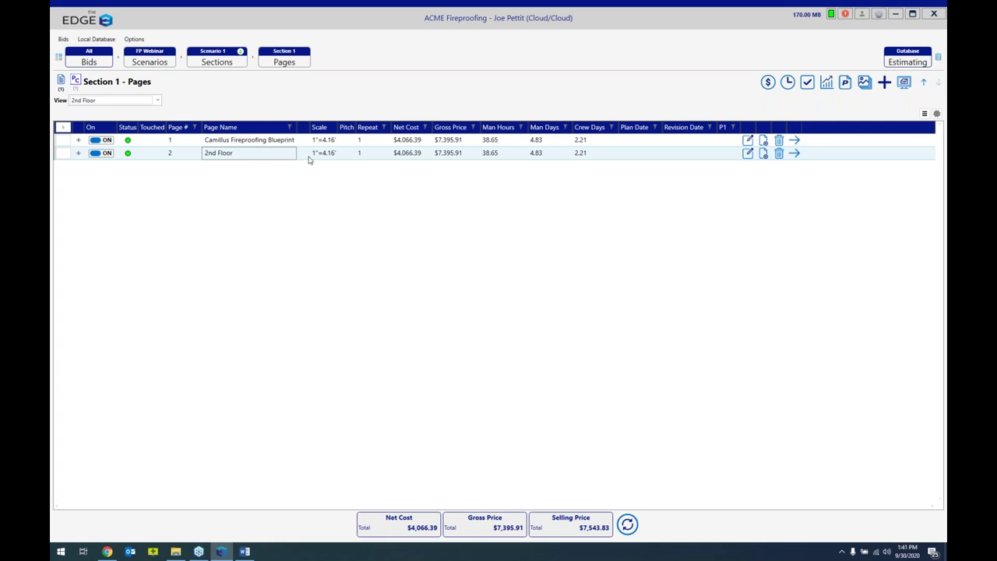
left_click(794, 140)
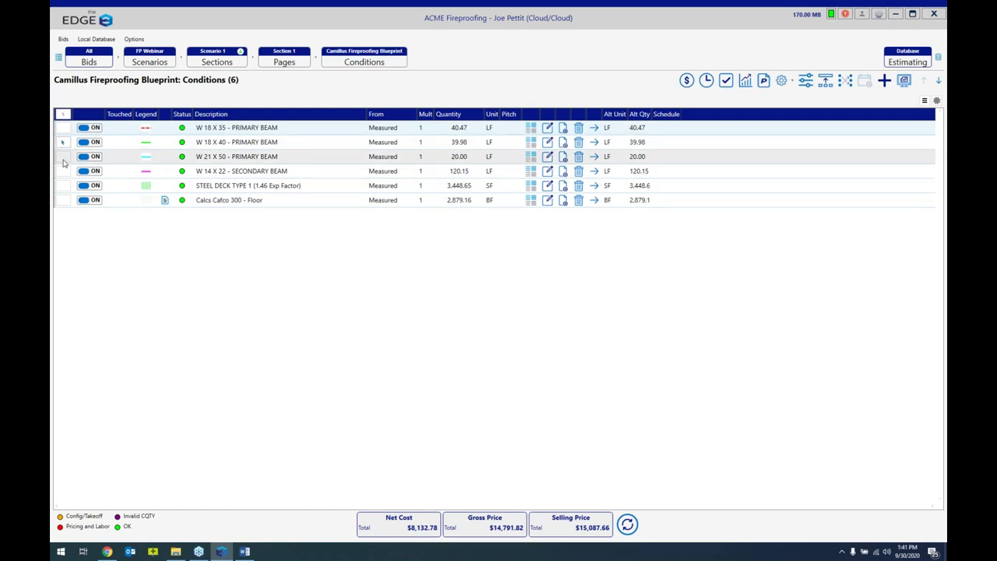
right_click(112, 157)
left_click(134, 196)
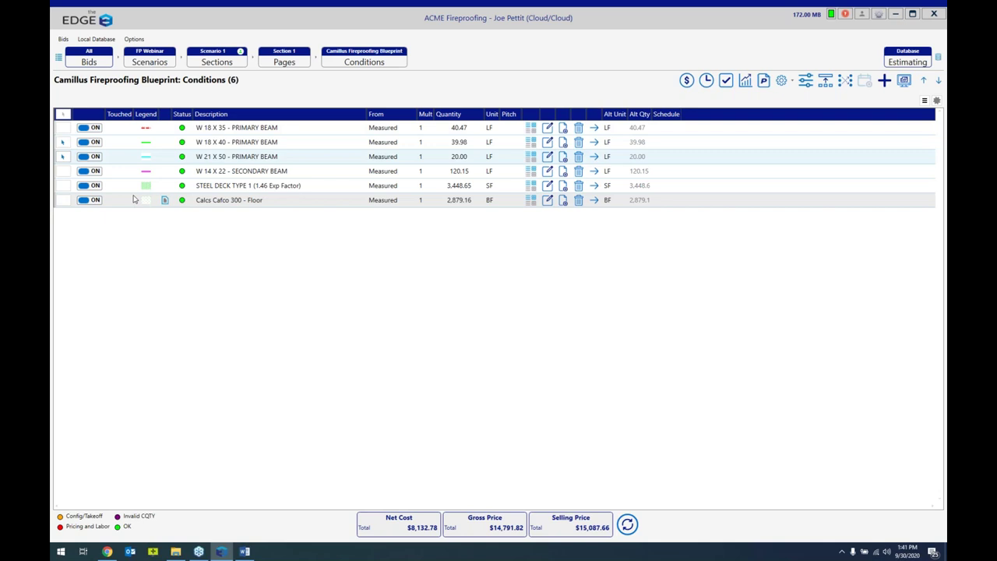
- Paste the copied conditions into the 2nd Floor page without measured quantities, entered quantities, details or multipliers, keeping their names
left_click(282, 66)
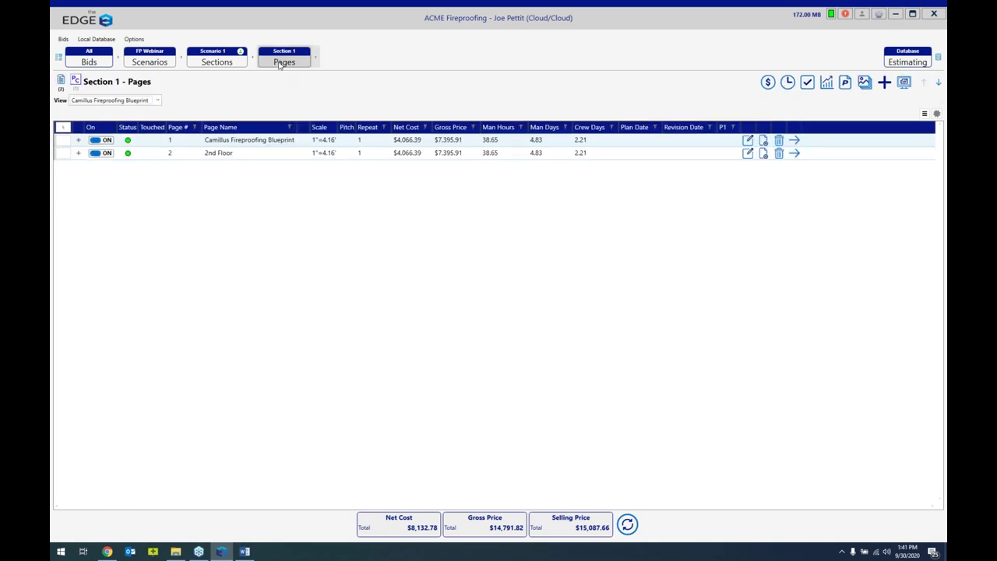
left_click(243, 157)
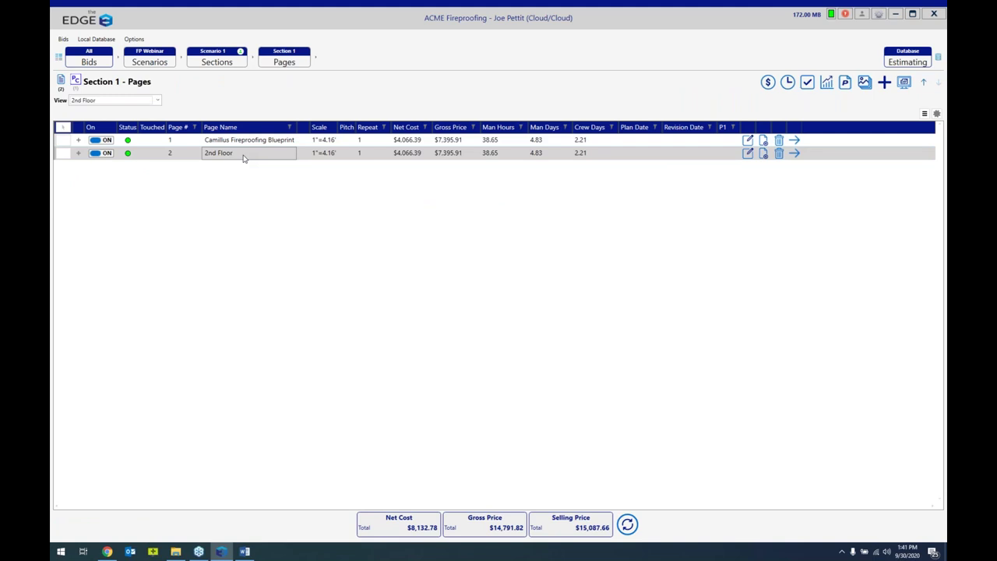
right_click(243, 158)
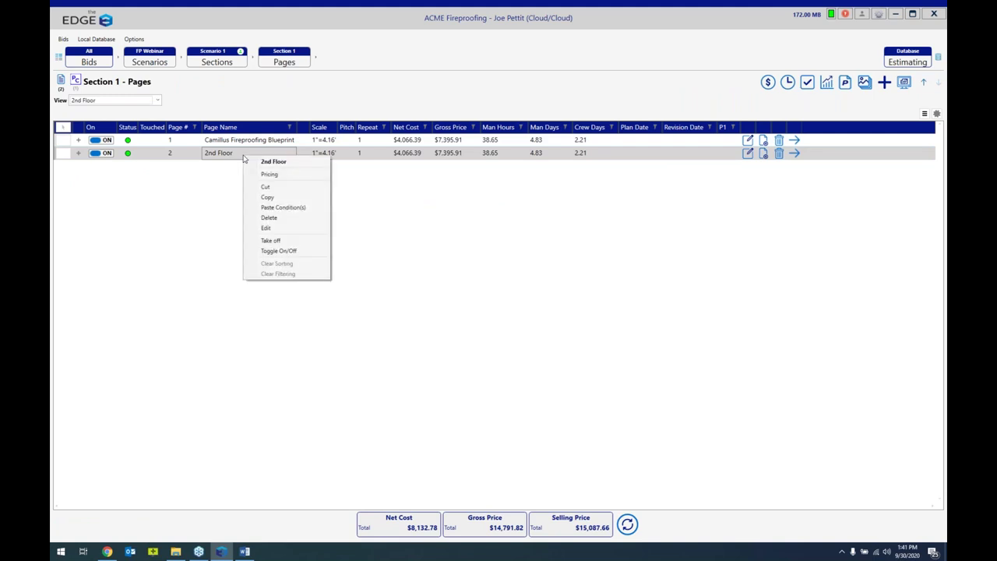
left_click(278, 208)
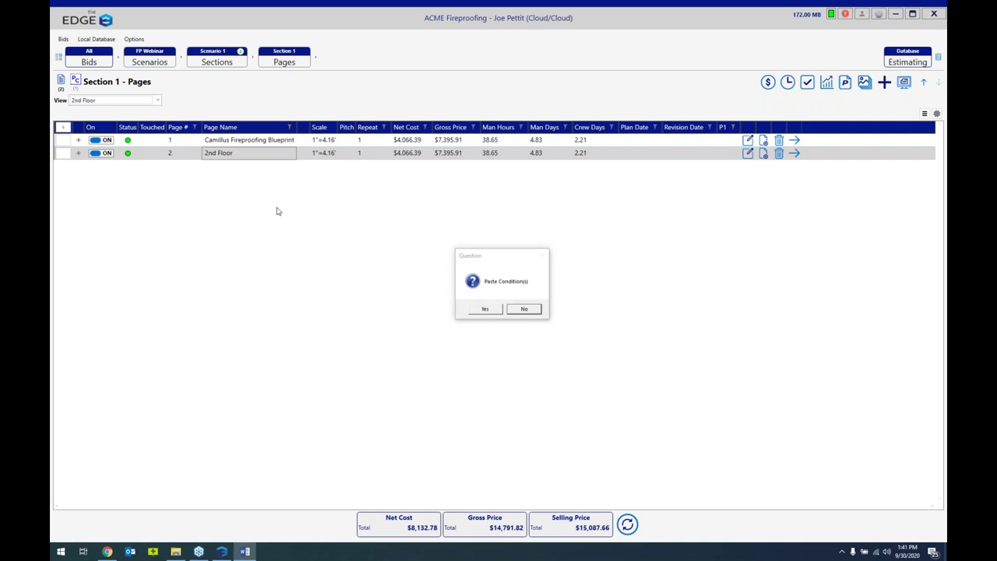
left_click(485, 310)
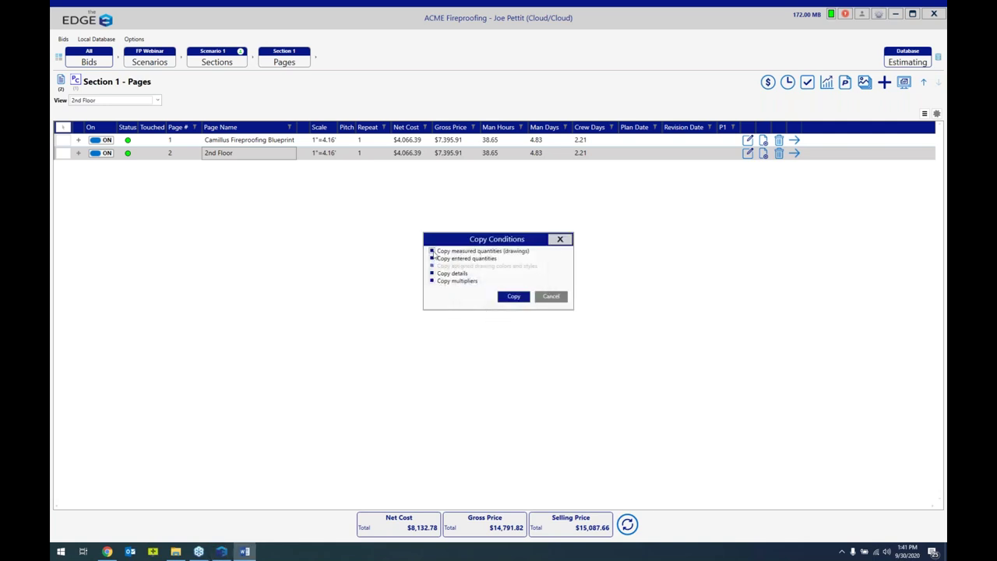
left_click(431, 251)
left_click(431, 258)
left_click(430, 273)
left_click(431, 281)
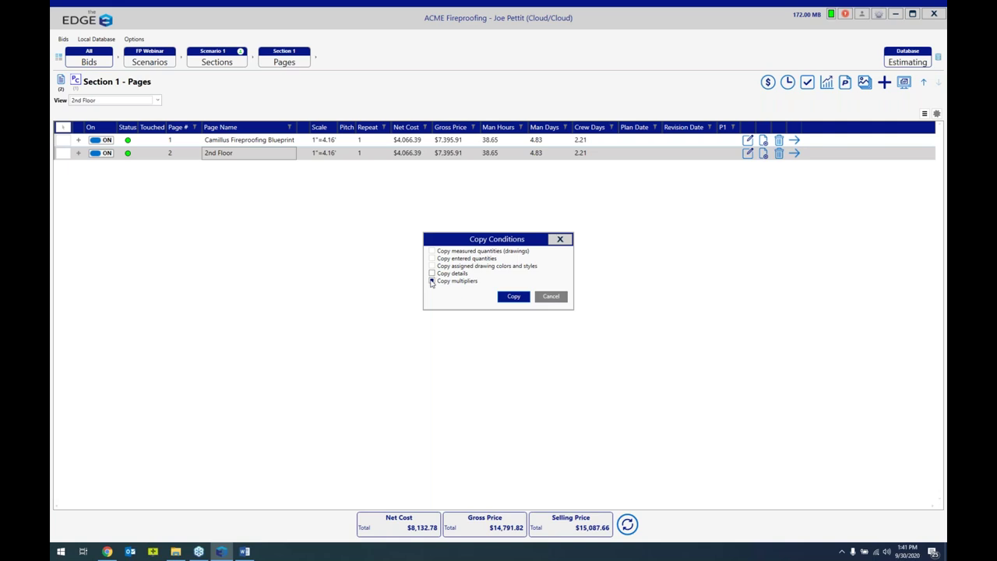
left_click(513, 296)
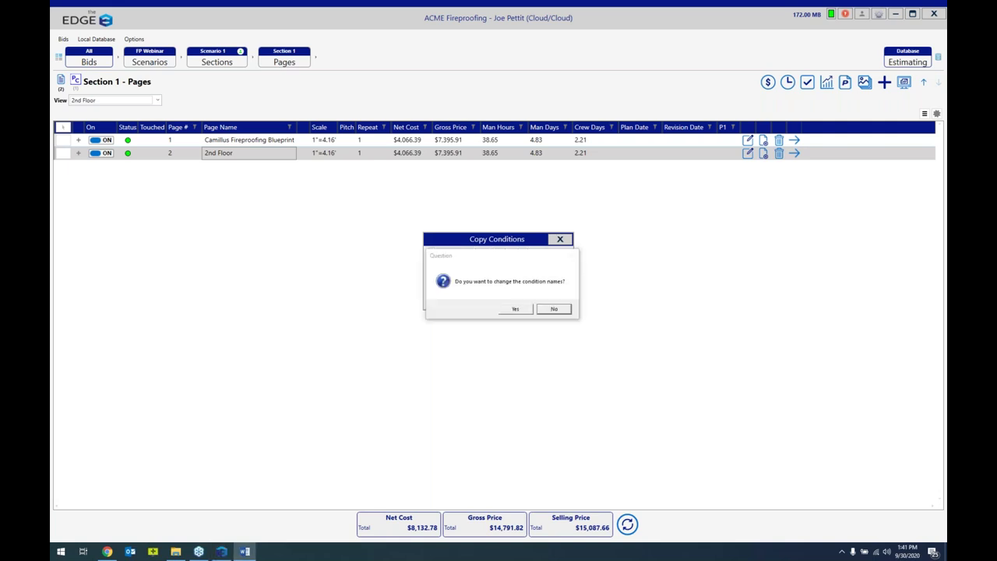
left_click(561, 311)
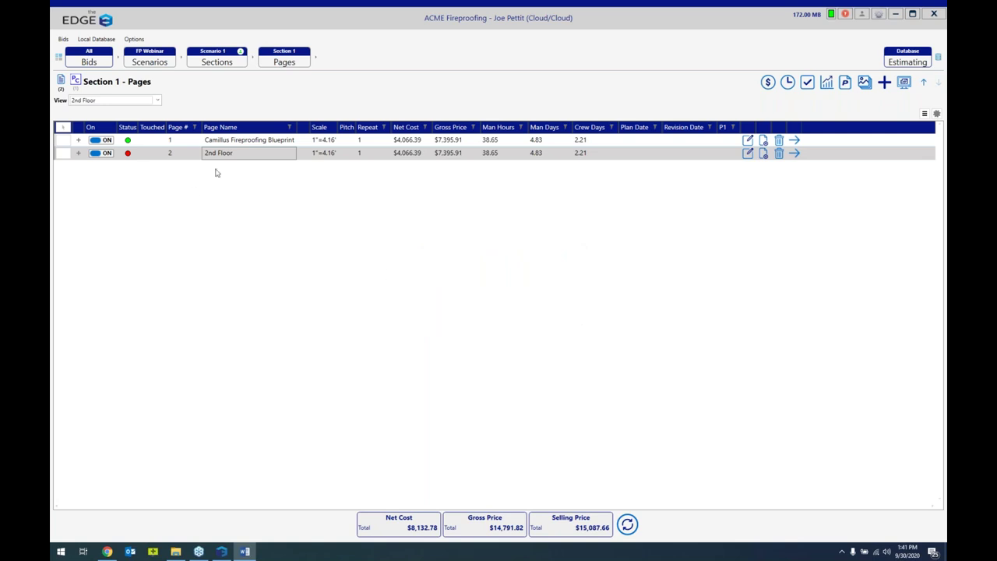
- Review the 2nd Floor page's conditions and the fire test settings of its Calcs Cafco 300 - Floor condition
left_click(793, 155)
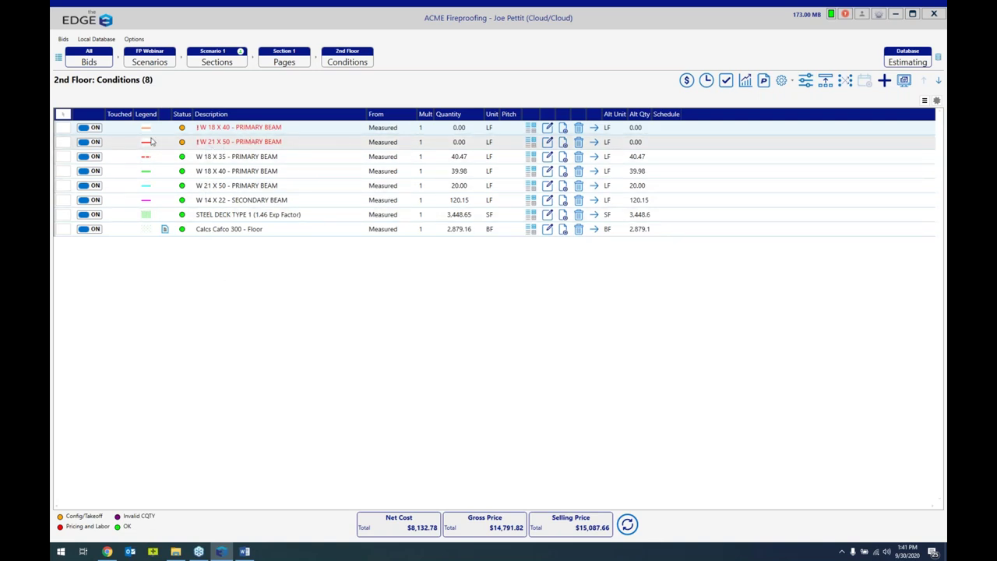
left_click(282, 66)
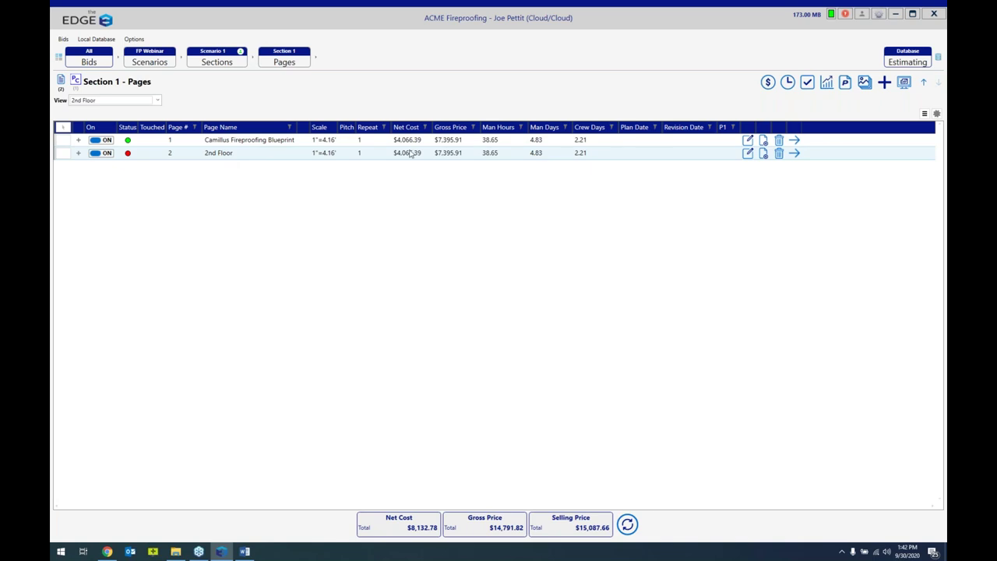
left_click(793, 155)
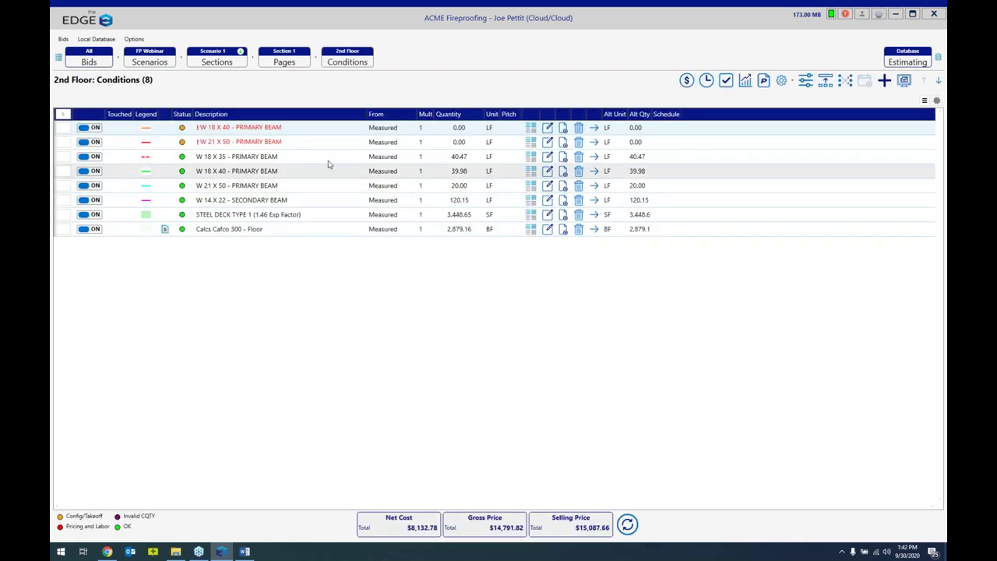
left_click(307, 237)
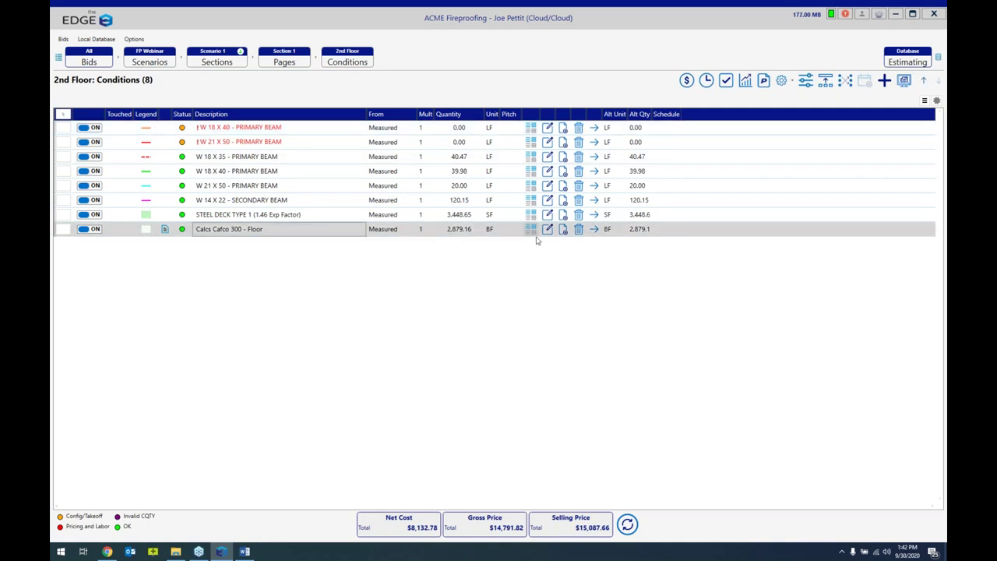
left_click(548, 231)
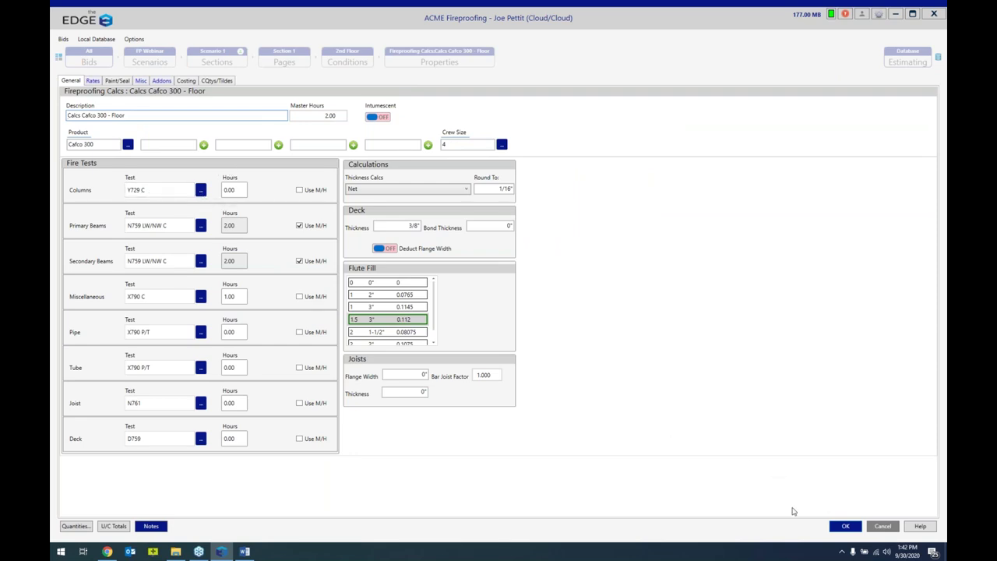
left_click(894, 529)
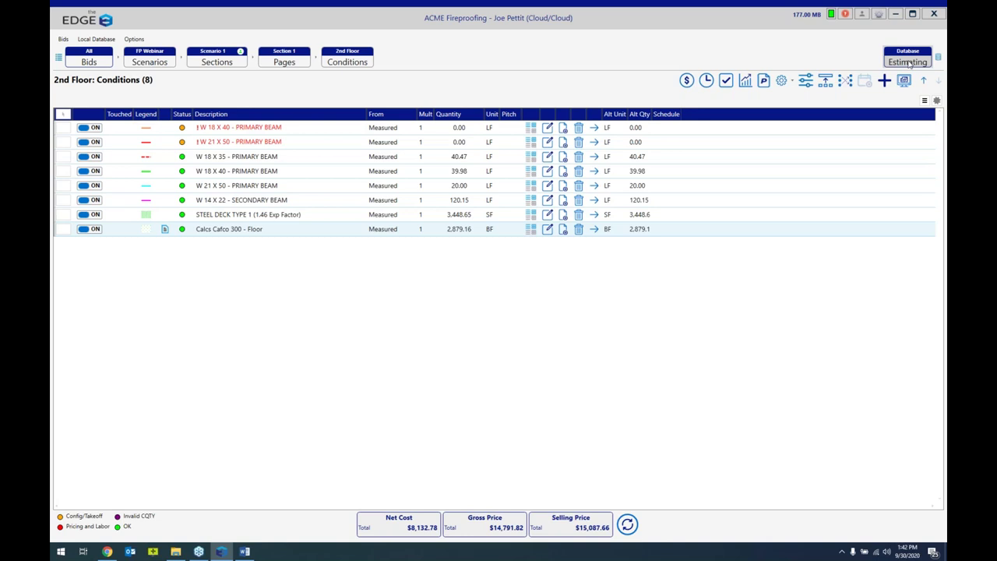
- Open the Fire Tests table of the estimating database and search it for x7
left_click(908, 62)
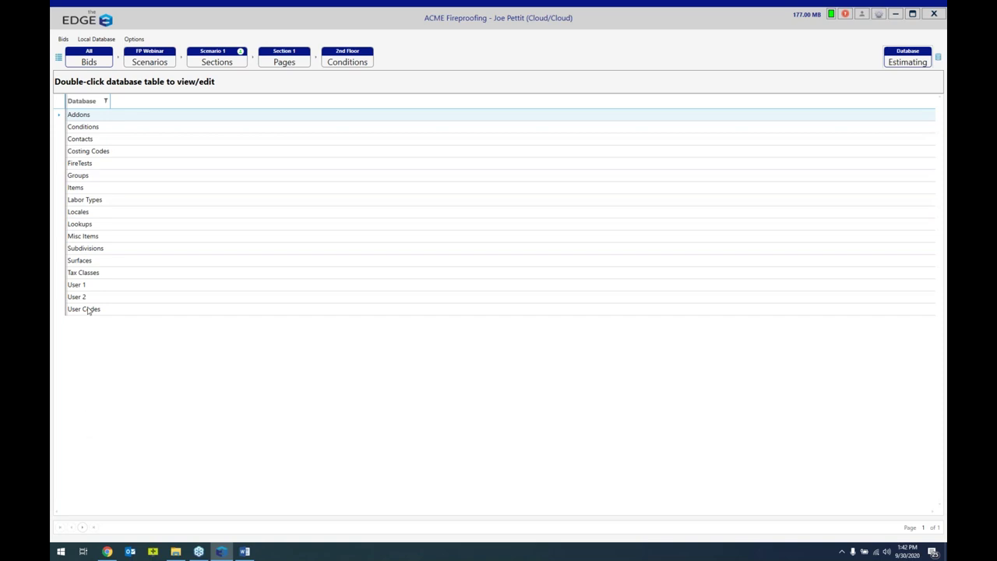
left_click(77, 164)
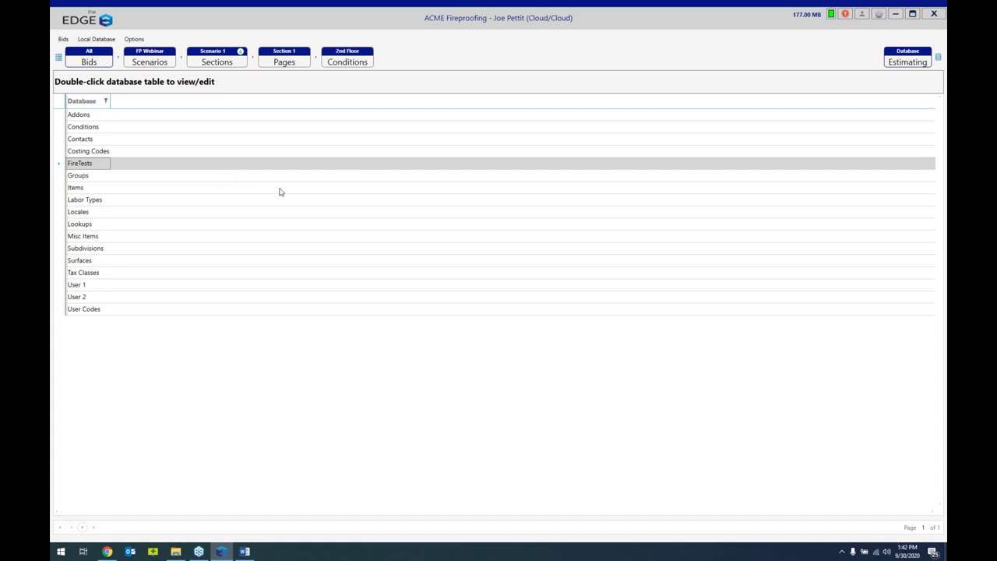
key("Return")
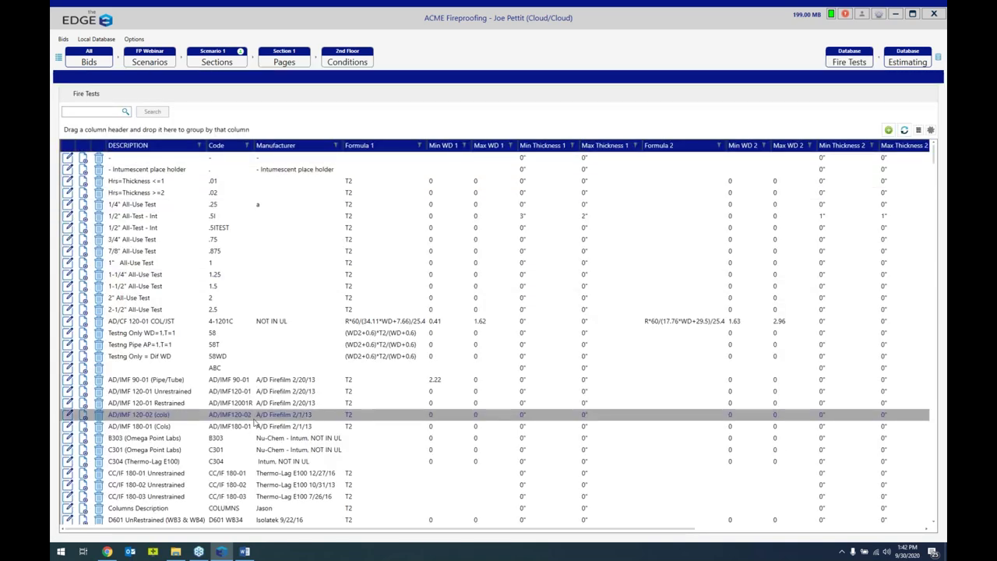
left_click(80, 111)
type("c")
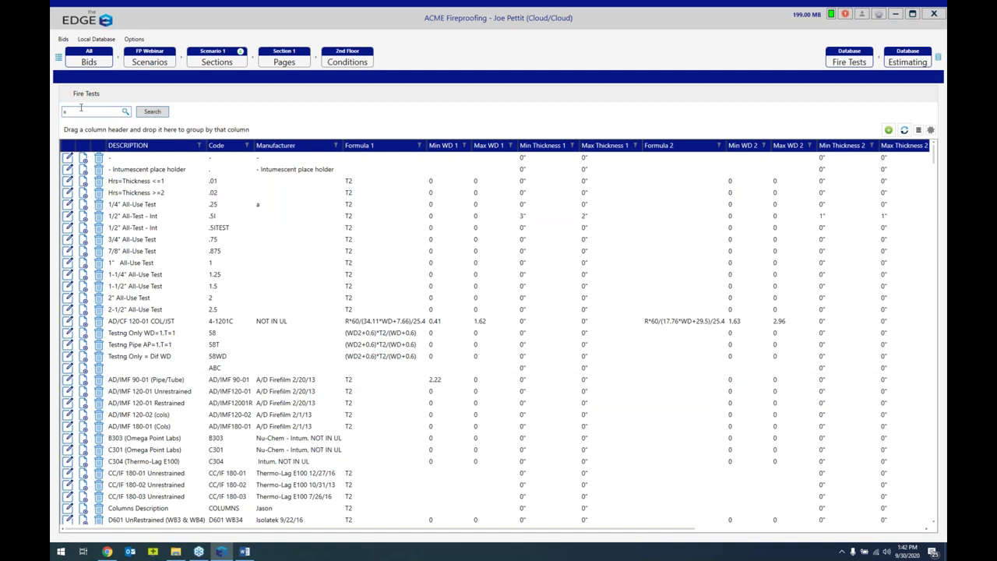
key("Return")
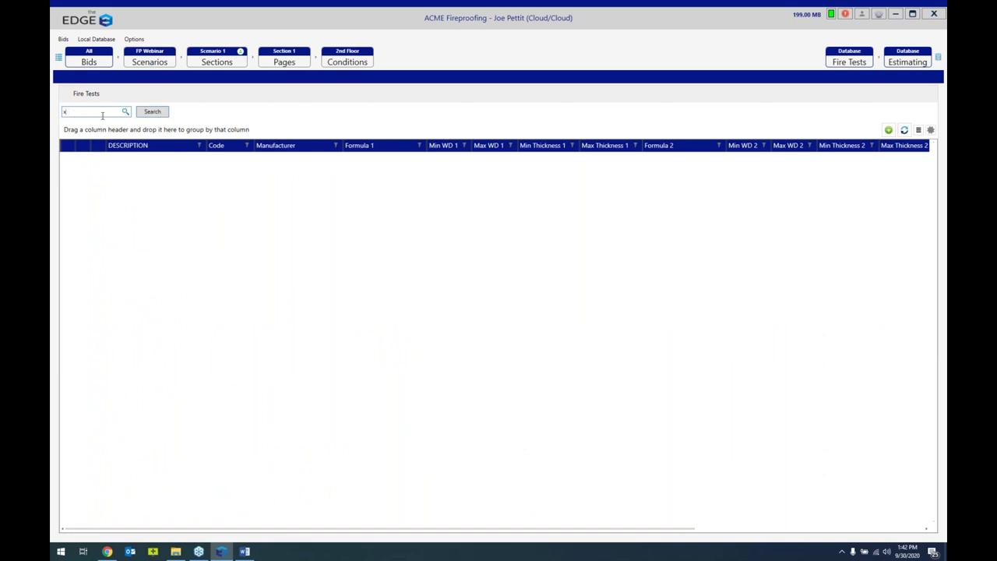
left_click(150, 112)
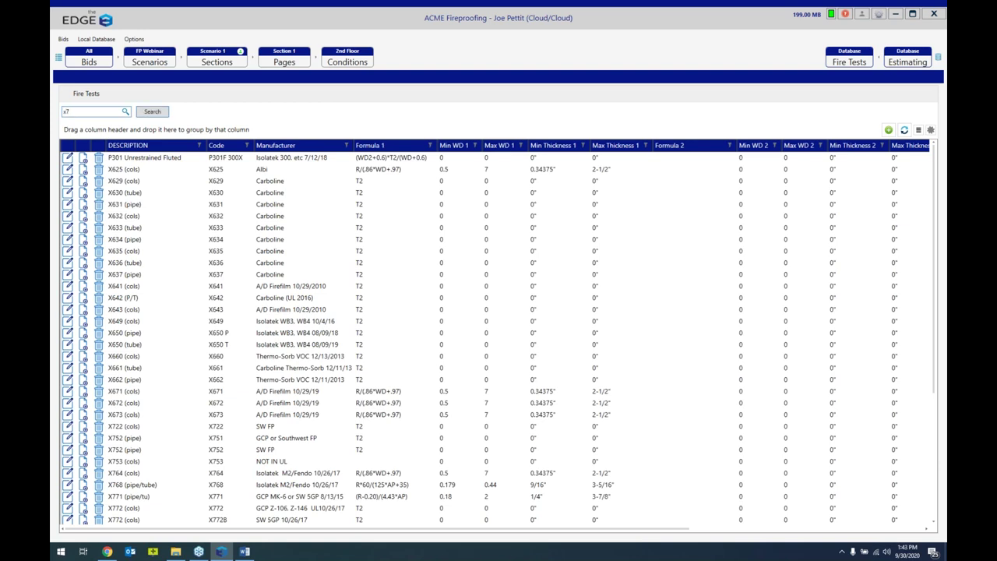
left_click(157, 114)
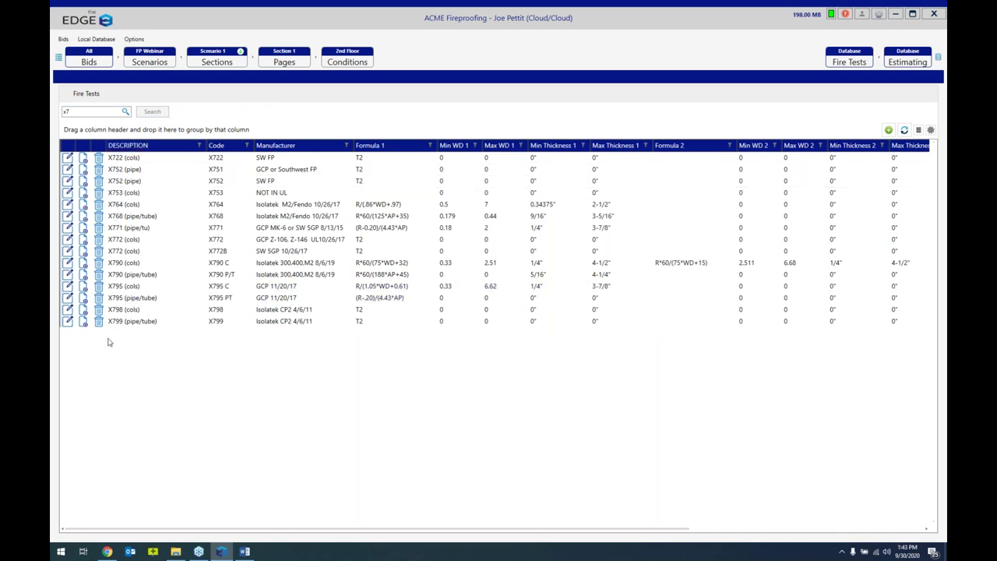
- Search the fire tests for d9
key("ctrl+a")
type("d")
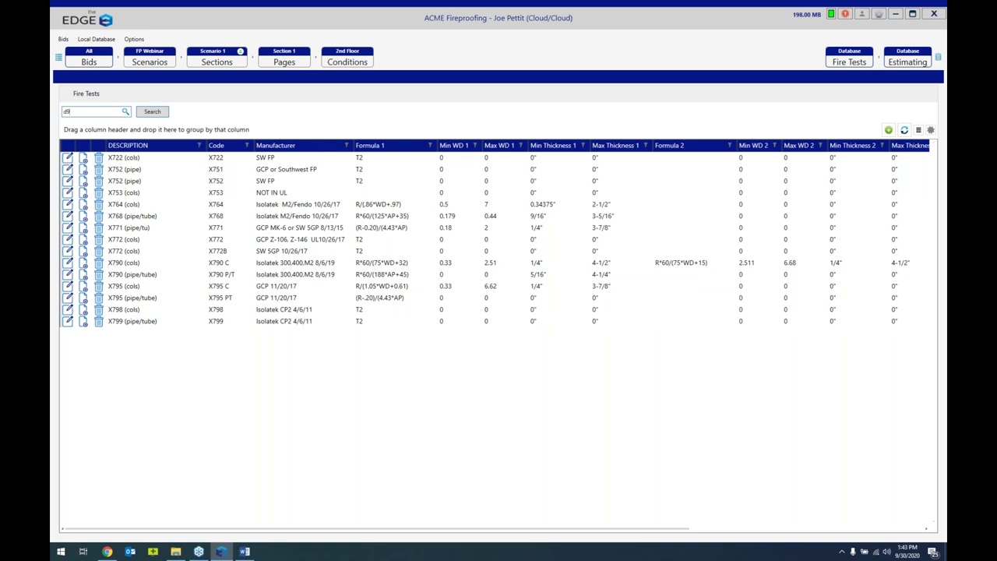
type("9")
key("Return")
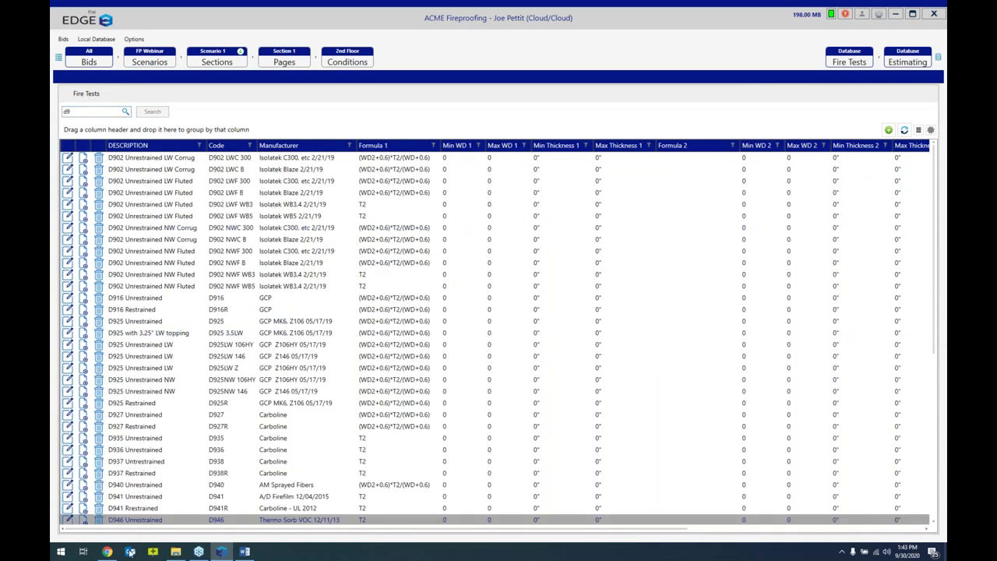
- Start a copy of the Isolatek Blaze D902 NWF B fire test and set its fire test code to D902 NEW TEST
left_click(83, 265)
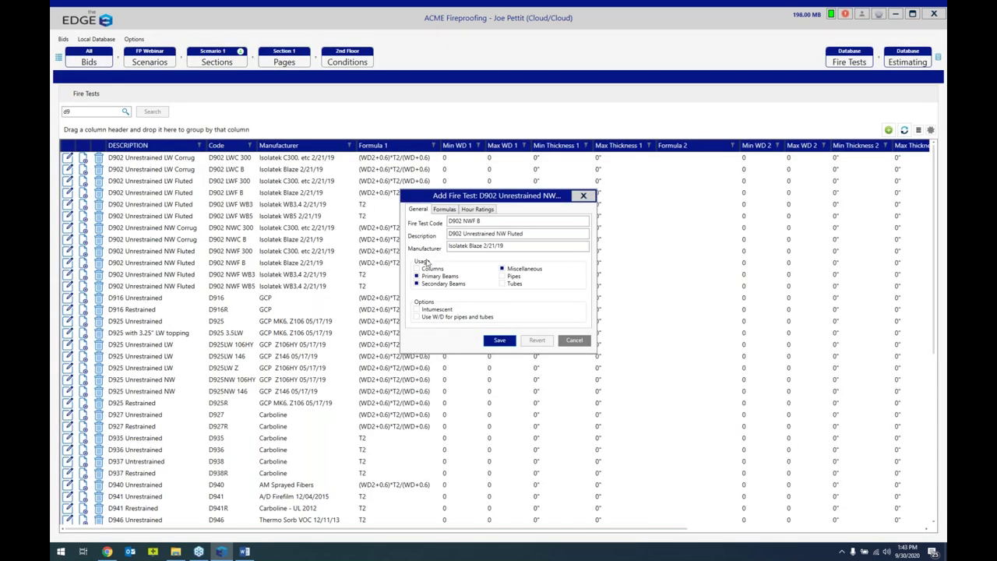
left_click(489, 221)
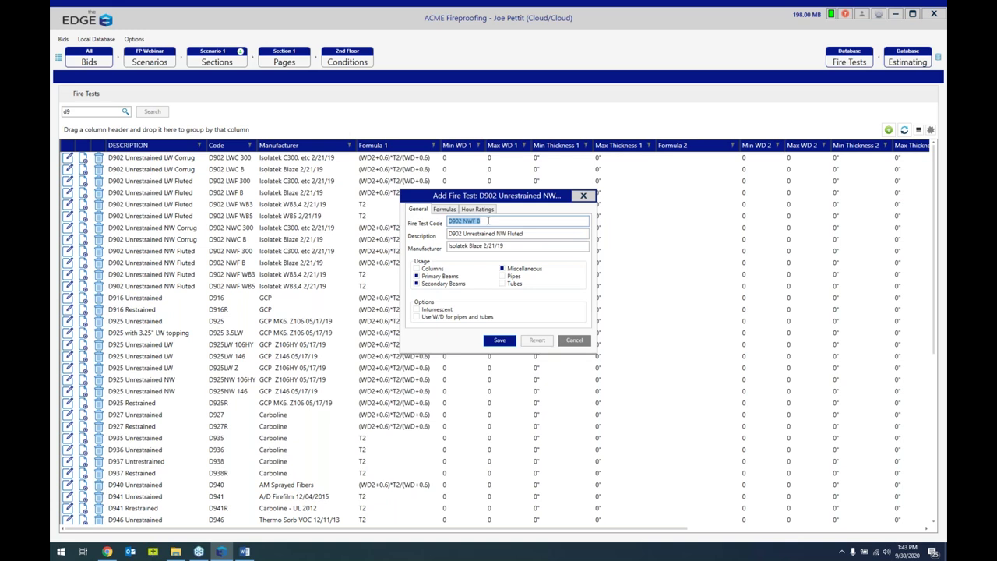
key("End")
key("BackSpace")
key("BackSpace")
key("BackSpace")
key("BackSpace")
key("BackSpace")
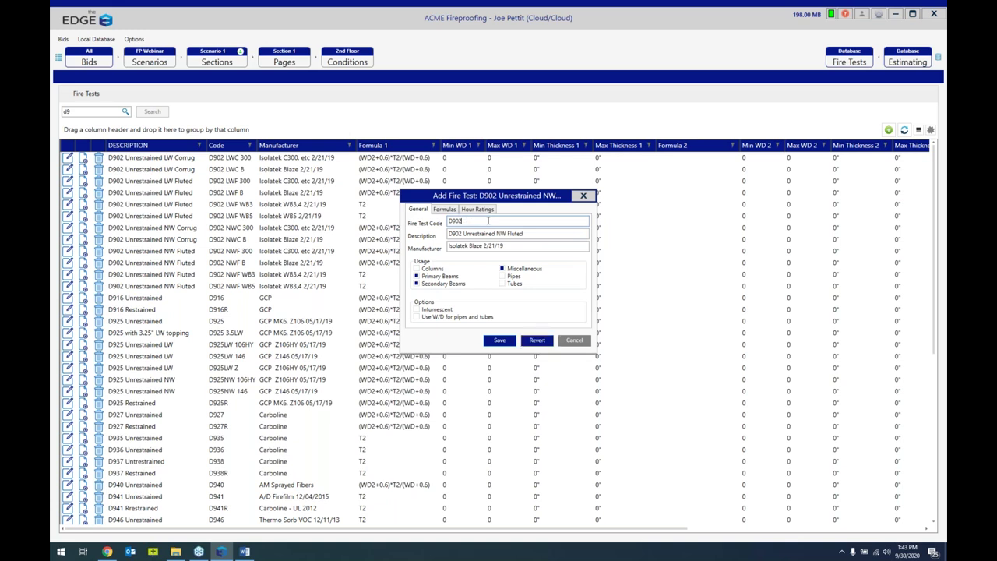
type("NEW TEST")
- Set the copied fire test's description to "D902 Unrestrained new" and save it
left_click(539, 234)
left_click(529, 233)
left_click_drag(528, 232, 496, 233)
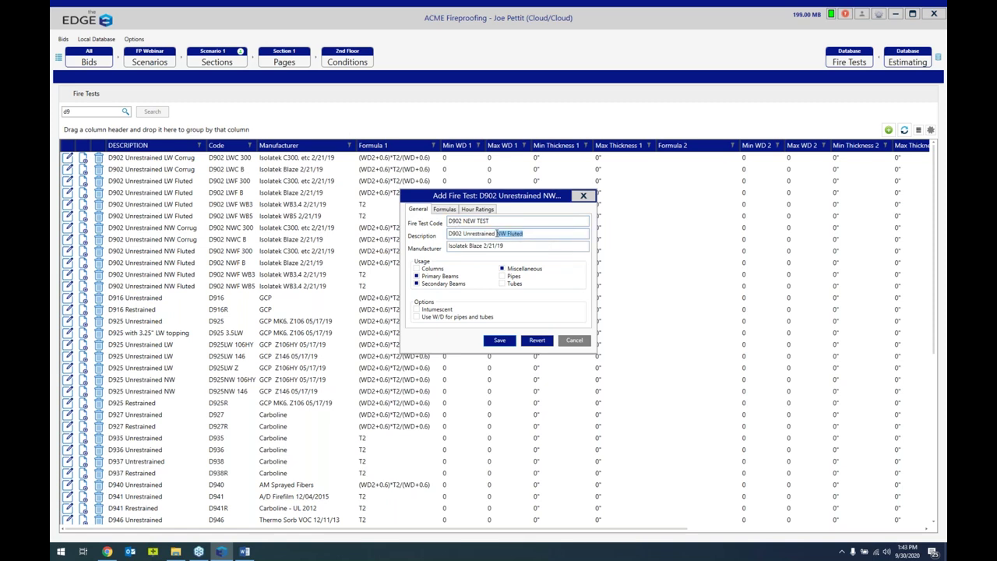
type("new")
left_click(501, 344)
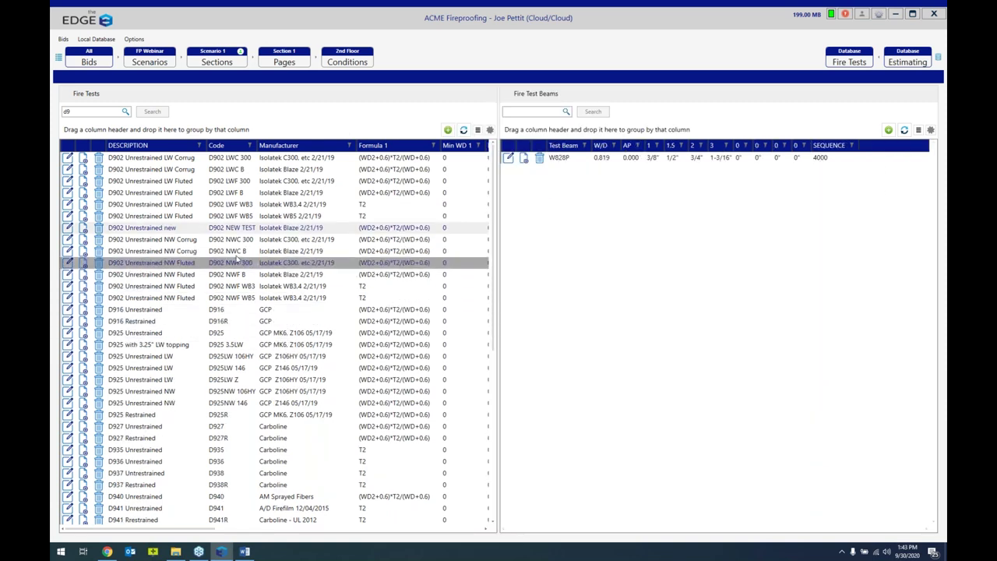
- View the W828P test beam's thickness settings for the D902 Unrestrained new fire test
left_click(149, 230)
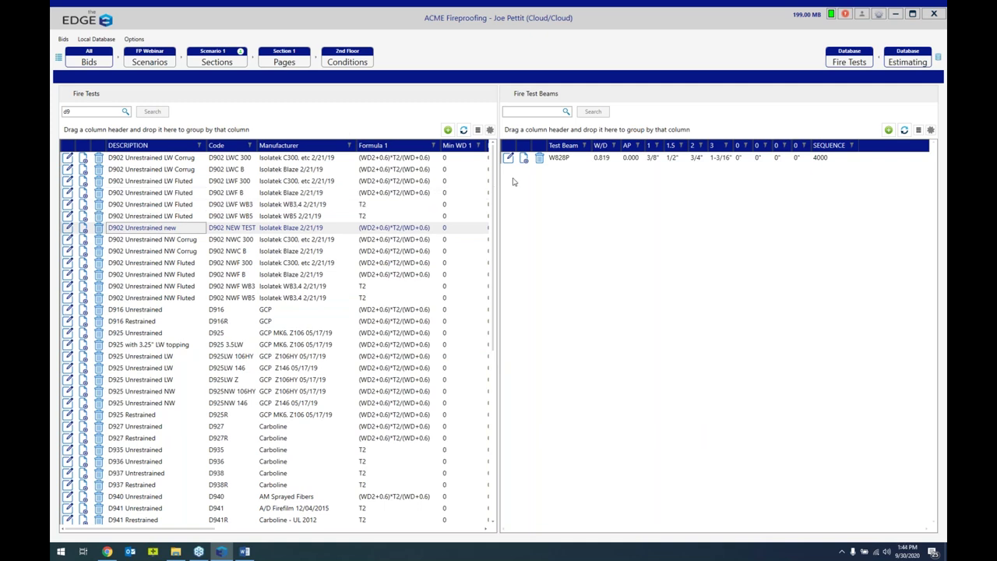
double_click(562, 160)
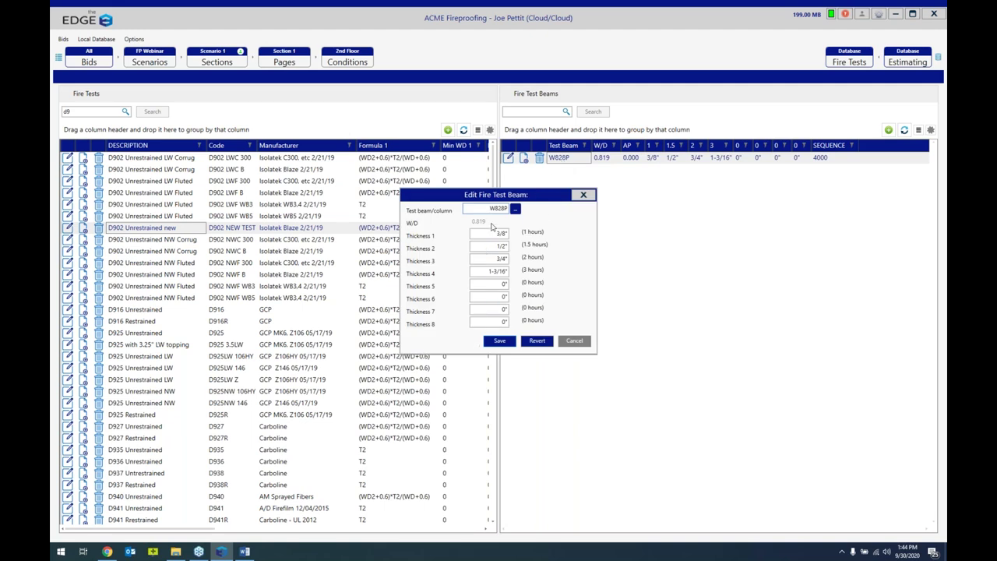
left_click(584, 194)
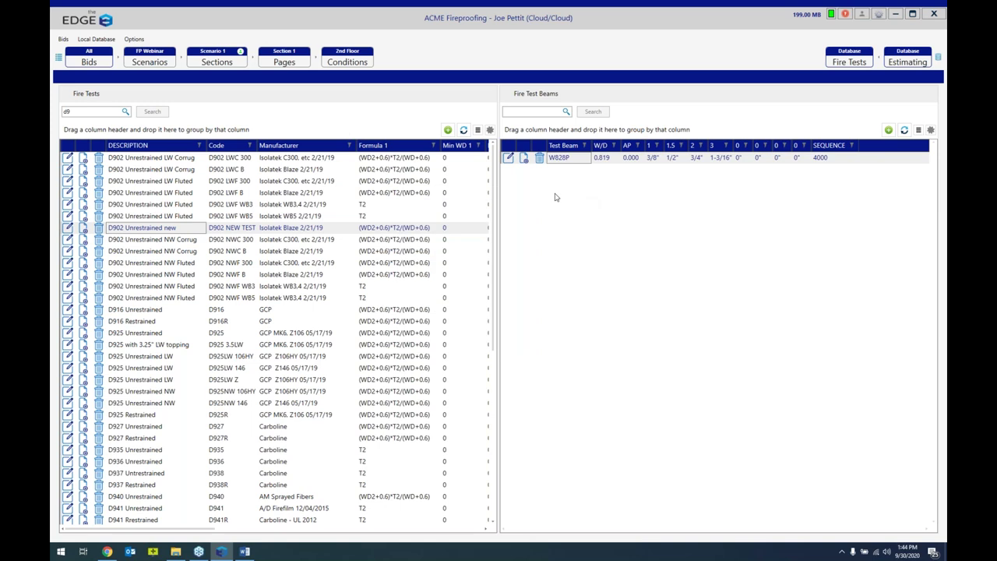
- Delete the D902 Unrestrained new fire test from the fire test database
left_click(99, 230)
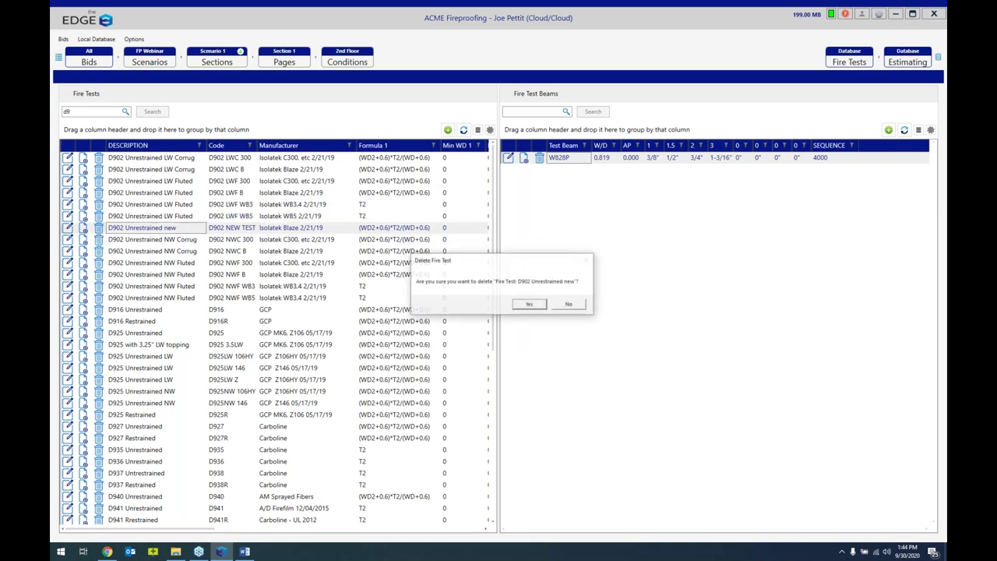
left_click(531, 305)
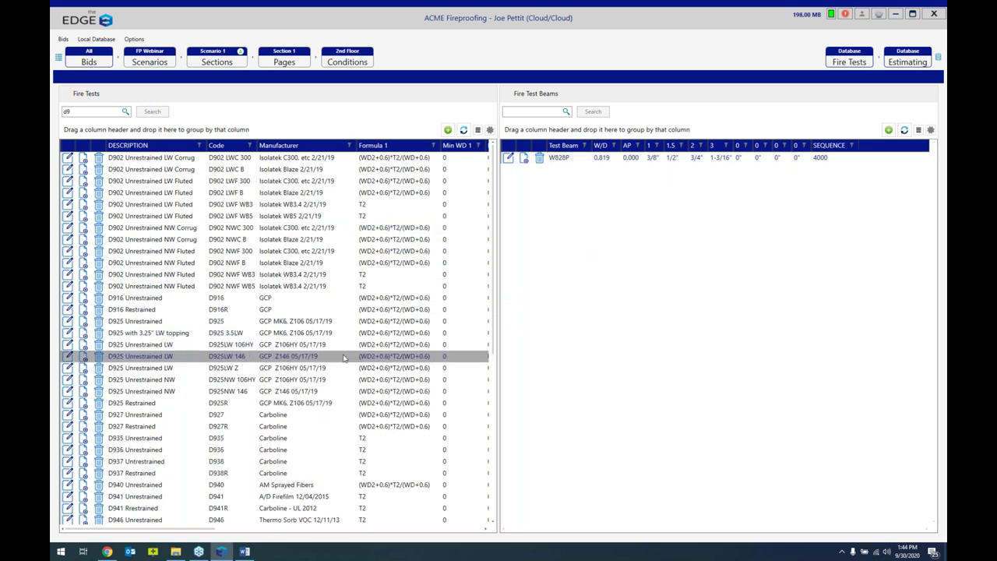
- View the test beams of the D941 restrained fire test and look through the remaining D9 fire tests to D995
left_click(132, 510)
scroll(323, 415, "down", 5)
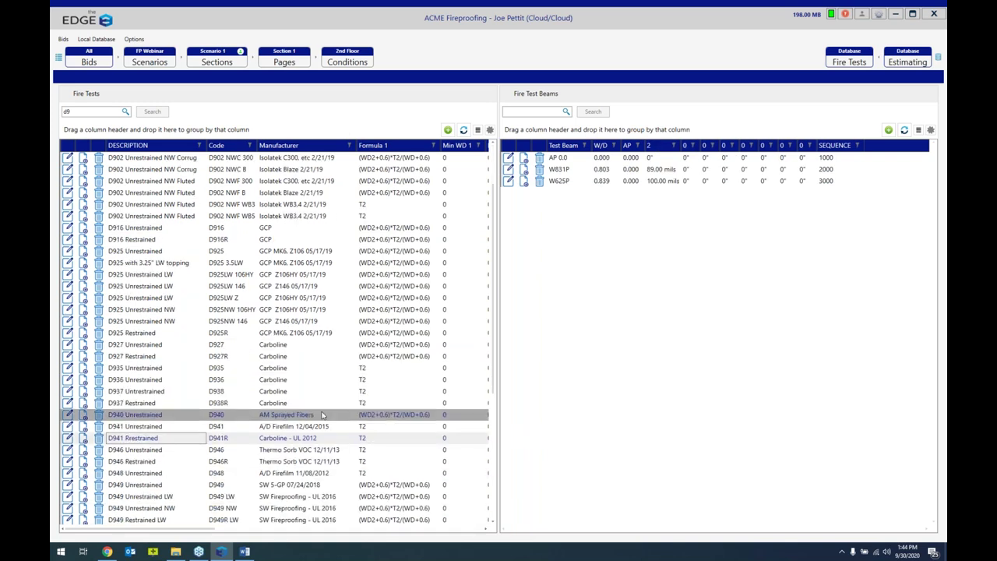
scroll(323, 415, "down", 1)
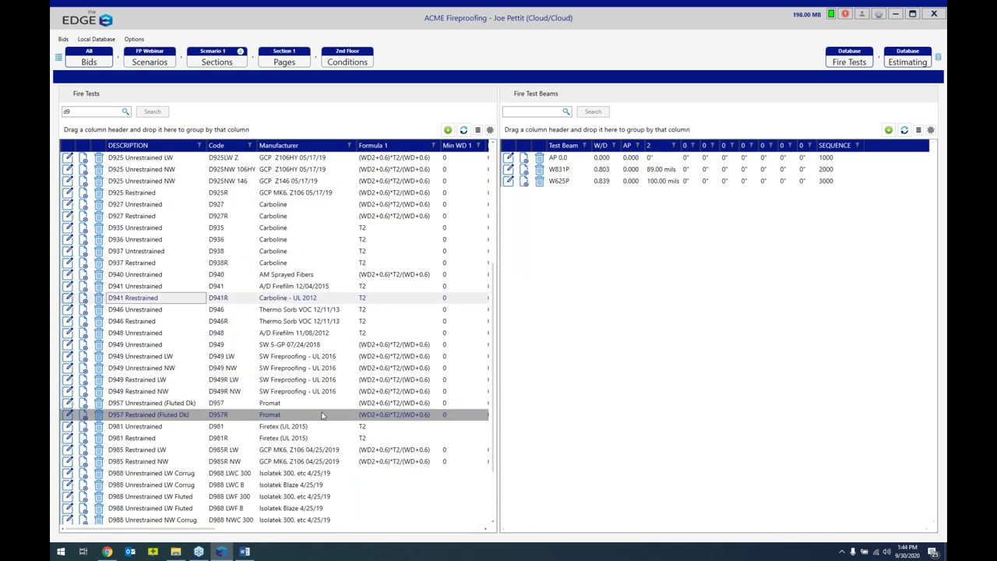
scroll(323, 415, "down", 2)
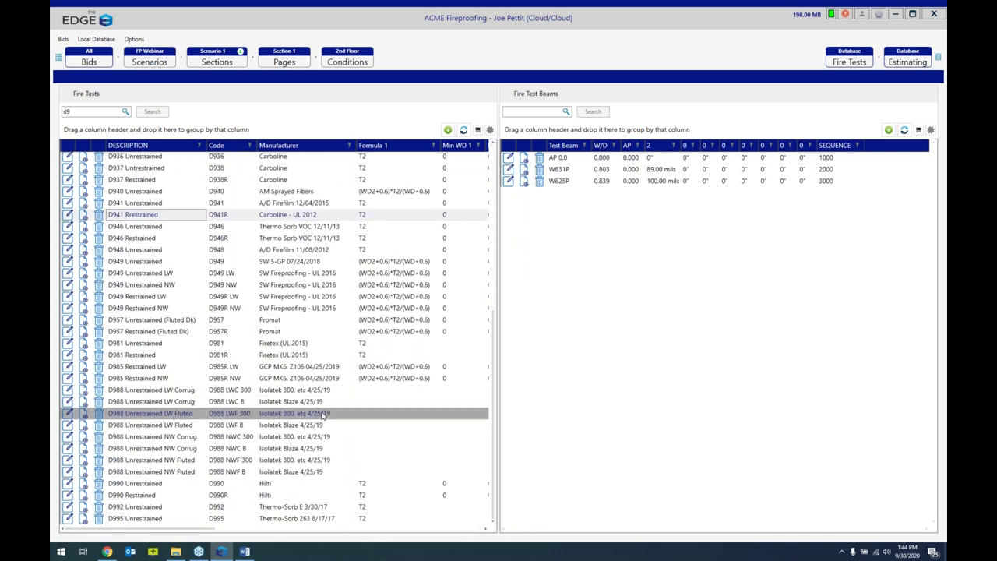
scroll(323, 415, "up", 1)
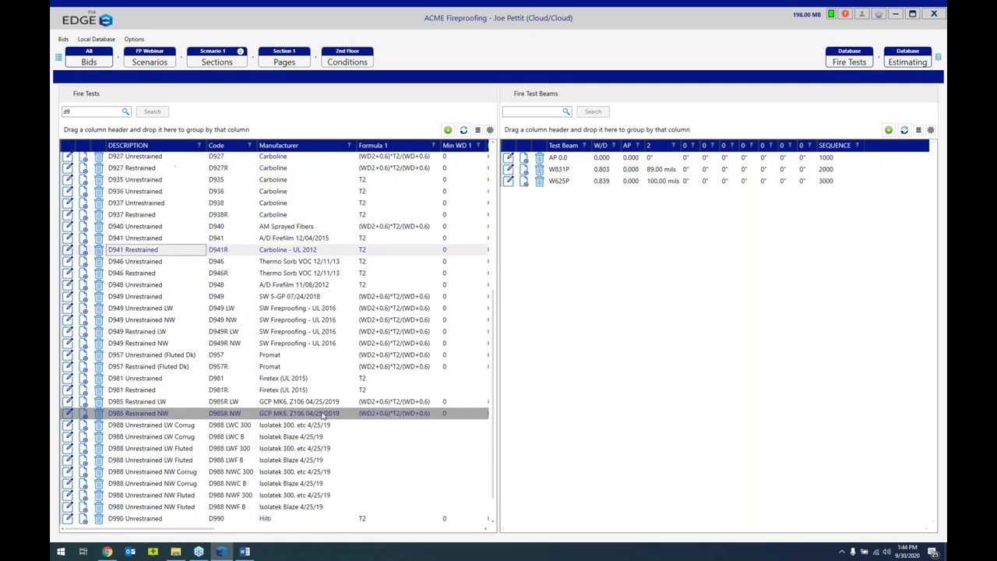
scroll(323, 415, "down", 1)
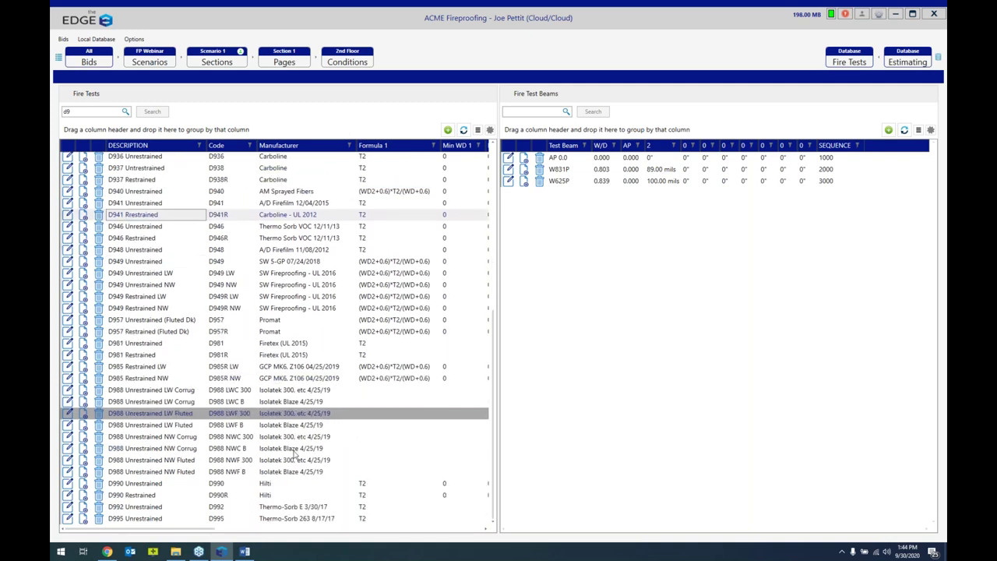
- View the test beams of the D992 Unrestrained fire test, sorted first by test beam name and finally by W/D
left_click(274, 508)
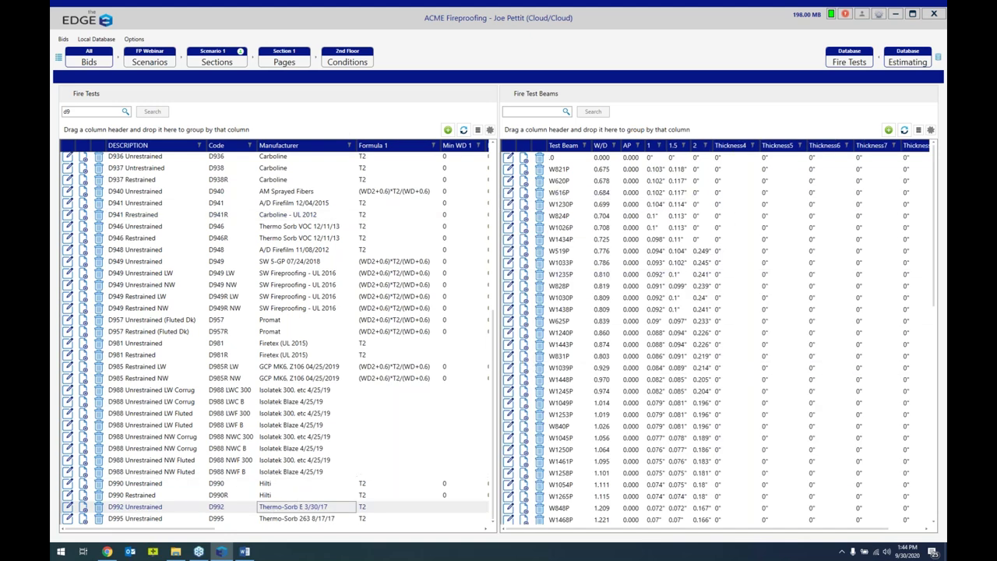
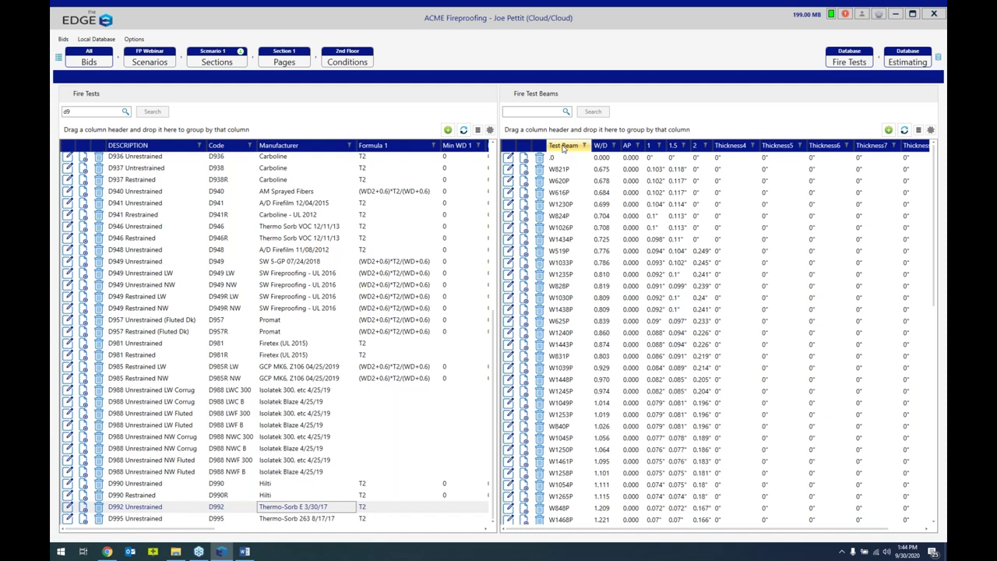
left_click(564, 147)
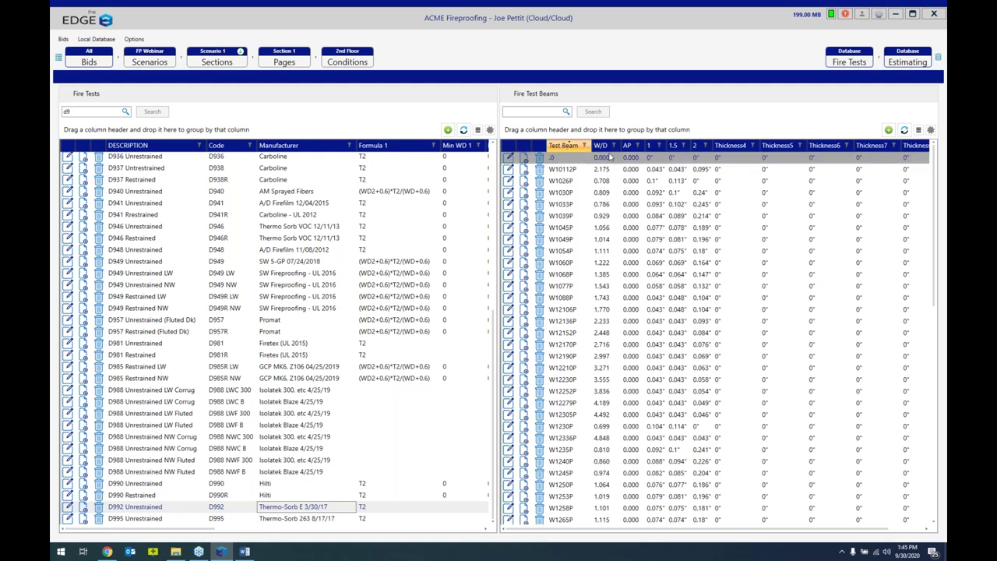
left_click(601, 147)
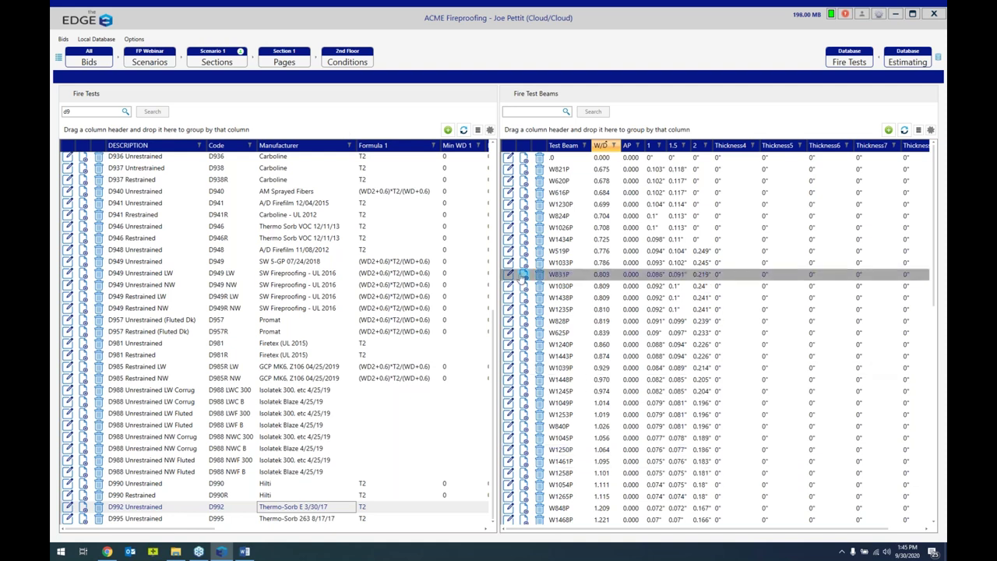
- Add the Calcs WB5 - Intumescent condition from Isolatek's Cafco Sprayfilm WB5 (Intumescent) group to the 2nd Floor page
left_click(339, 63)
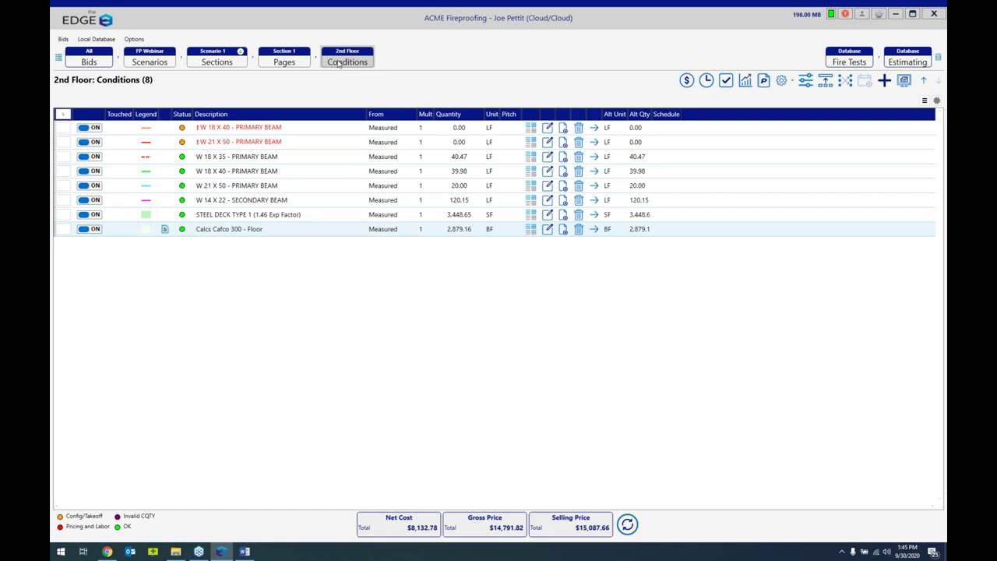
left_click(883, 81)
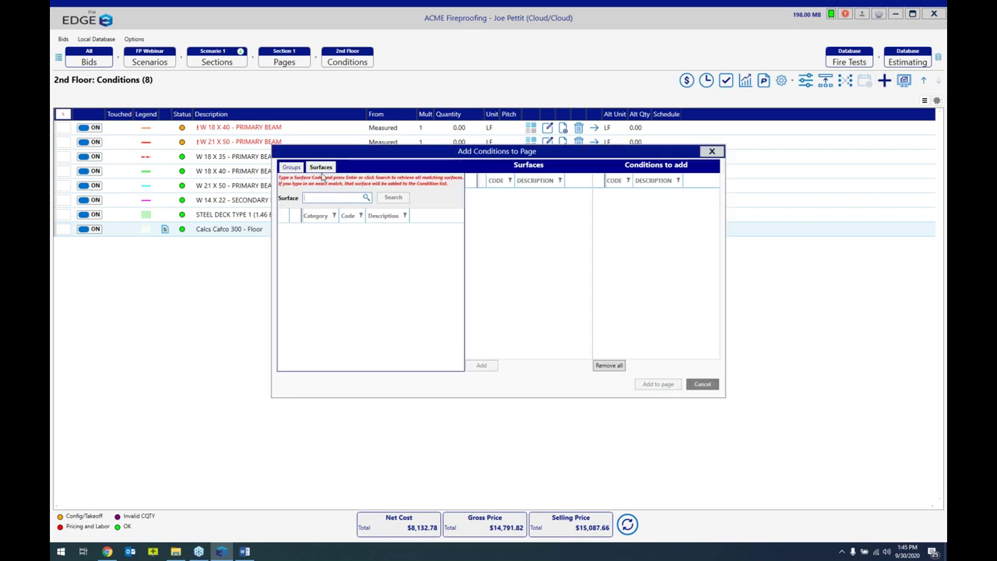
left_click(300, 170)
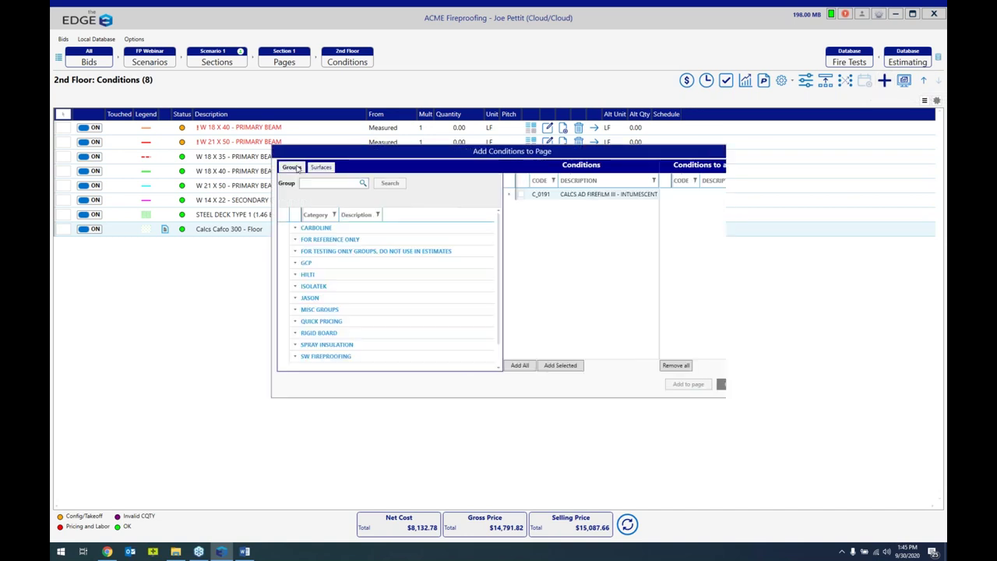
left_click(318, 274)
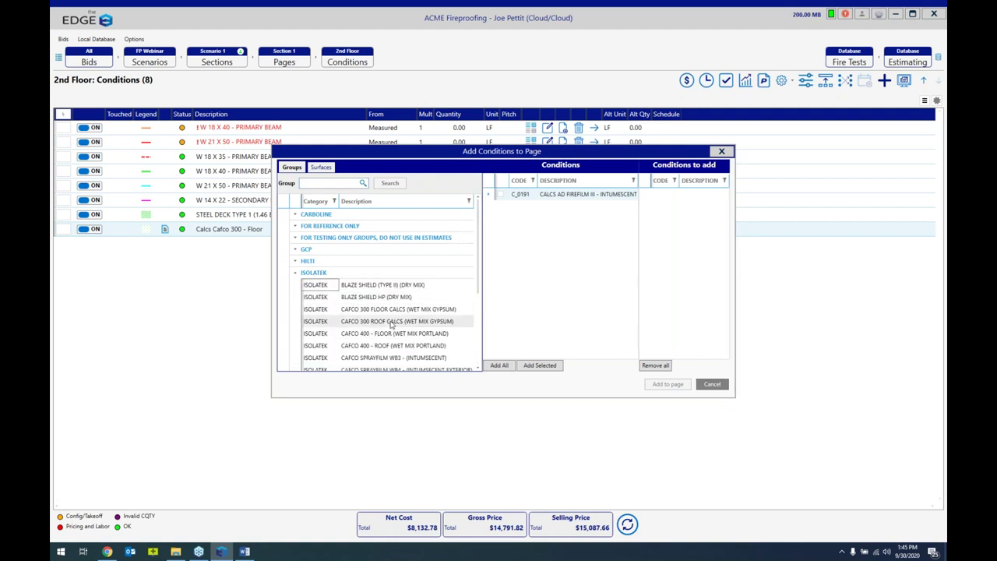
scroll(391, 324, "down", 1)
scroll(384, 318, "down", 1)
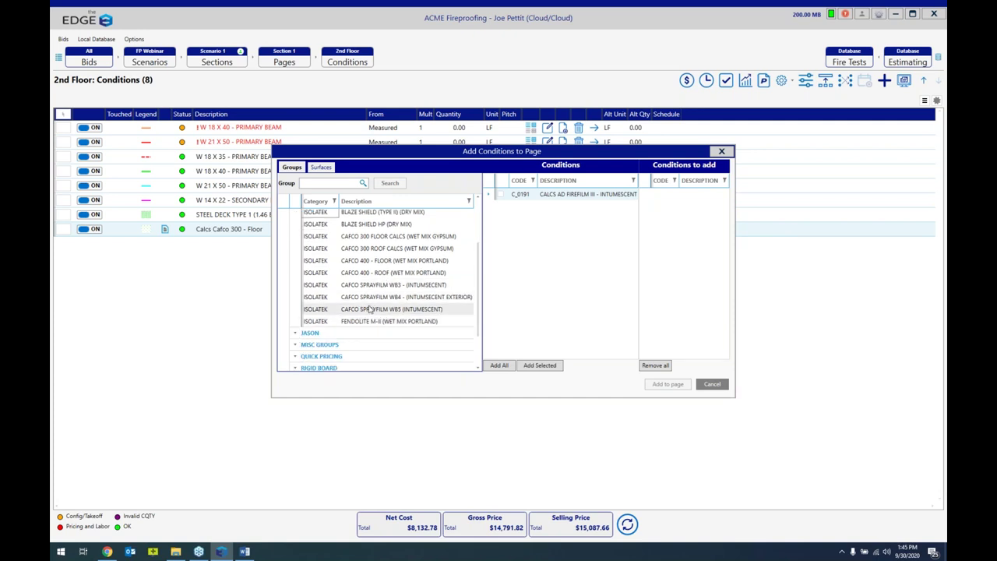
left_click(378, 312)
left_click(499, 365)
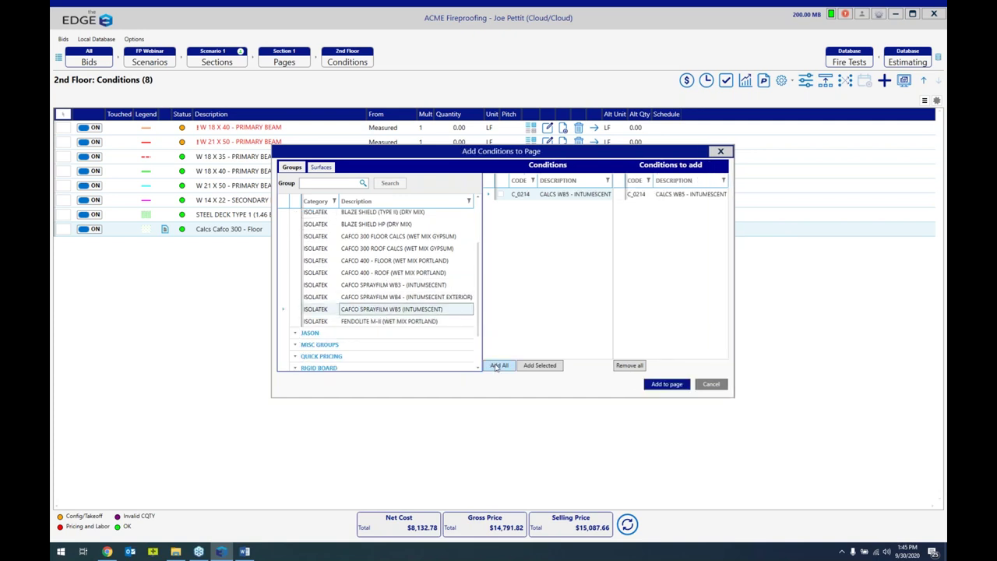
left_click(661, 386)
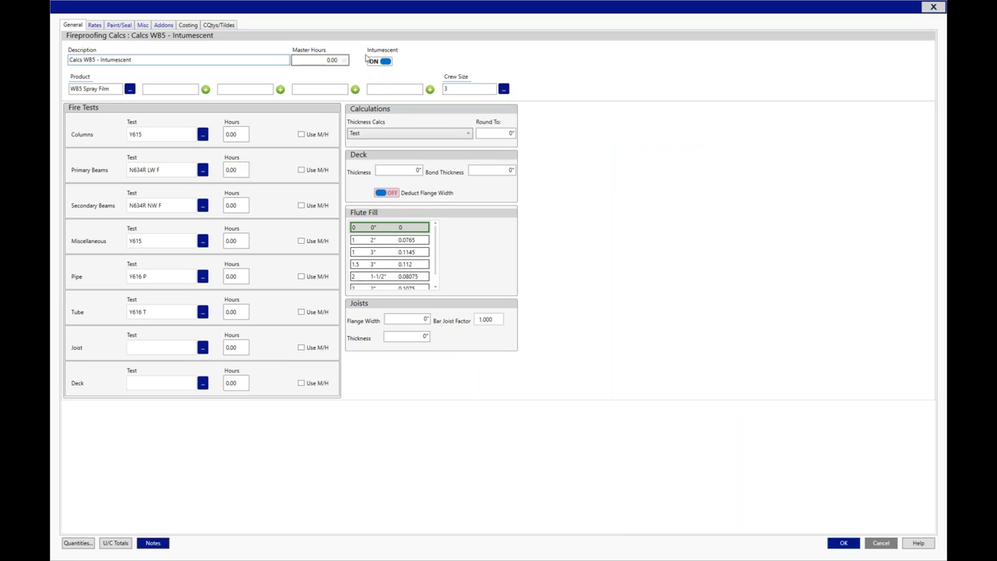
- Set the WB5 calcs' master hours to 2 and apply them to the primary and secondary beams
left_click(341, 60)
type("2")
left_click(302, 171)
left_click(300, 206)
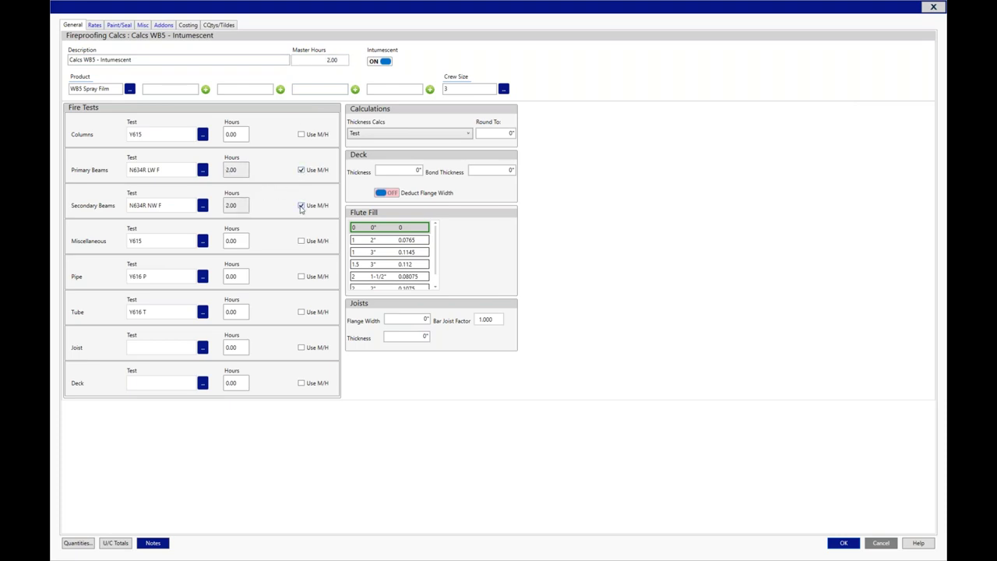
- Set the WB5 calcs' deck thickness to 250 mils and save the condition
left_click(403, 170)
type("21 X 50")
key("Return")
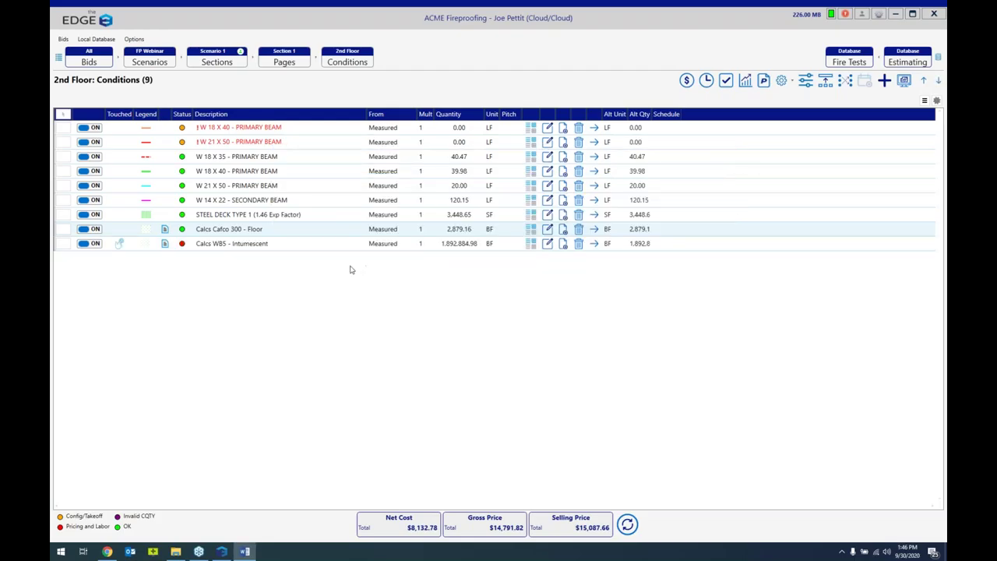
- Delete the Calcs Cafco 300 - Floor condition from the 2nd Floor page
left_click(281, 232)
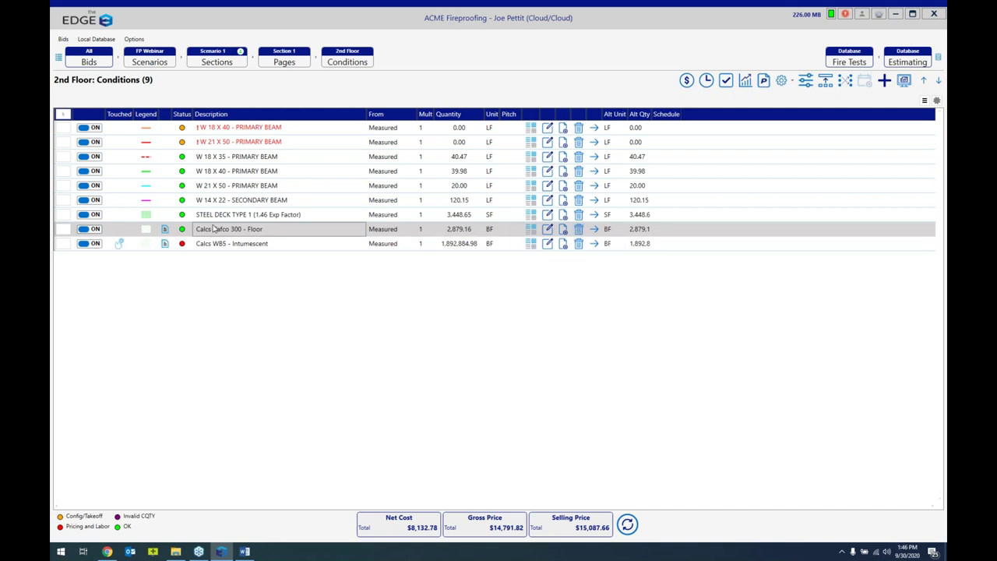
left_click(579, 233)
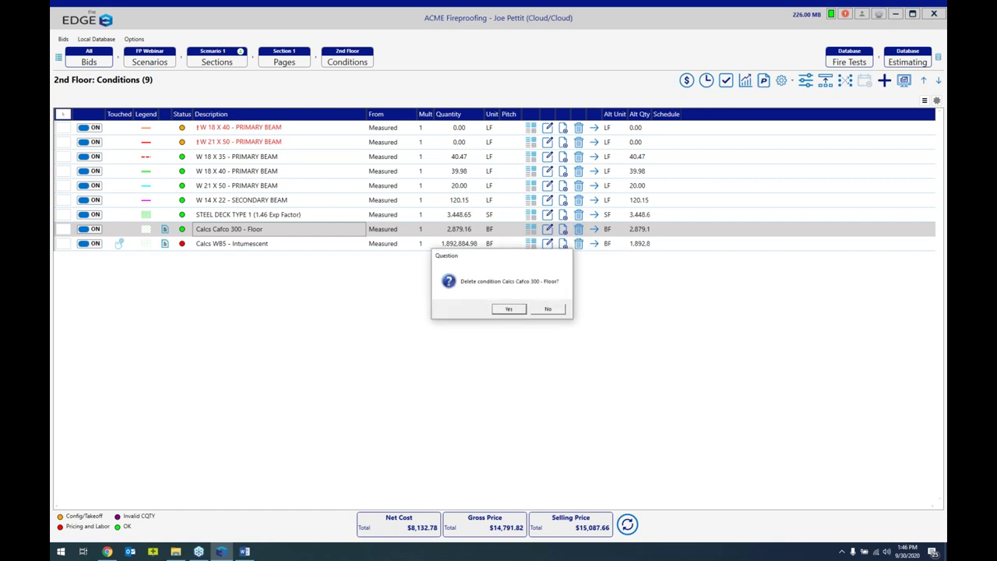
left_click(508, 310)
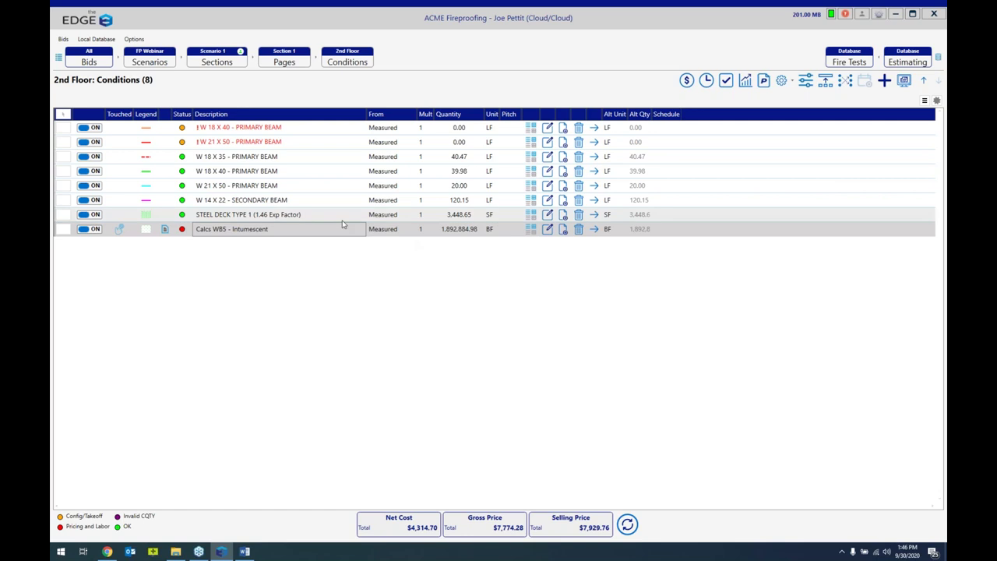
- Review the general settings and coverage rates of the Calcs WB5 - Intumescent condition
left_click(549, 230)
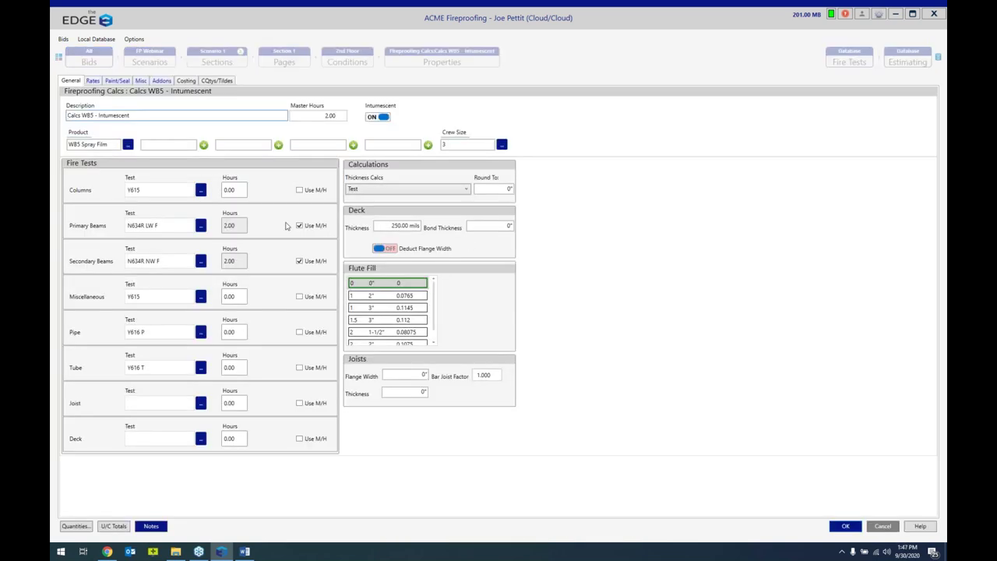
left_click(93, 81)
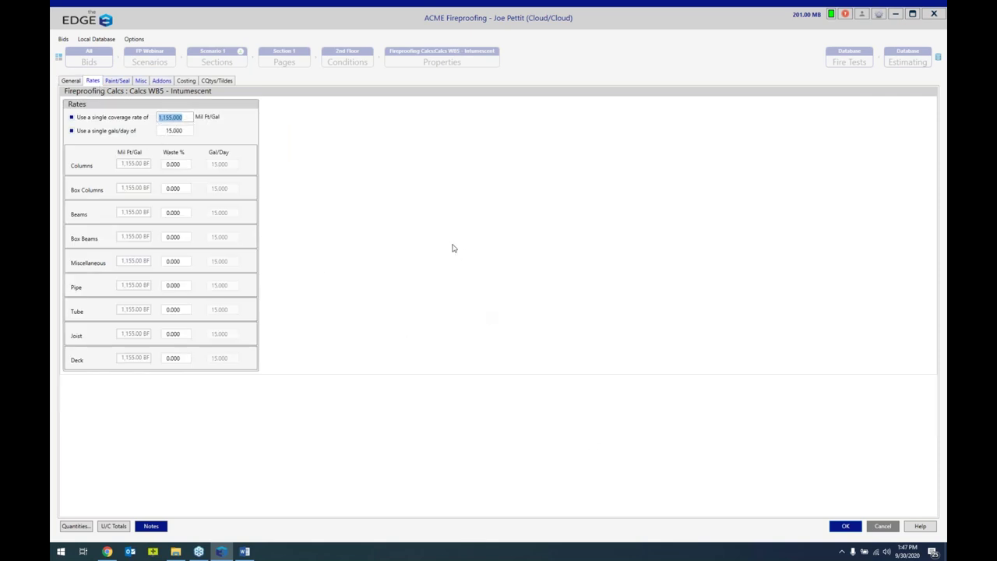
left_click(71, 81)
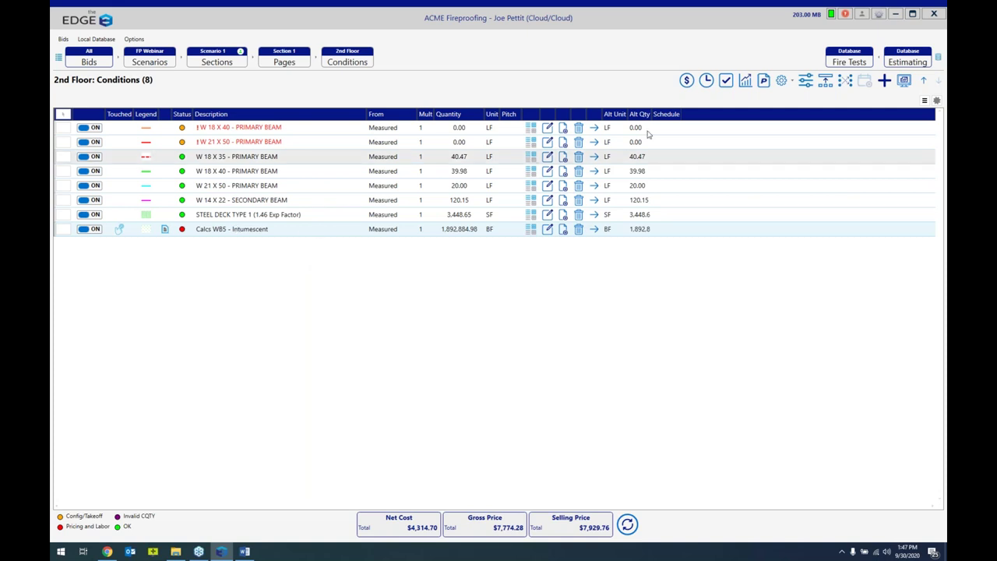
- Review the unit prices and quantities in the scenario's pricing and return to the 2nd Floor conditions
left_click(685, 81)
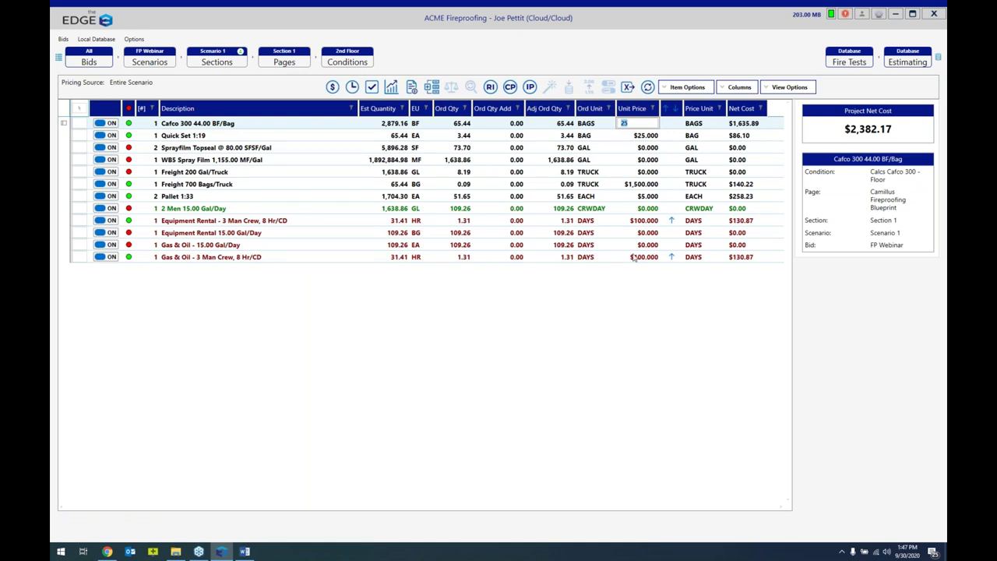
left_click(344, 61)
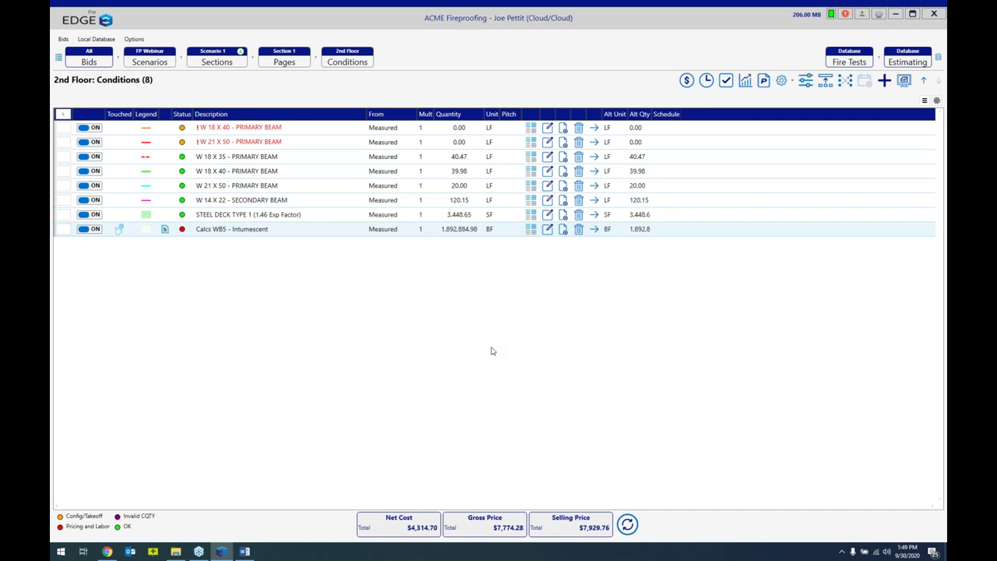
- Turn off the 2nd Floor page in Section 1 and open the conditions of the Camillus Fireproofing Blueprint page
left_click(285, 62)
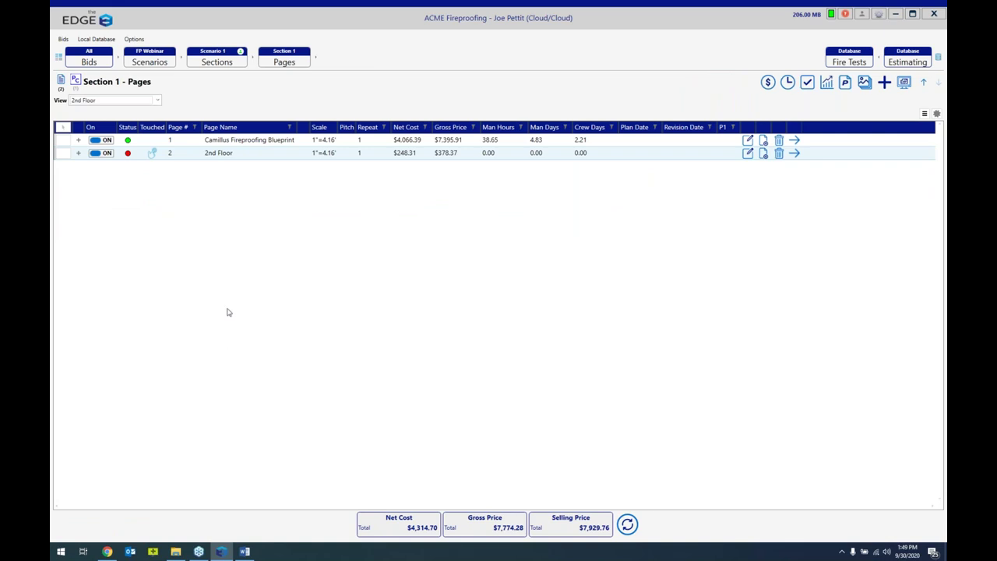
left_click(103, 153)
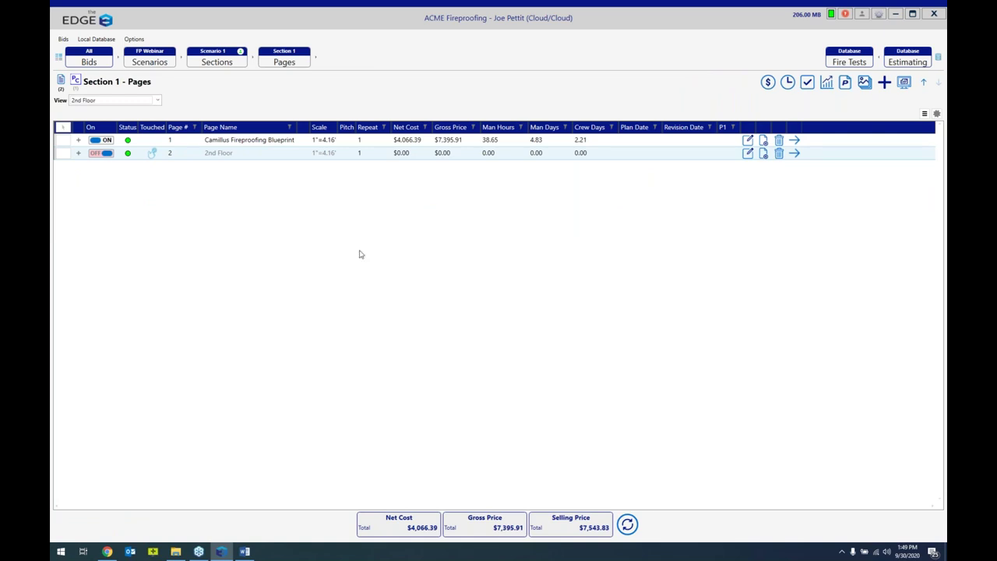
left_click(336, 142)
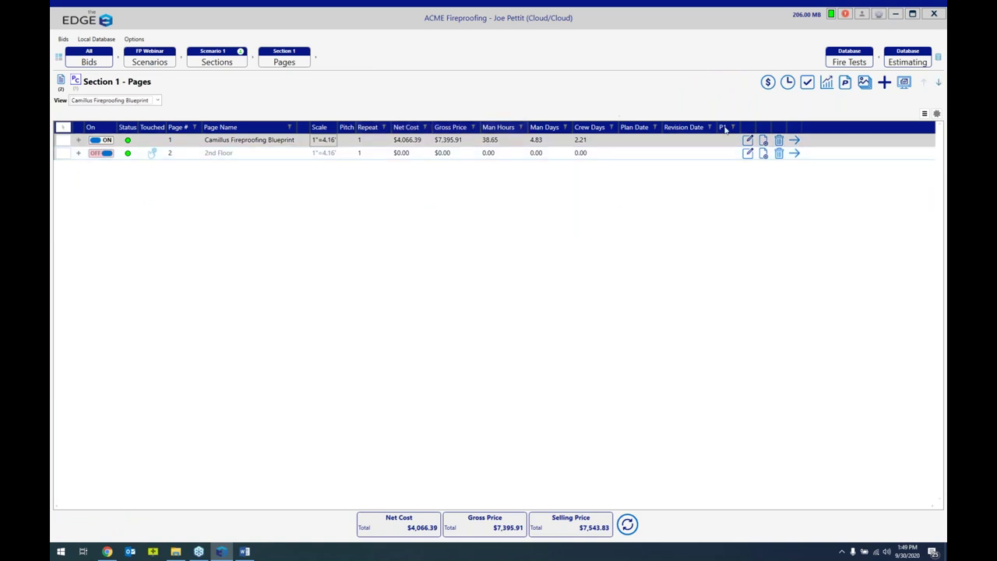
left_click(795, 142)
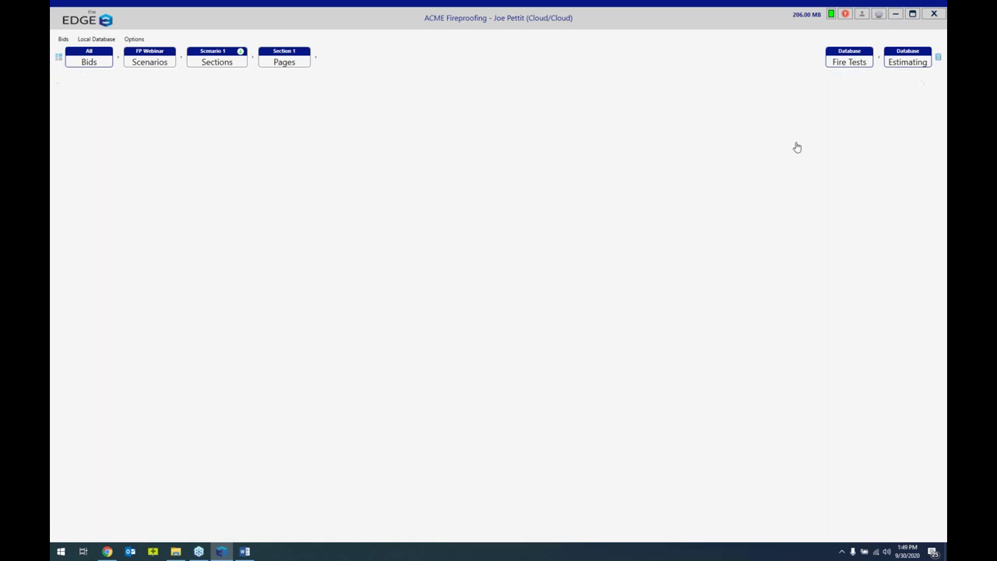